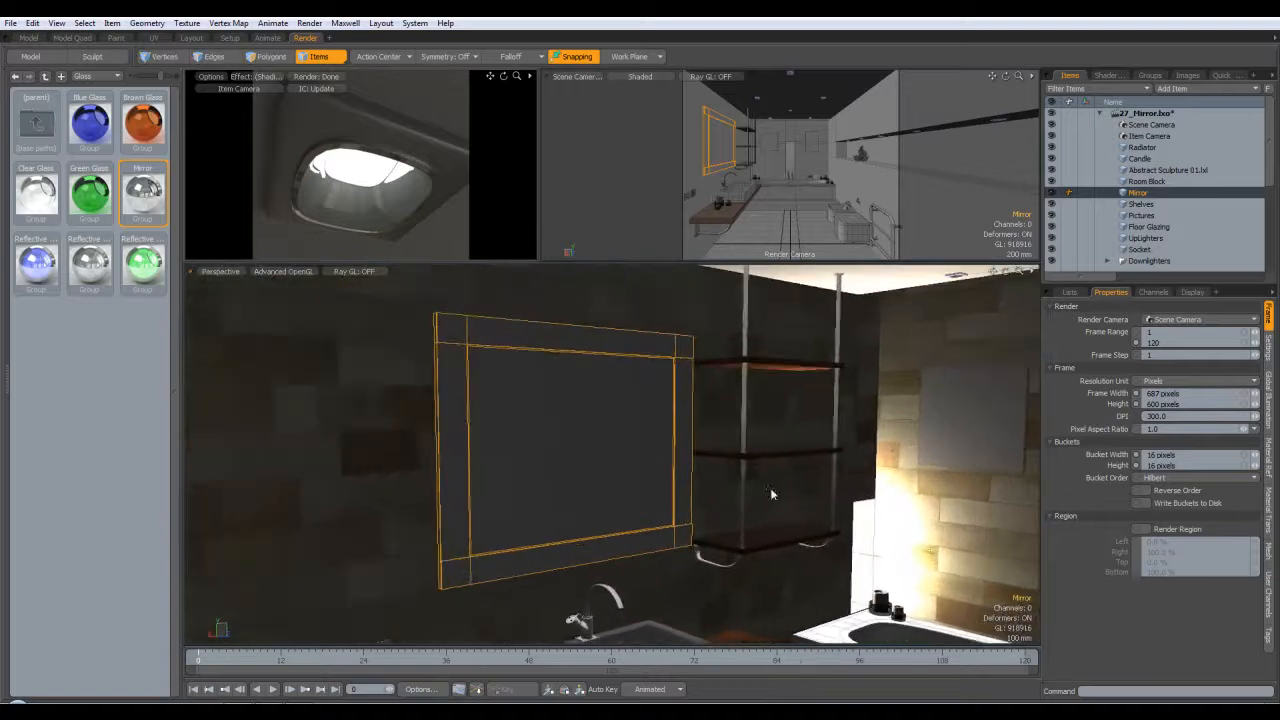
Switch the shaded scene viewport to the Item Camera and frame it closely on a corner of the mirror.
{"action": "left_click", "coordinate": [577, 76]}
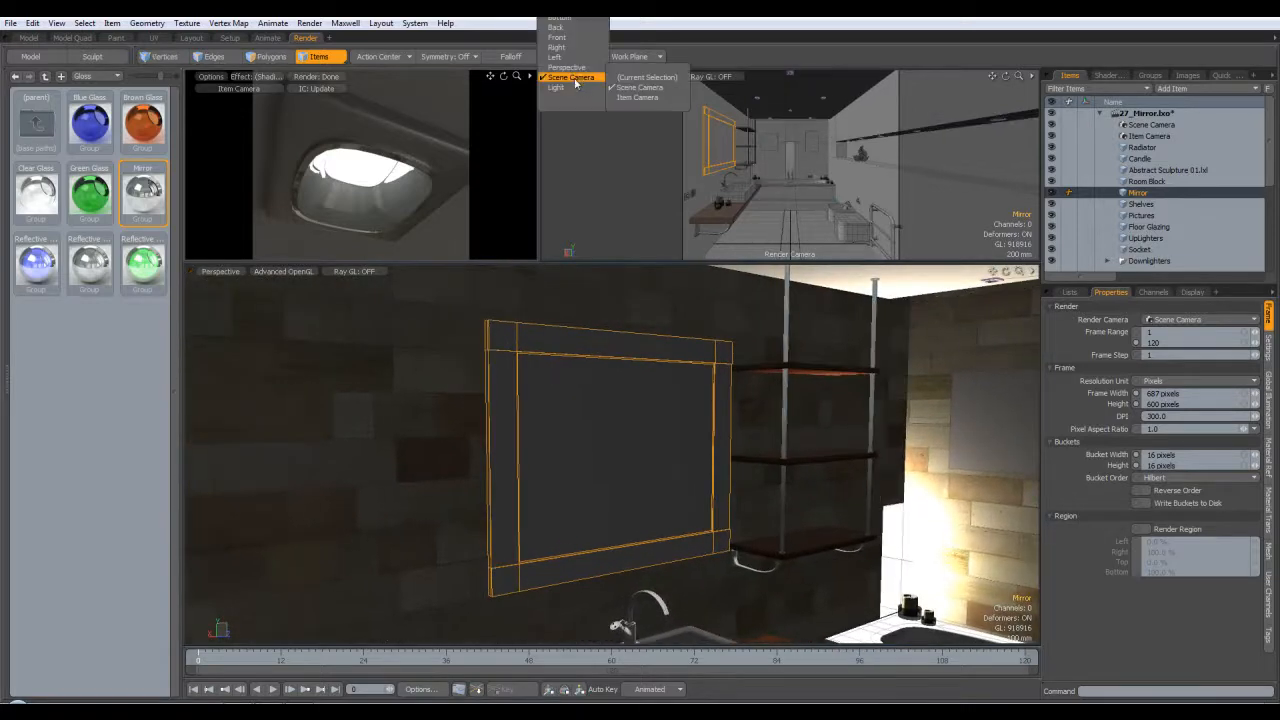
{"action": "left_click", "coordinate": [585, 84]}
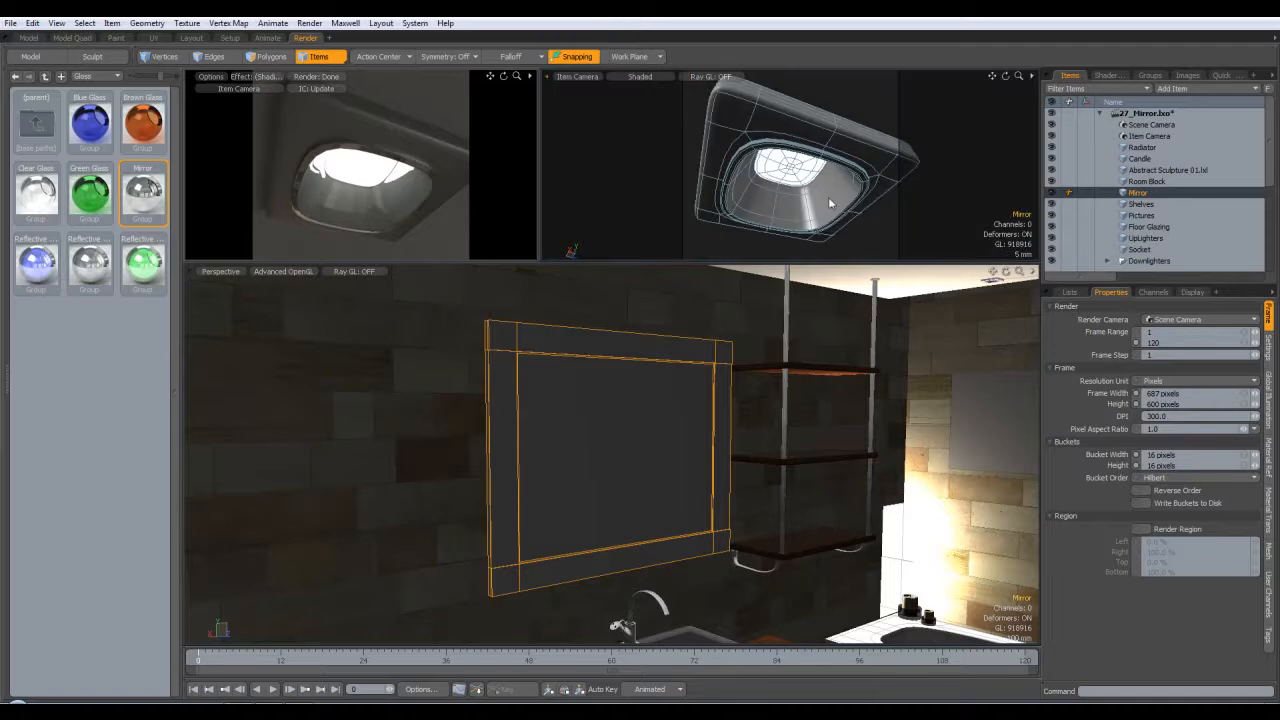
{"action": "key", "text": "shift+a"}
{"action": "left_click_drag", "start_coordinate": [843, 194], "coordinate": [866, 161], "text": "alt"}
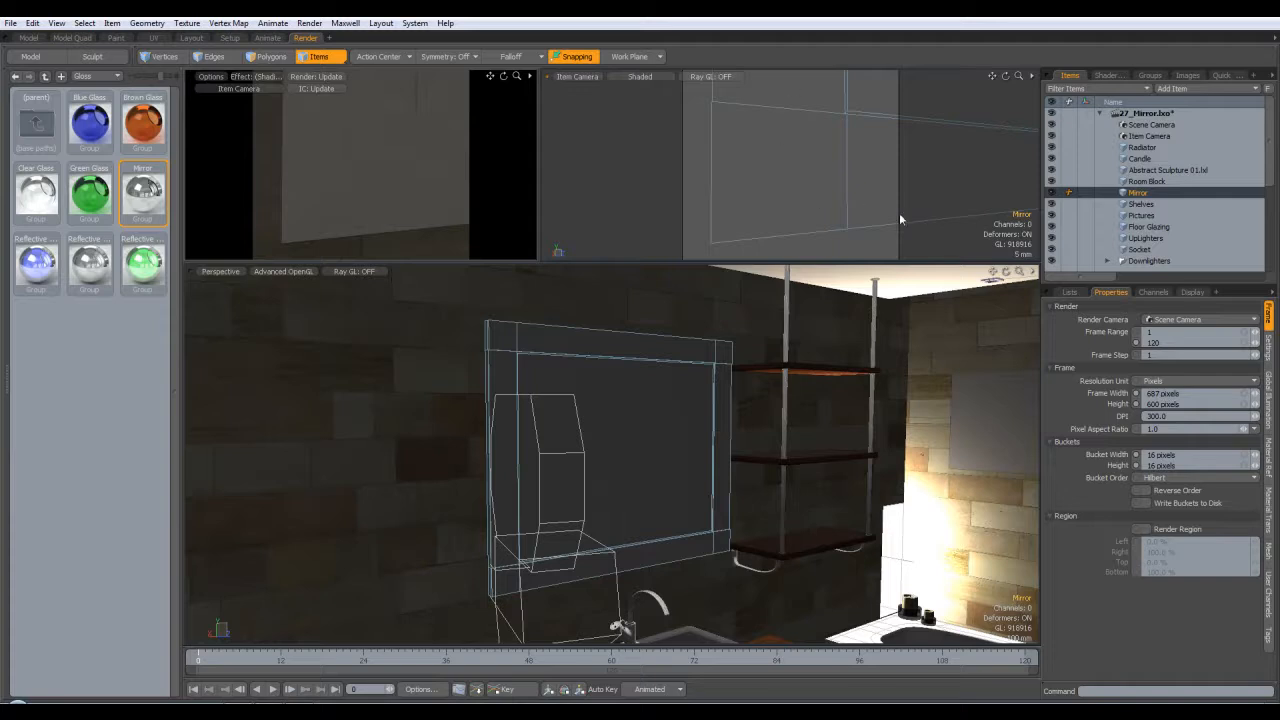
Assign a new material named Mirror Surround to the whole mirror mesh.
{"action": "left_click", "coordinate": [812, 194]}
{"action": "key", "text": "m"}
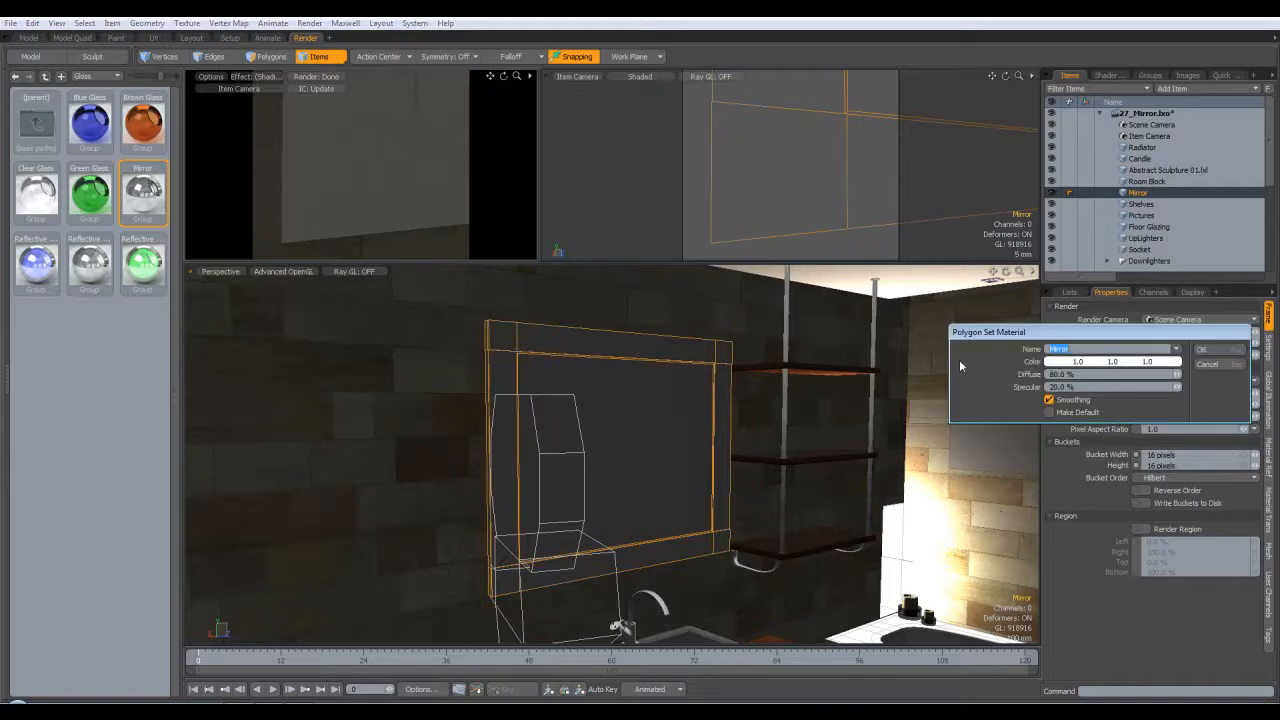
{"action": "type", "text": "Mi"}
{"action": "key", "text": "Return"}
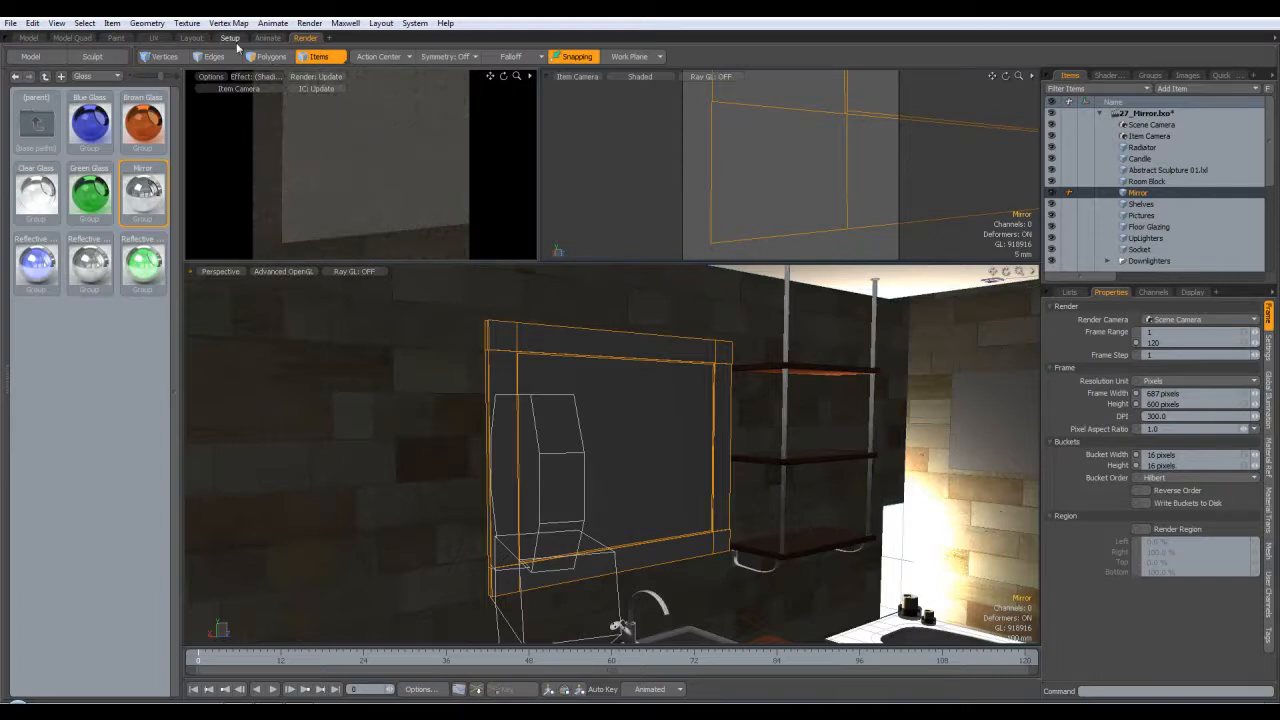
Select the mirror's large central polygon and assign it a new material named Mirror.
{"action": "left_click", "coordinate": [266, 56]}
{"action": "left_click", "coordinate": [876, 99]}
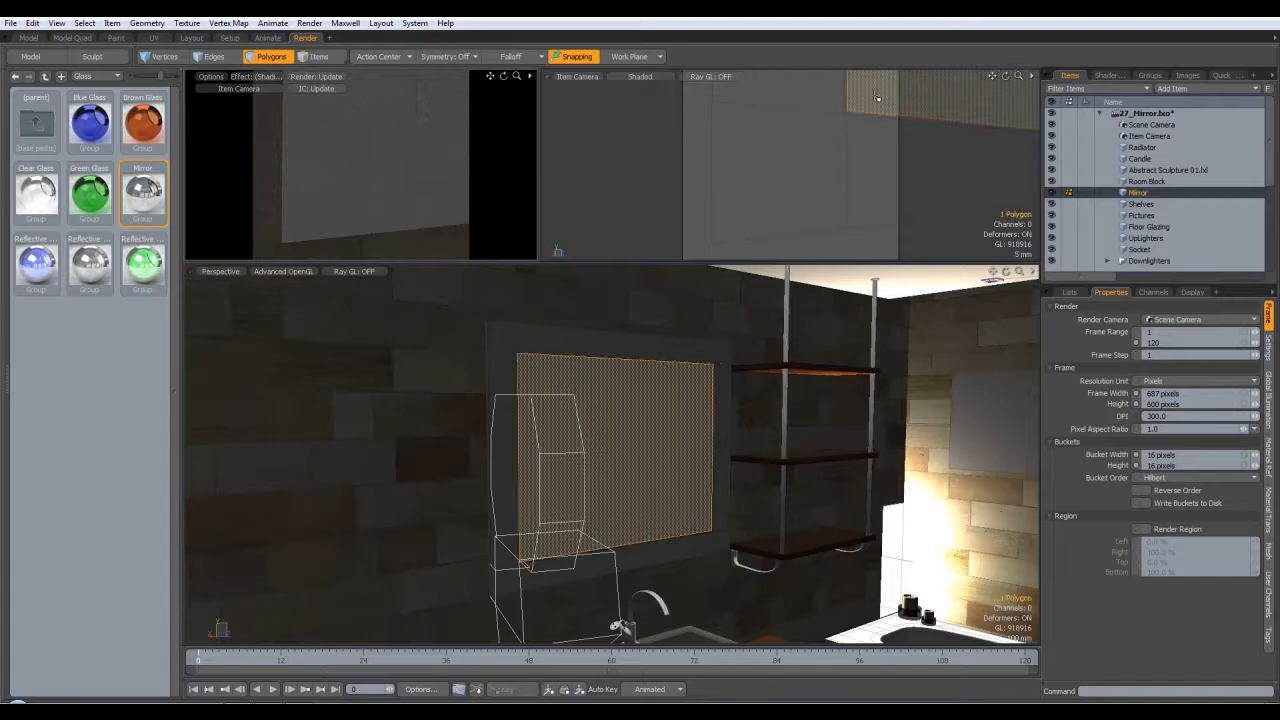
{"action": "type", "text": "m"}
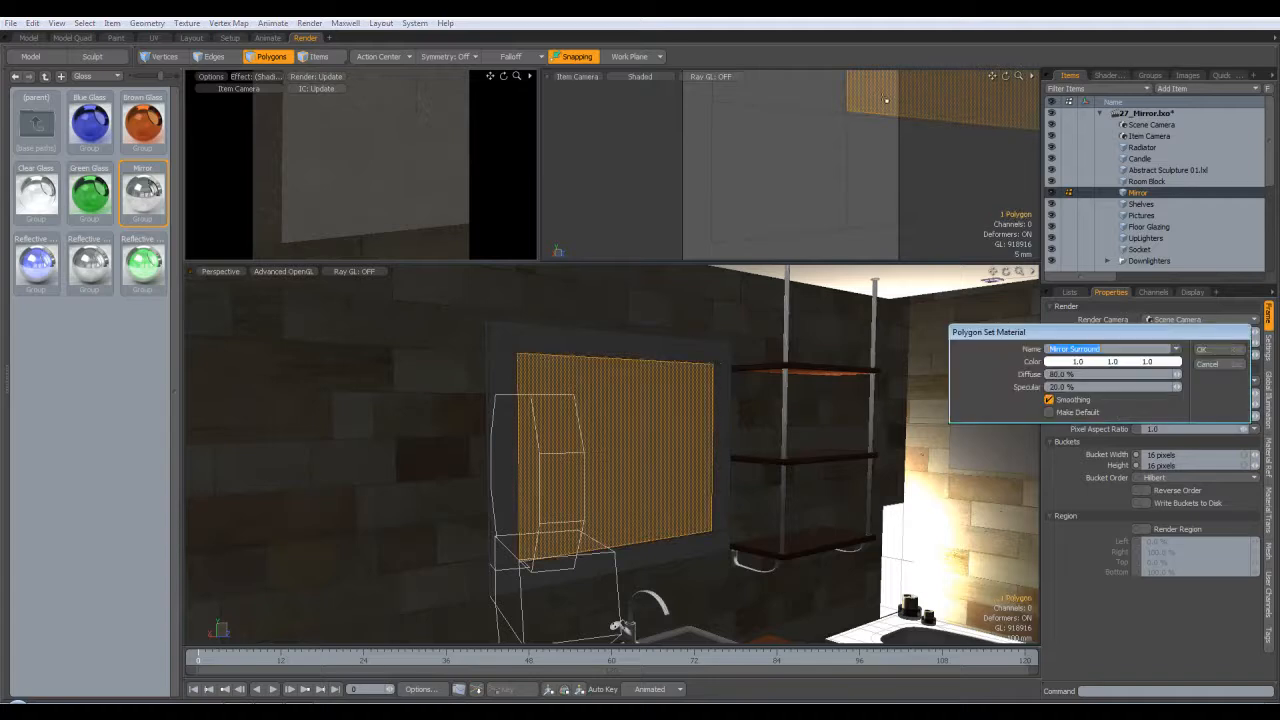
{"action": "type", "text": "Mirror"}
{"action": "left_click", "coordinate": [1203, 349]}
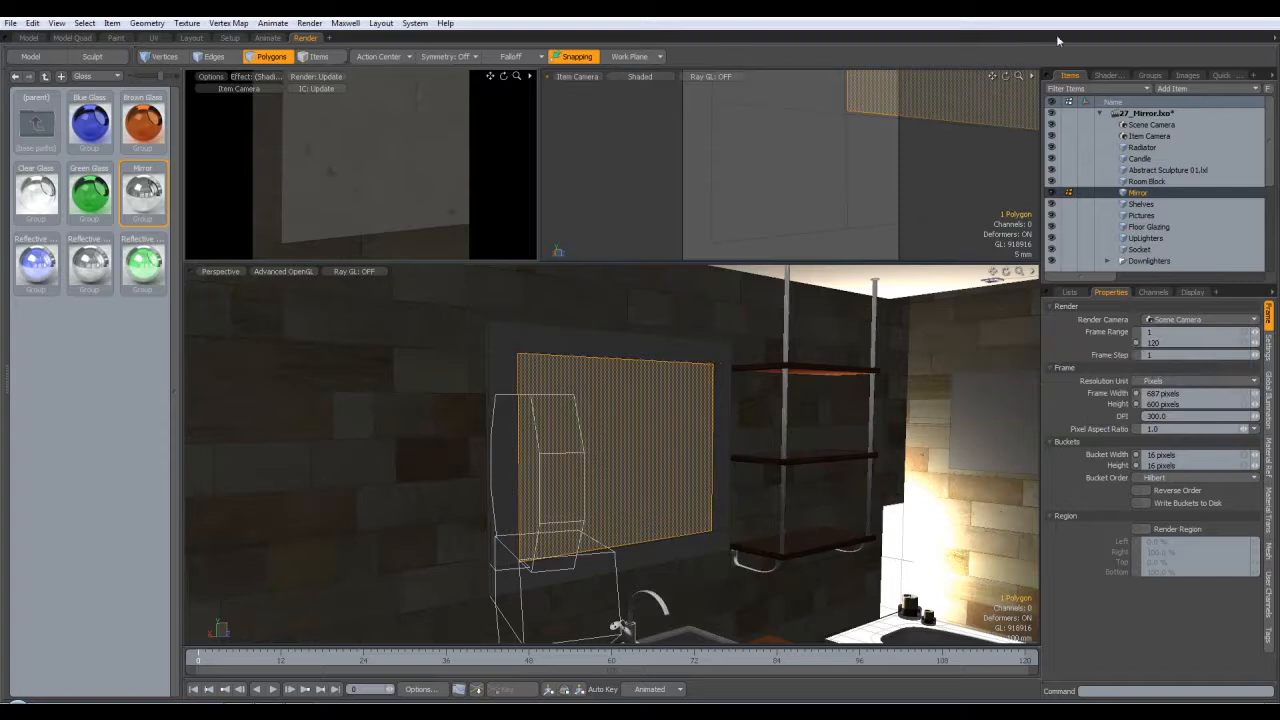
Apply the Mirror glass preset to the Mirror material group in the shader tree.
{"action": "left_click", "coordinate": [1103, 75]}
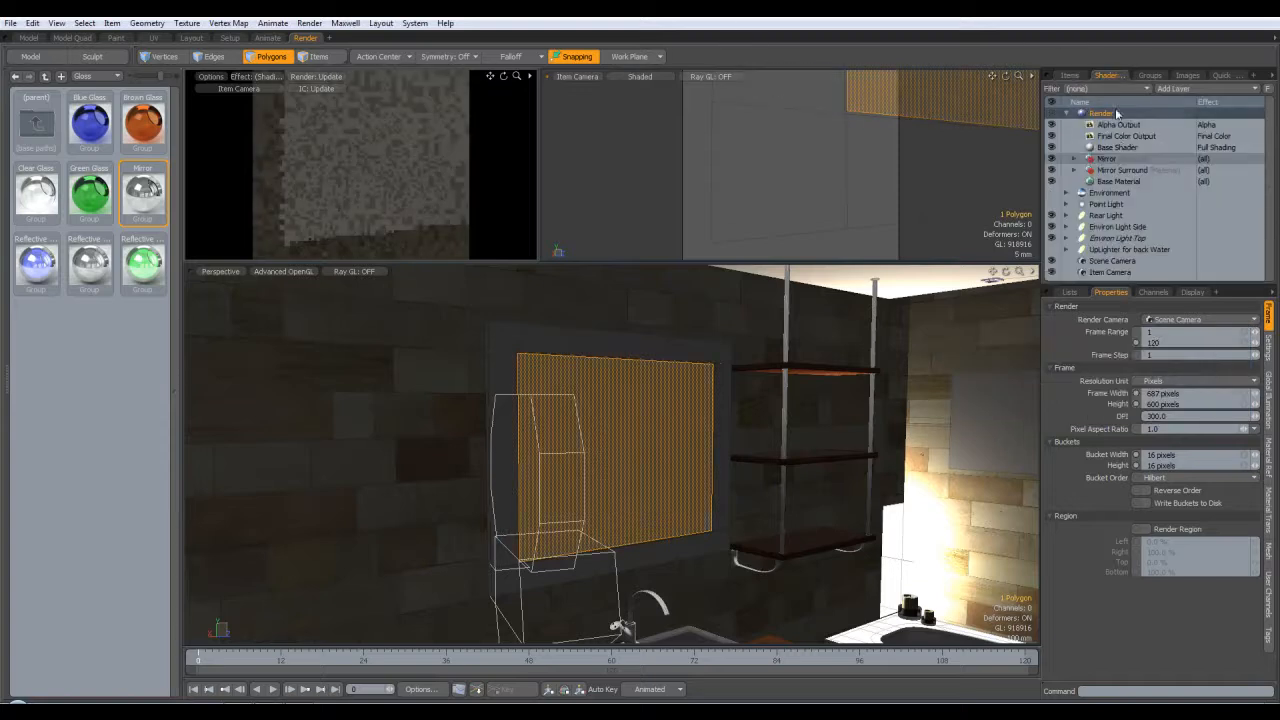
{"action": "left_click", "coordinate": [1075, 160]}
{"action": "left_click", "coordinate": [1117, 170]}
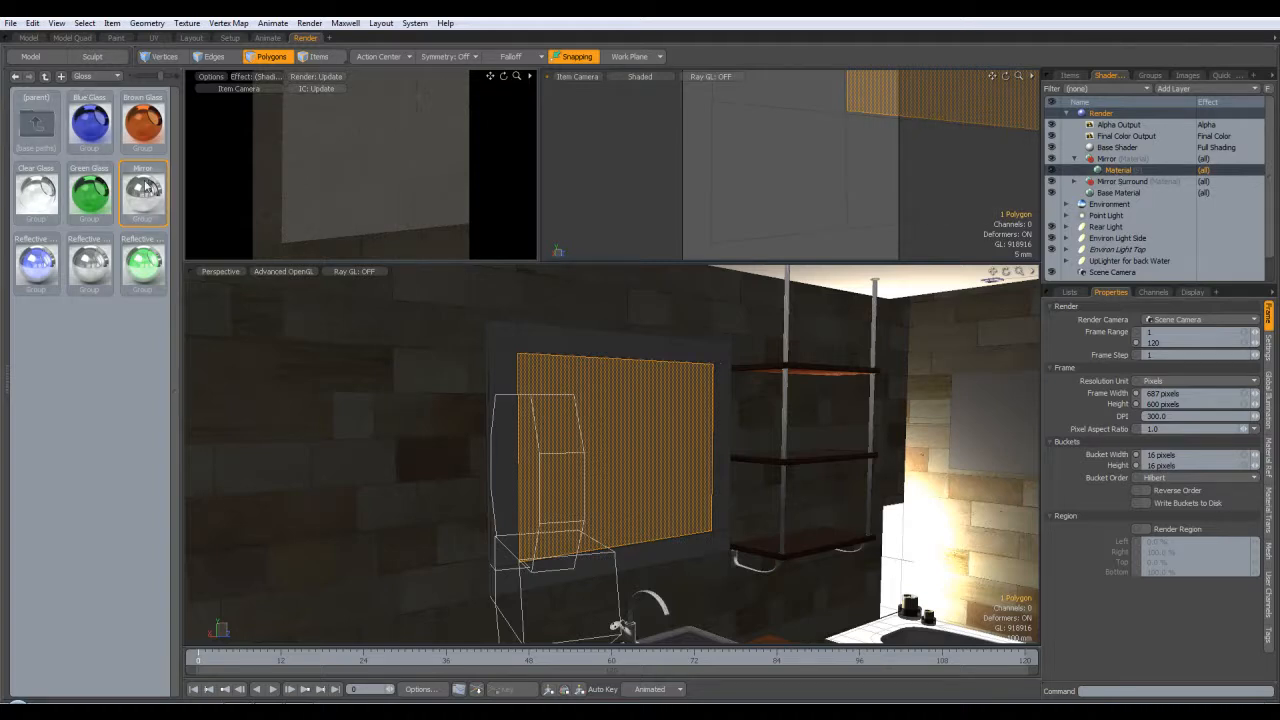
{"action": "left_click_drag", "start_coordinate": [147, 188], "coordinate": [1103, 185]}
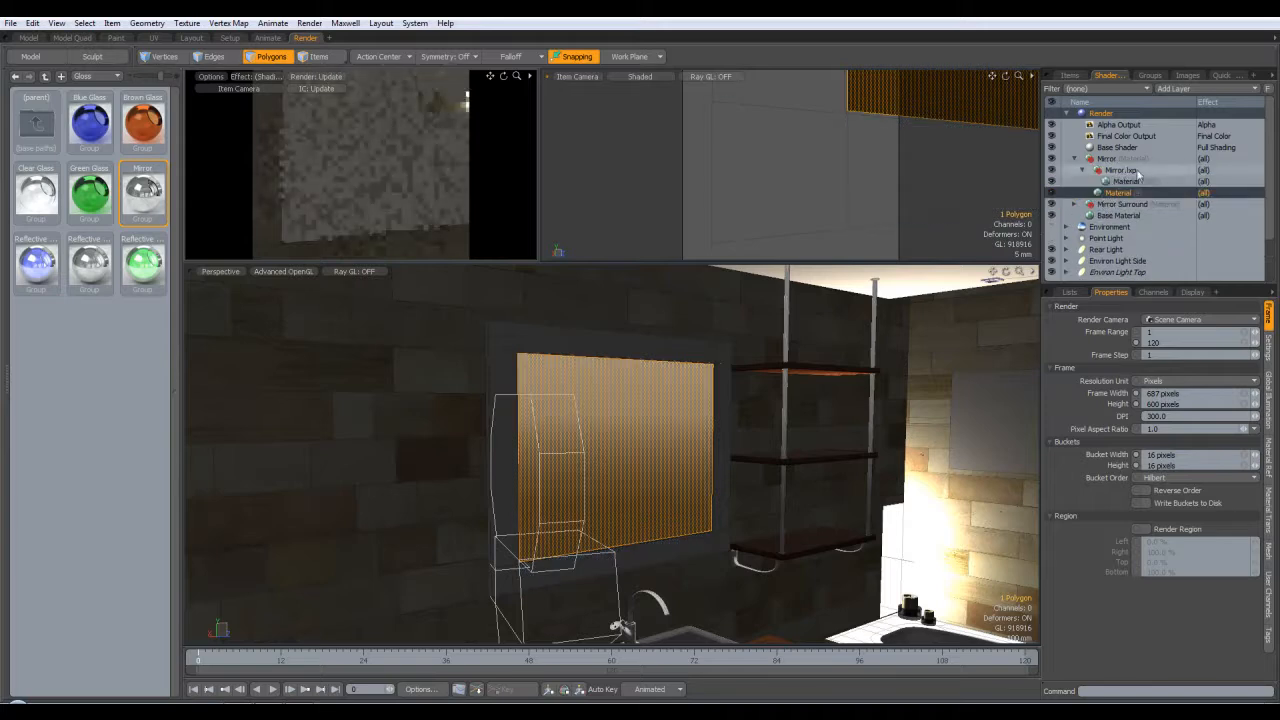
Delete the Mirror group's original material, move the preset's material directly into the group, and remove the leftover Mirror.lxp group.
{"action": "left_click", "coordinate": [1123, 183]}
{"action": "left_click", "coordinate": [1119, 193]}
{"action": "key", "text": "Delete"}
{"action": "left_click_drag", "start_coordinate": [1122, 183], "coordinate": [1114, 160]}
{"action": "left_click", "coordinate": [1110, 183]}
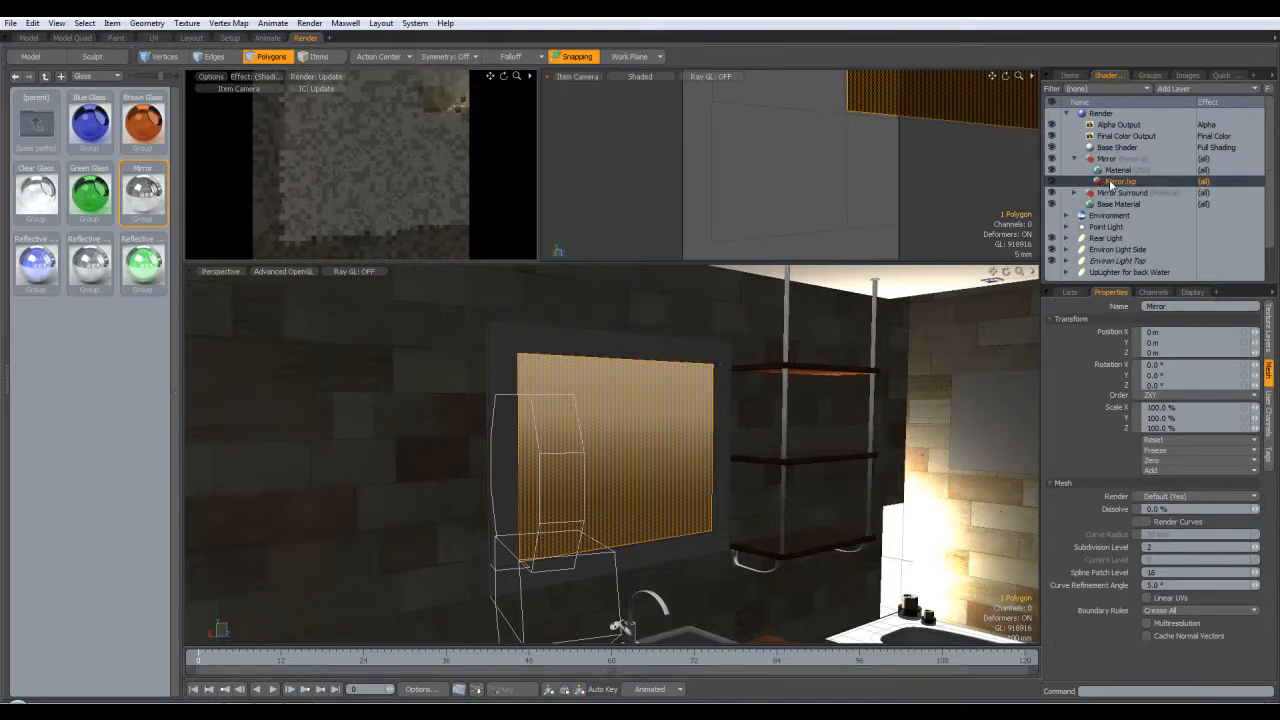
{"action": "key", "text": "Delete"}
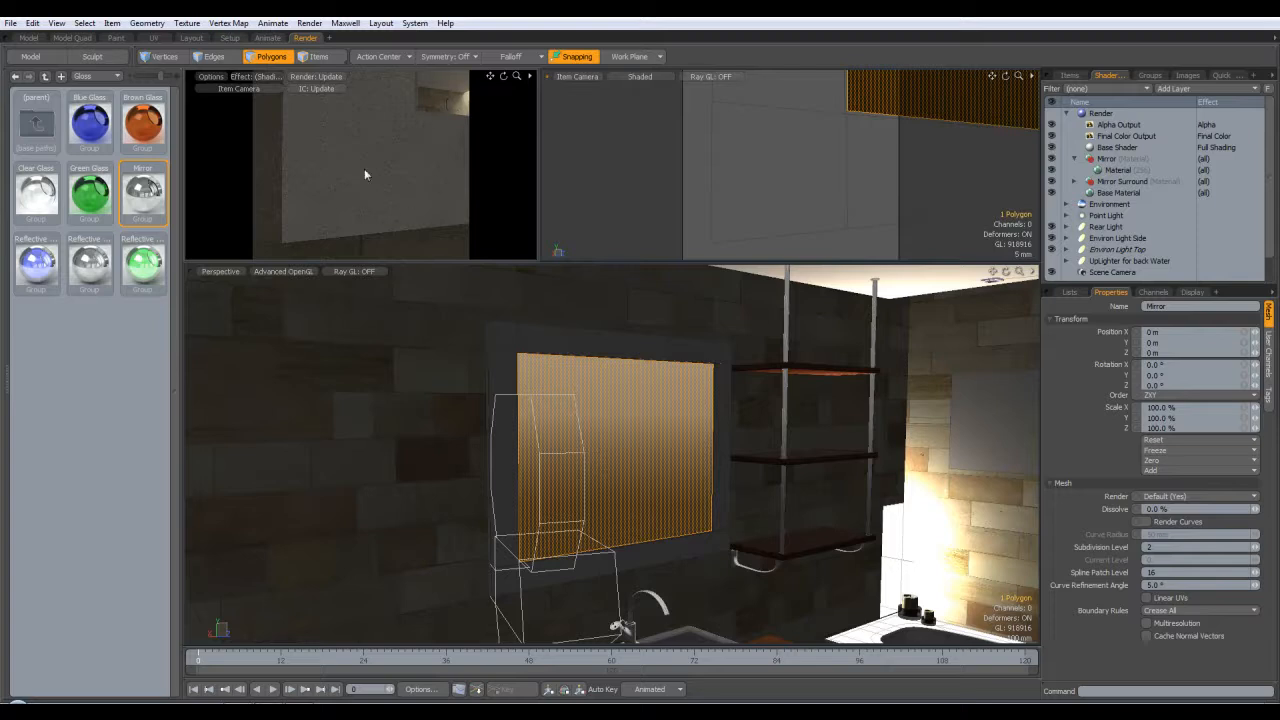
Add the image Leather0045_2_M_BUMP as an image map layer above the Mirror Surround group's material.
{"action": "left_click", "coordinate": [1074, 181]}
{"action": "left_click", "coordinate": [1074, 158]}
{"action": "left_click", "coordinate": [1125, 182]}
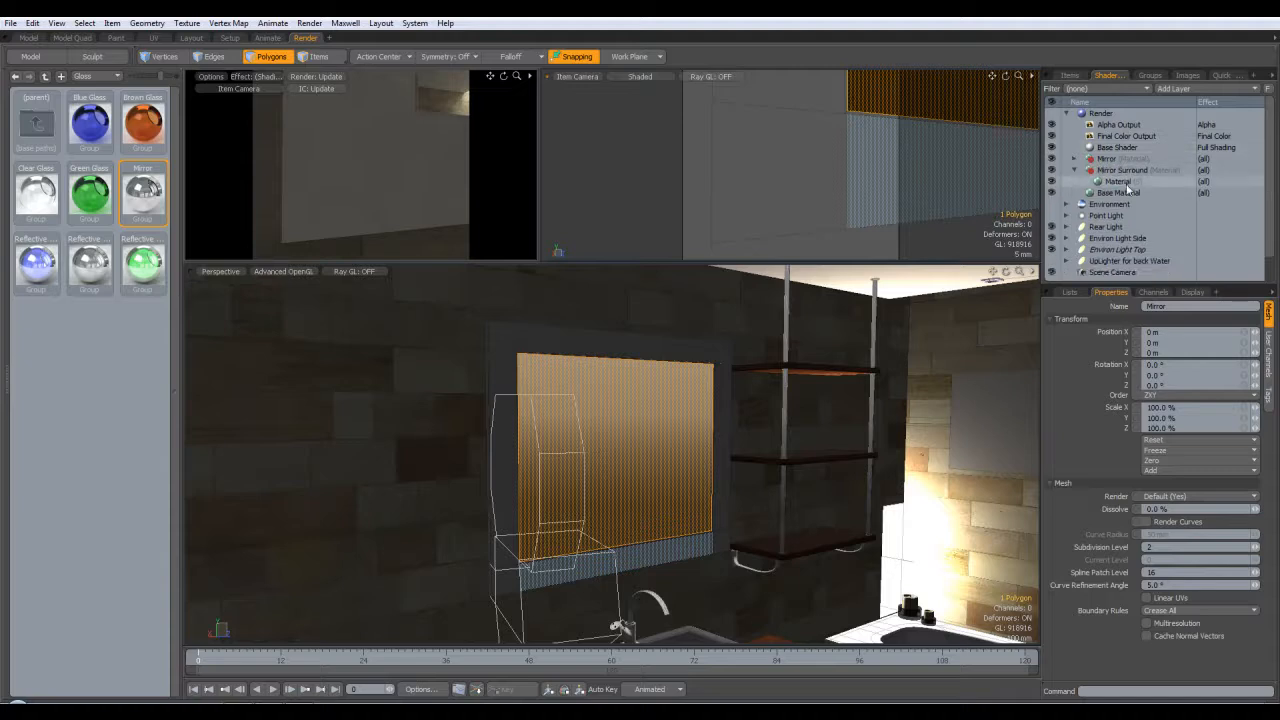
{"action": "left_click", "coordinate": [1218, 87]}
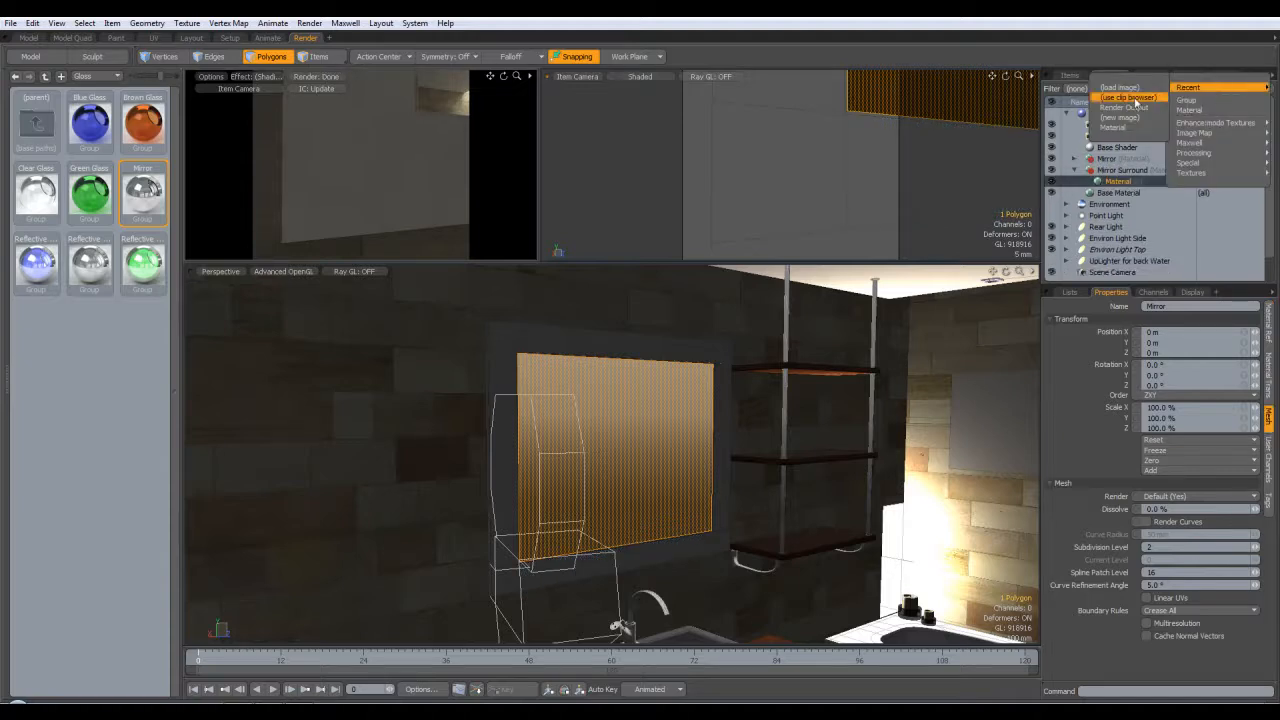
{"action": "mouse_move", "coordinate": [1206, 136]}
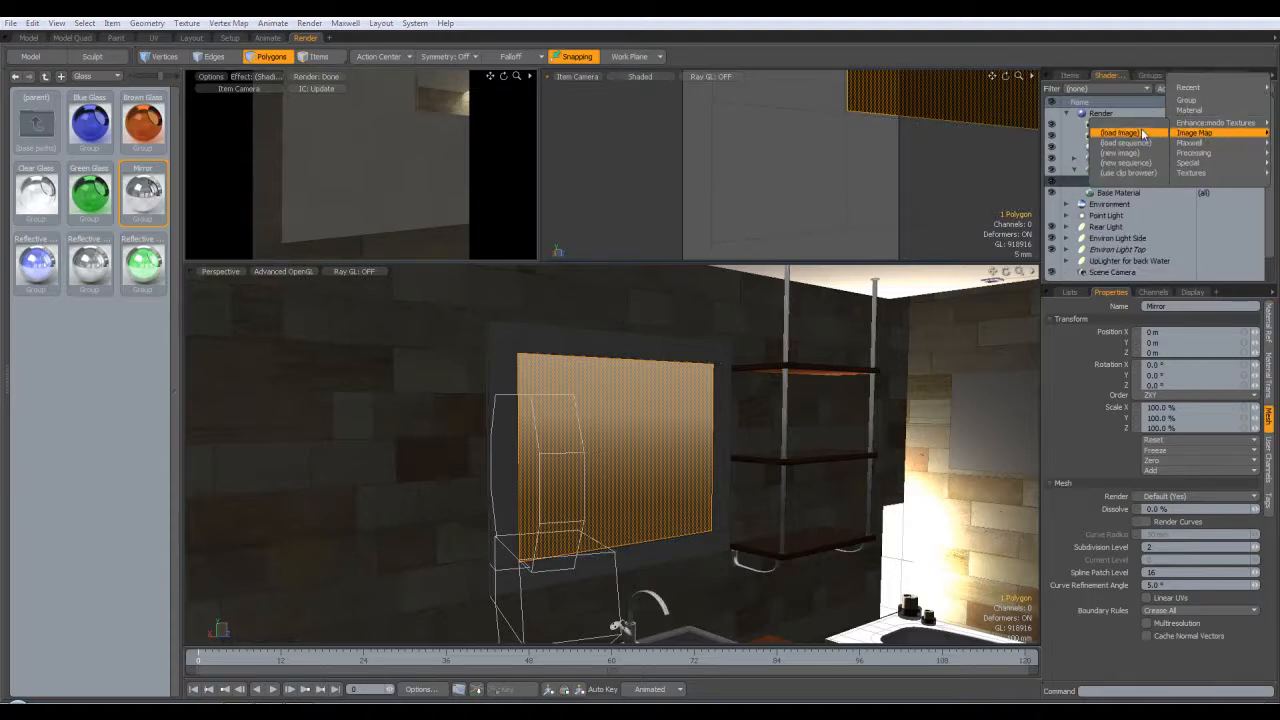
{"action": "left_click", "coordinate": [1120, 132]}
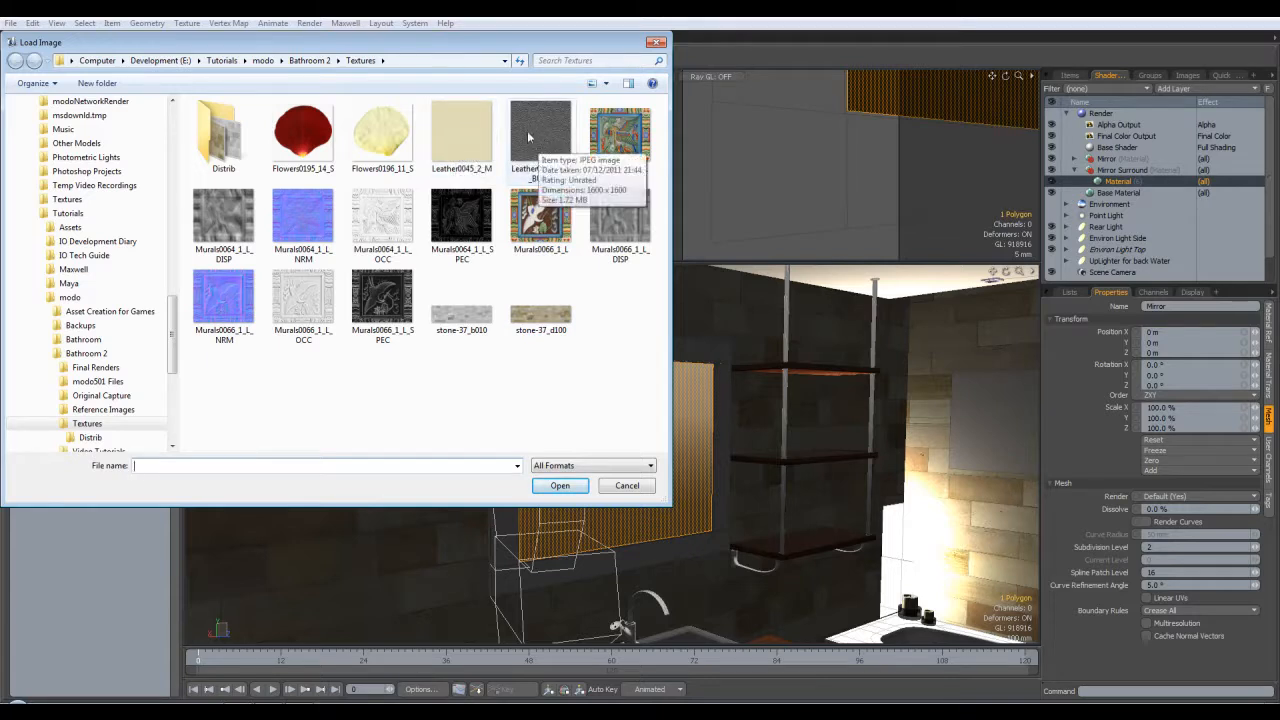
{"action": "left_click", "coordinate": [540, 130]}
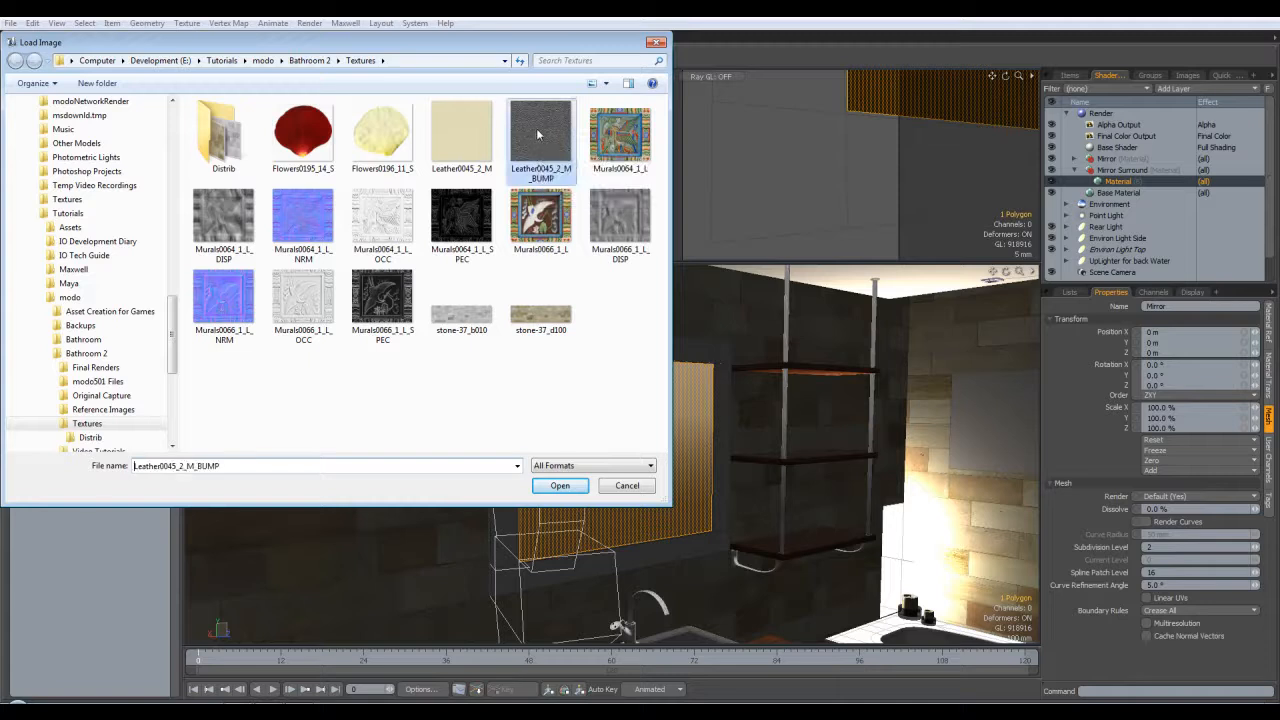
{"action": "left_click", "coordinate": [560, 485]}
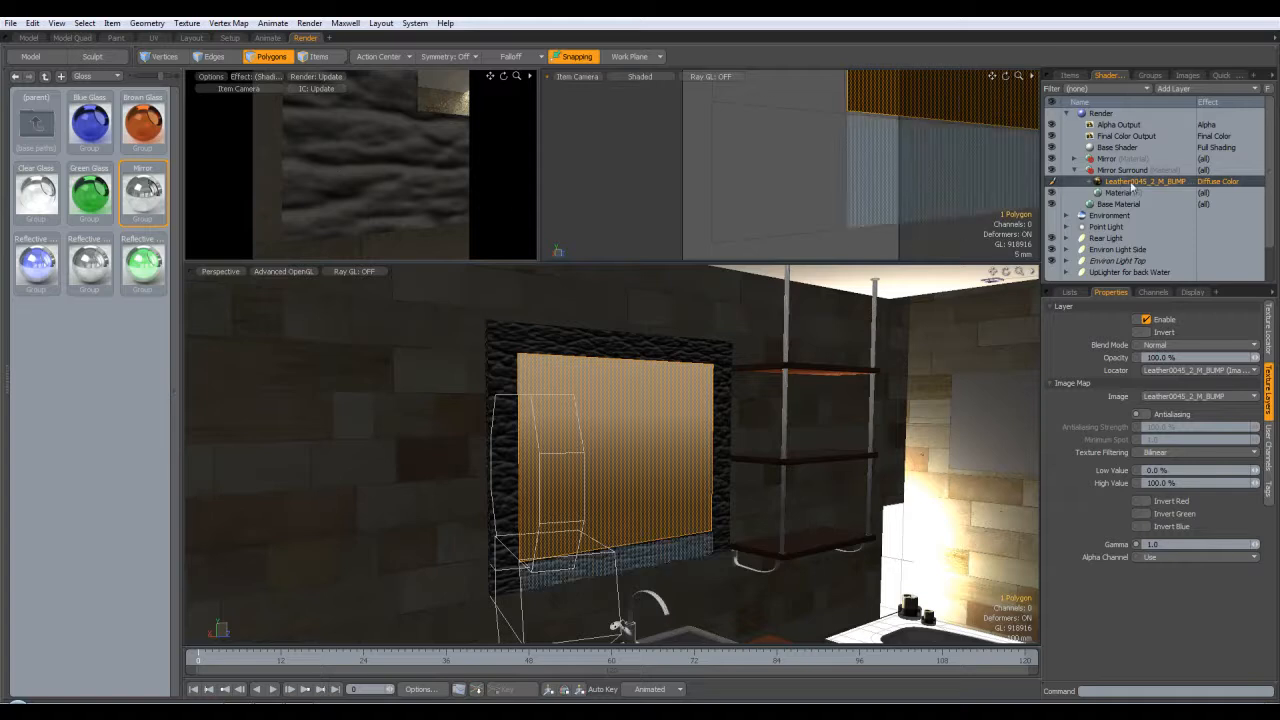
Set the leather image map's projection type to Cubic.
{"action": "left_click", "coordinate": [1270, 320]}
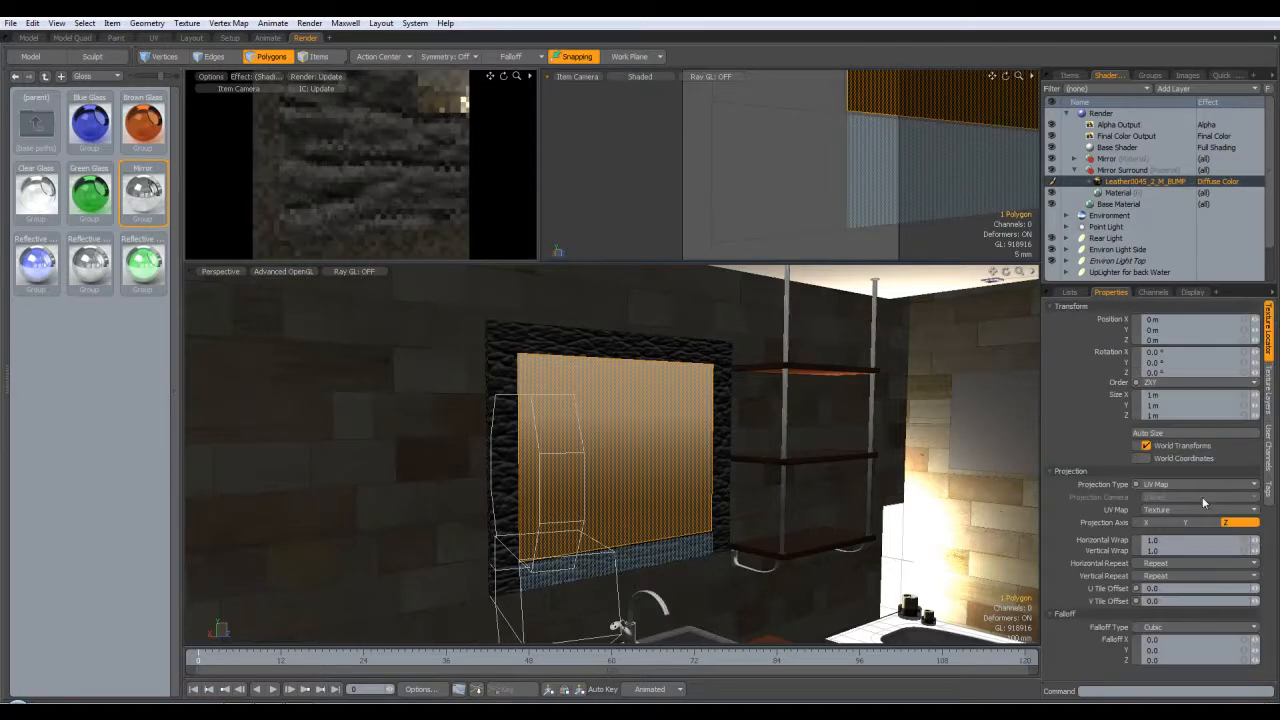
{"action": "left_click", "coordinate": [1176, 484]}
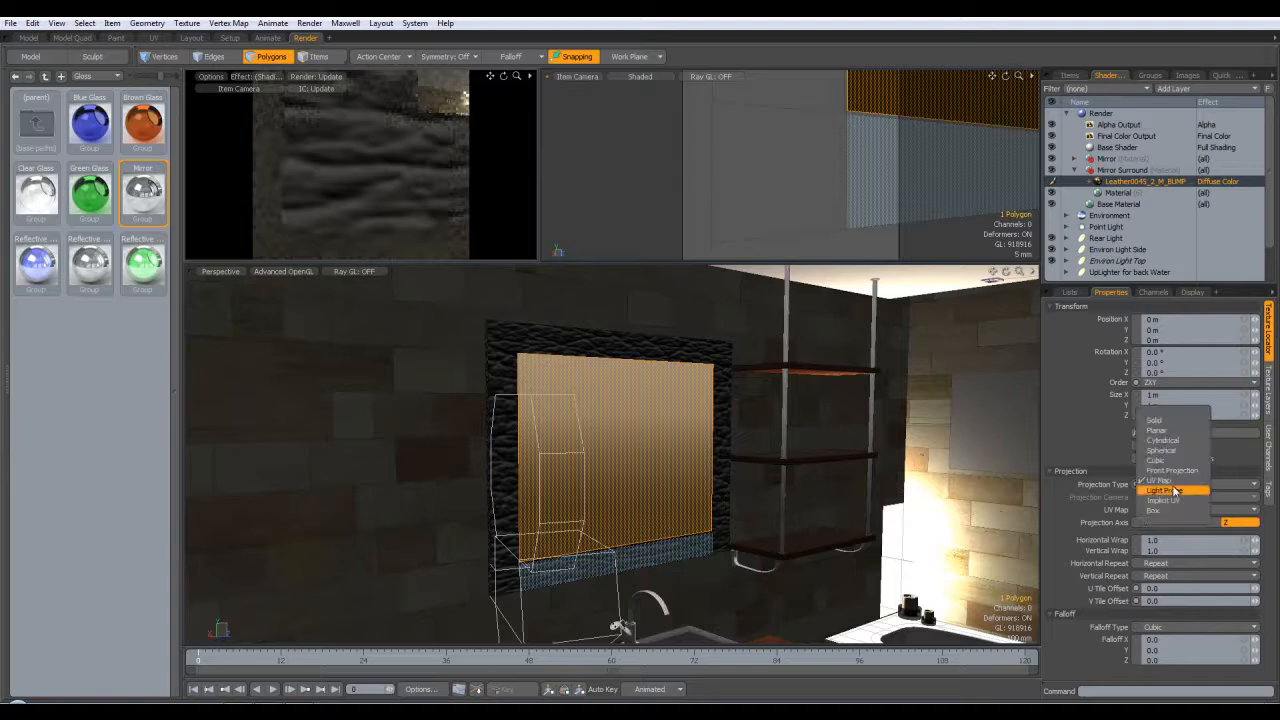
{"action": "left_click", "coordinate": [1165, 457]}
{"action": "left_click", "coordinate": [1146, 445]}
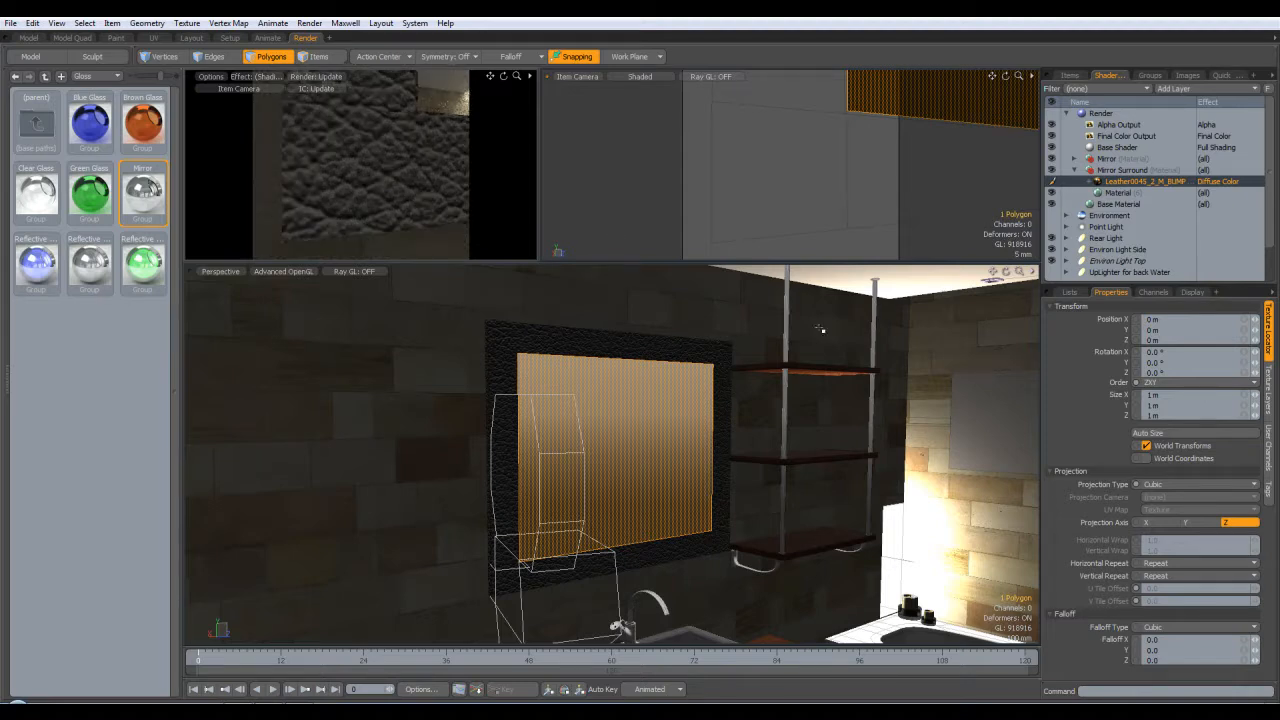
Set the leather texture's size to 250 mm on the X, Y and Z axes.
{"action": "left_click", "coordinate": [1243, 406]}
{"action": "left_click", "coordinate": [1175, 396]}
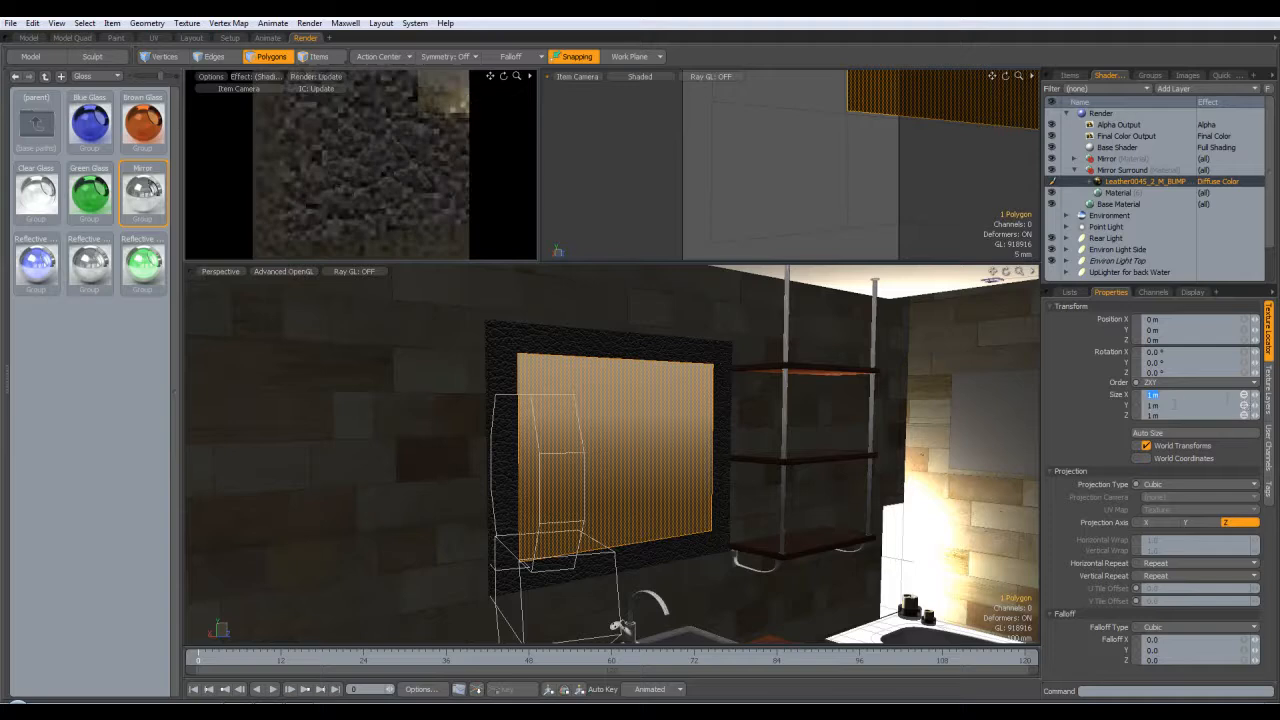
{"action": "type", "text": "25"}
{"action": "key", "text": "Return"}
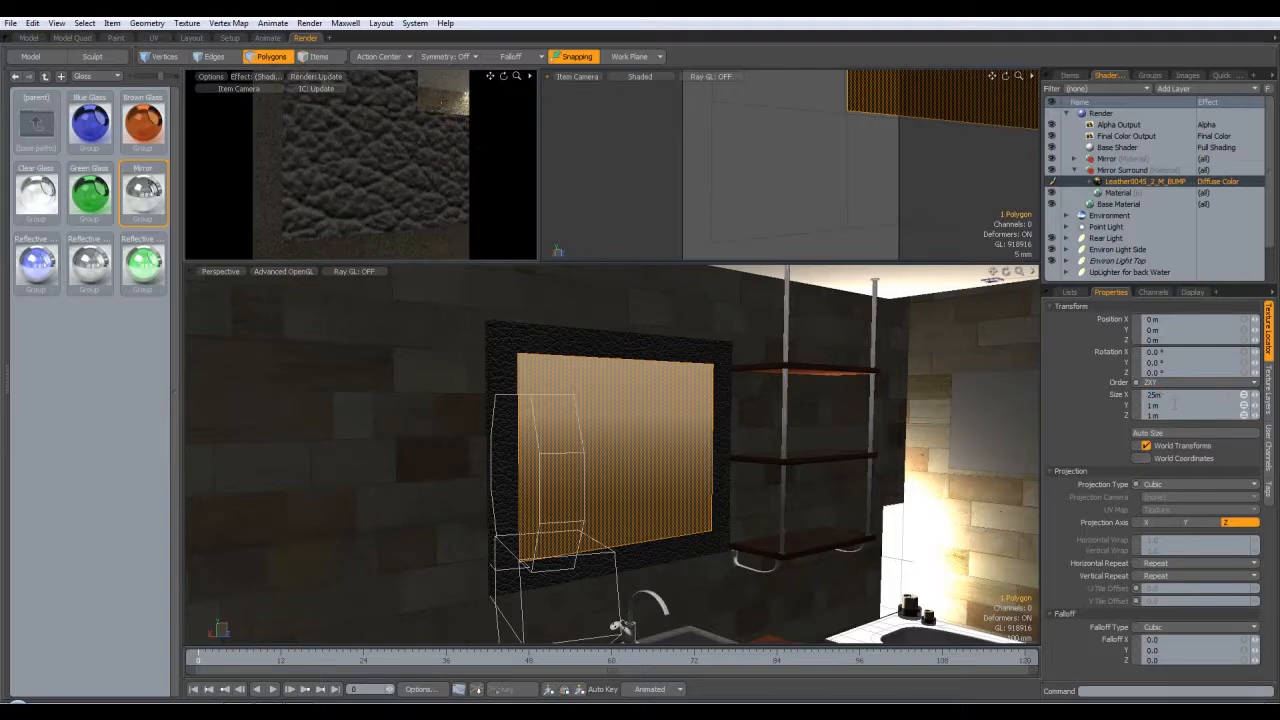
{"action": "key", "text": "Return"}
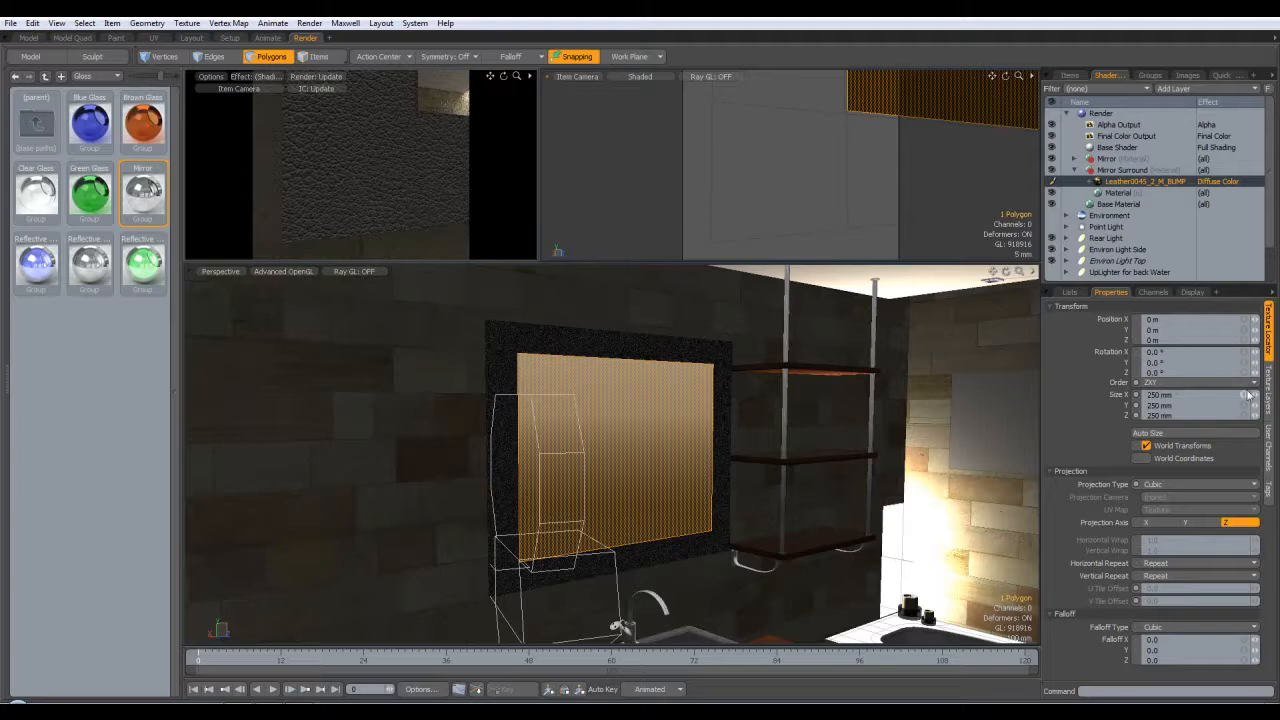
Set the leather texture's X, Y and Z size to 200 mm.
{"action": "left_click_drag", "start_coordinate": [1244, 395], "coordinate": [1245, 416]}
{"action": "type", "text": "200"}
{"action": "key", "text": "Return"}
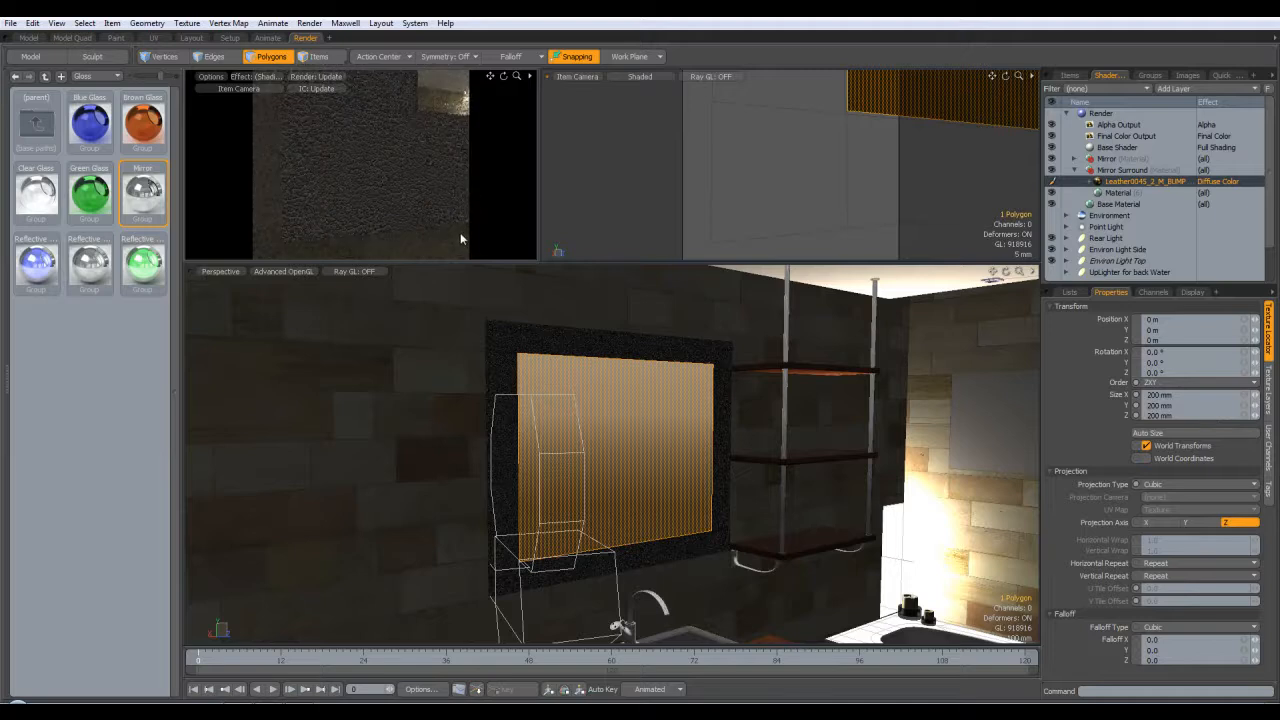
Hide the leather image layer and set the Mirror Surround material's diffuse color to a near-black grey of 0.07.
{"action": "left_click", "coordinate": [1051, 182]}
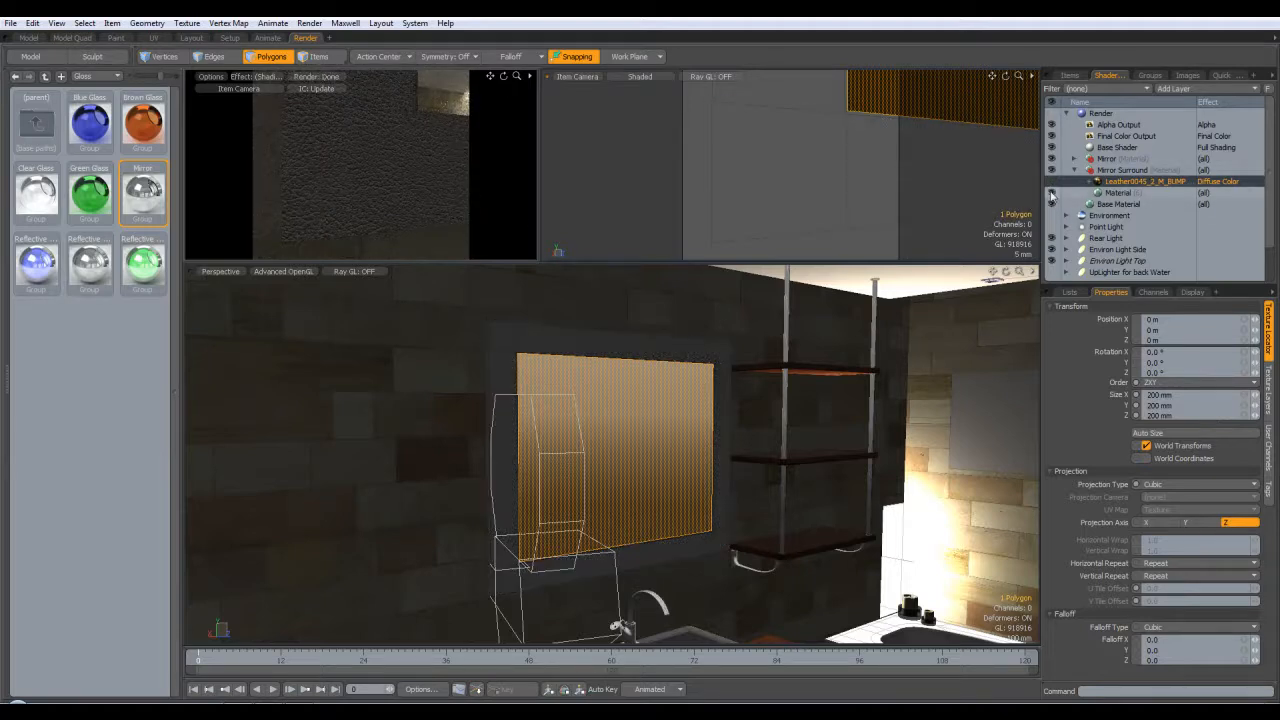
{"action": "left_click", "coordinate": [1115, 193]}
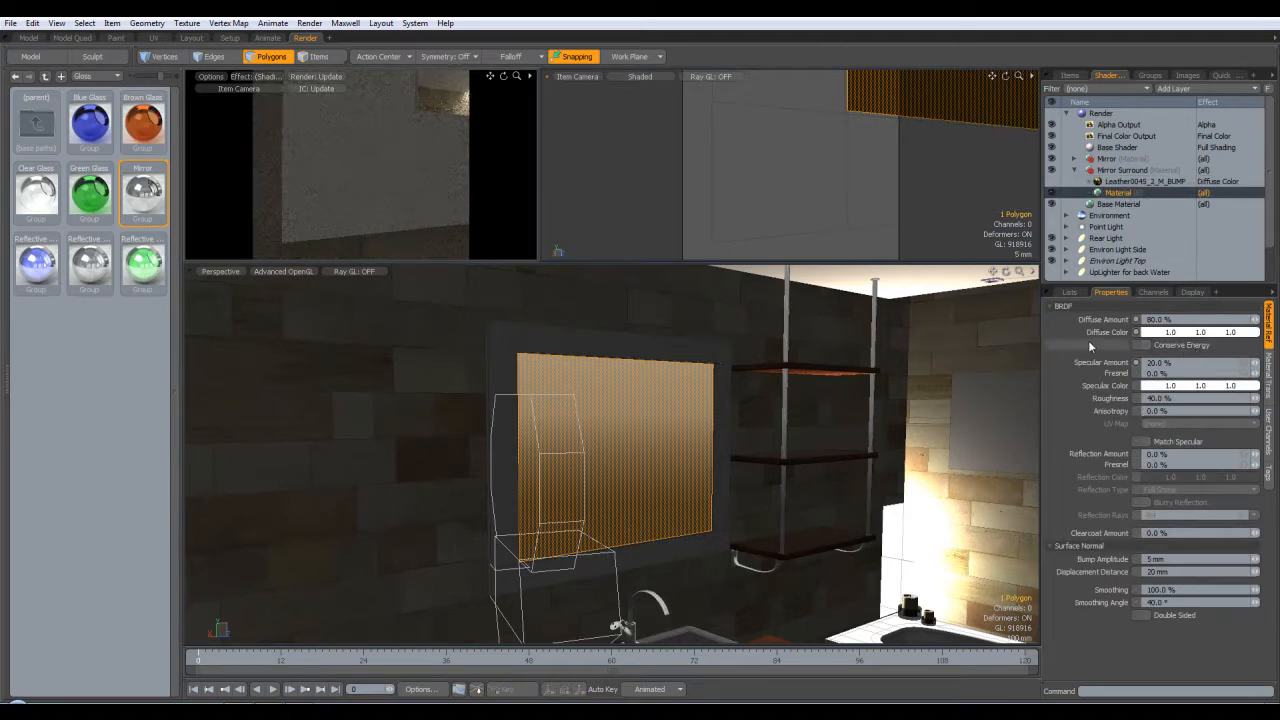
{"action": "left_click", "coordinate": [1172, 332]}
{"action": "left_click", "coordinate": [886, 357]}
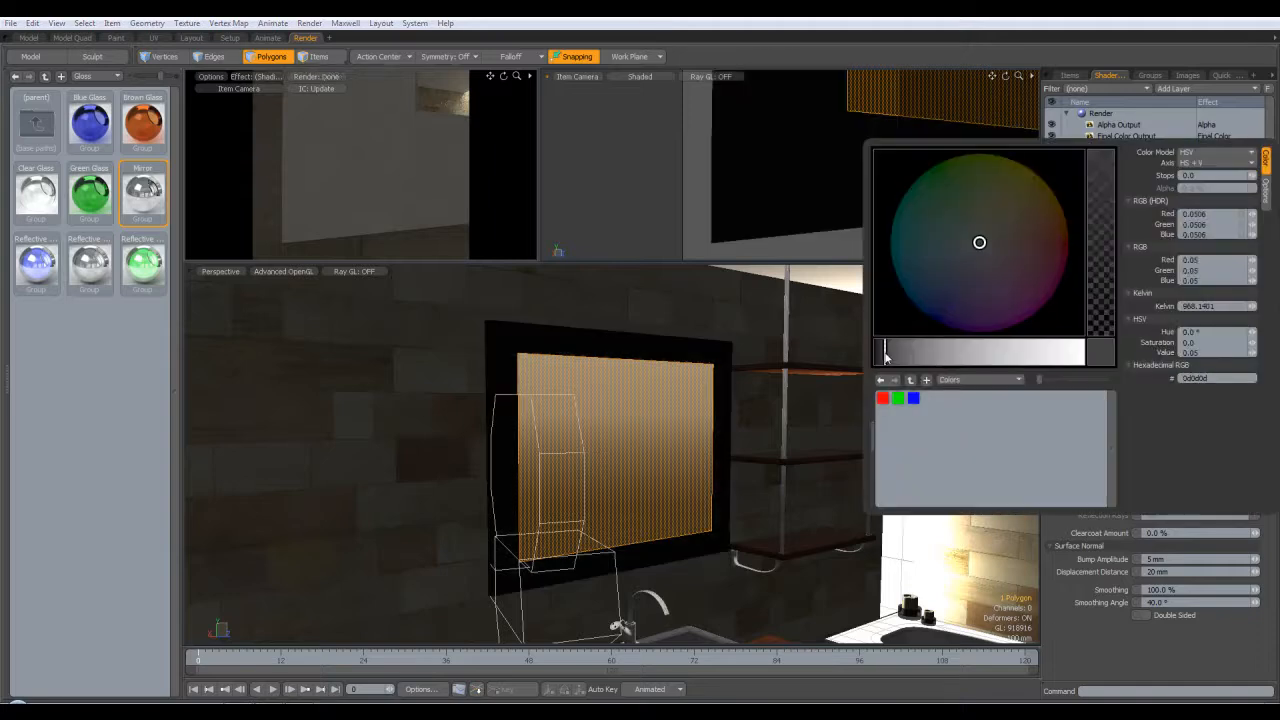
{"action": "left_click_drag", "start_coordinate": [885, 357], "coordinate": [889, 356]}
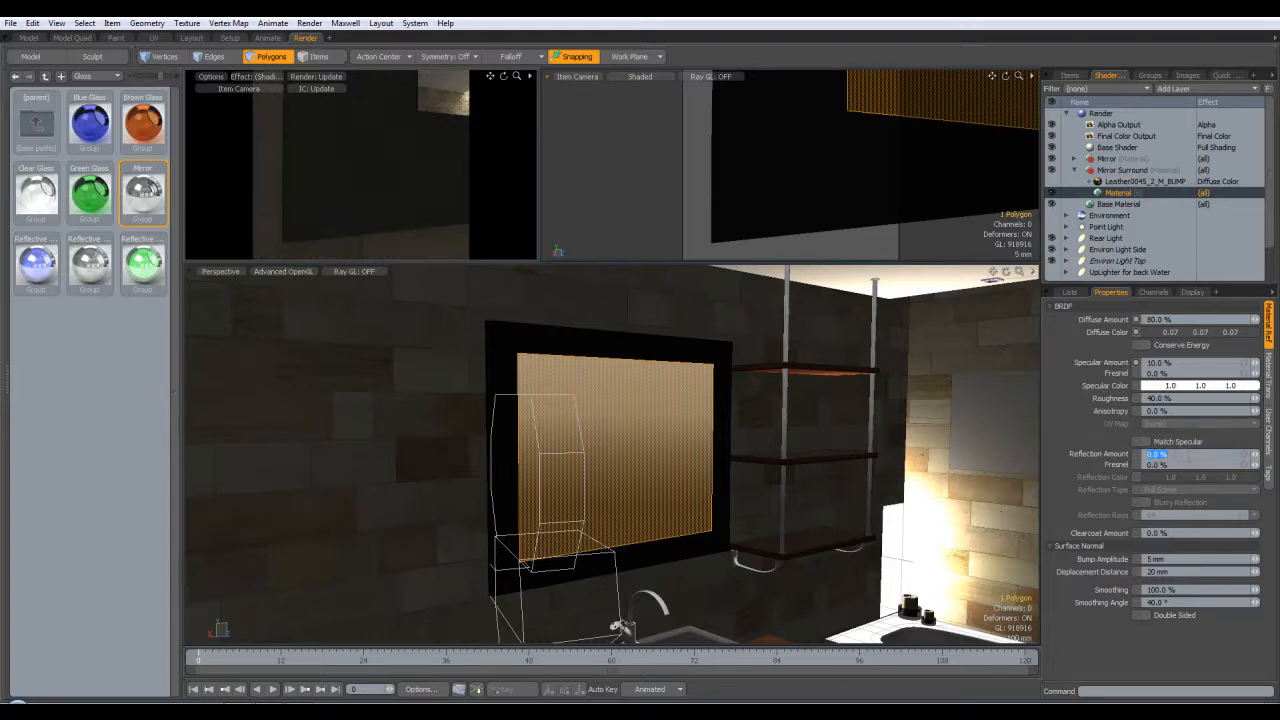
Set the Mirror Surround material's reflection amount to 5% and its reflection Fresnel to 50%.
{"action": "type", "text": "5"}
{"action": "key", "text": "Return"}
{"action": "left_click", "coordinate": [1176, 466]}
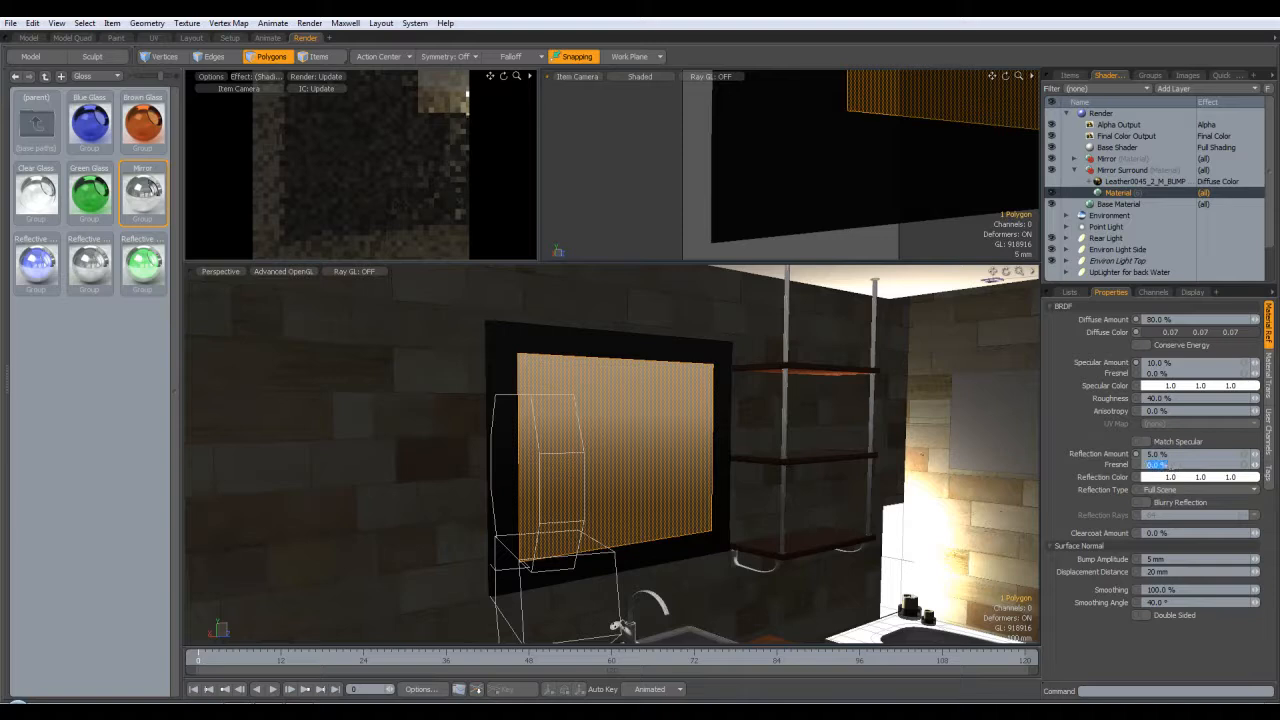
{"action": "type", "text": "50"}
{"action": "key", "text": "Return"}
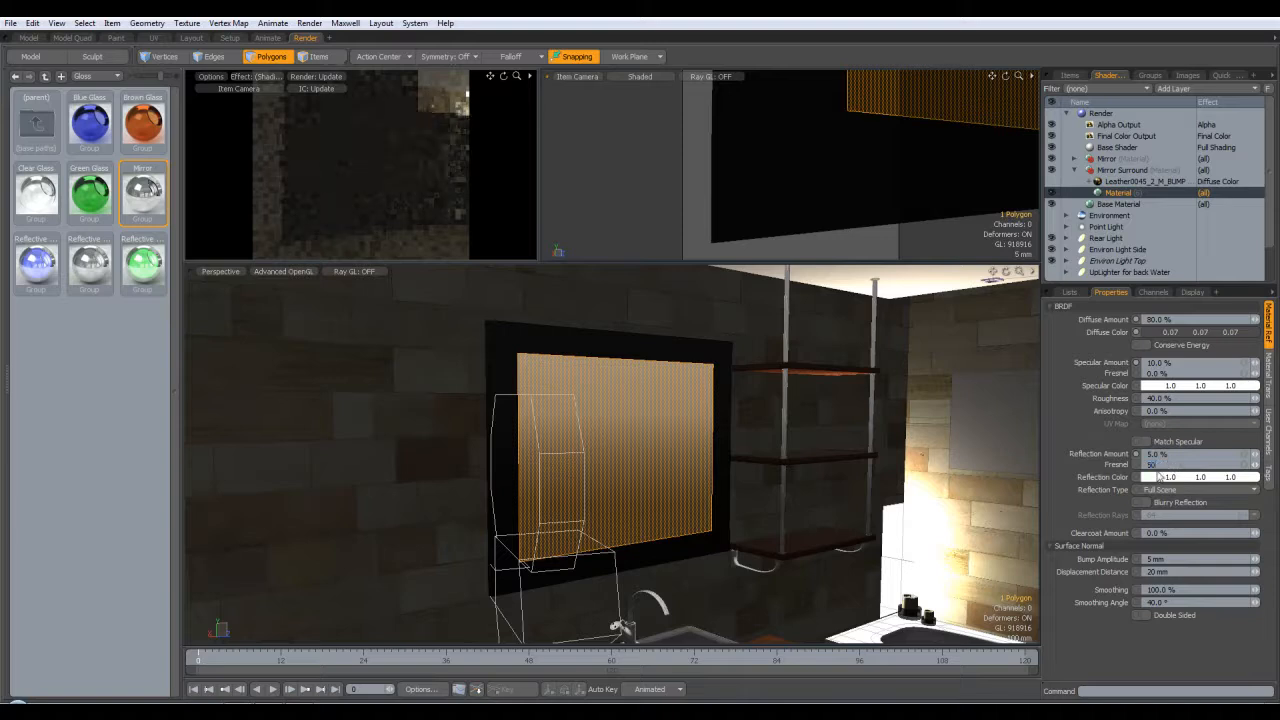
Set the Mirror Surround material's reflection color to a very dark, slightly reddish tone of 0.07, 0.06, 0.06.
{"action": "left_click", "coordinate": [1170, 477]}
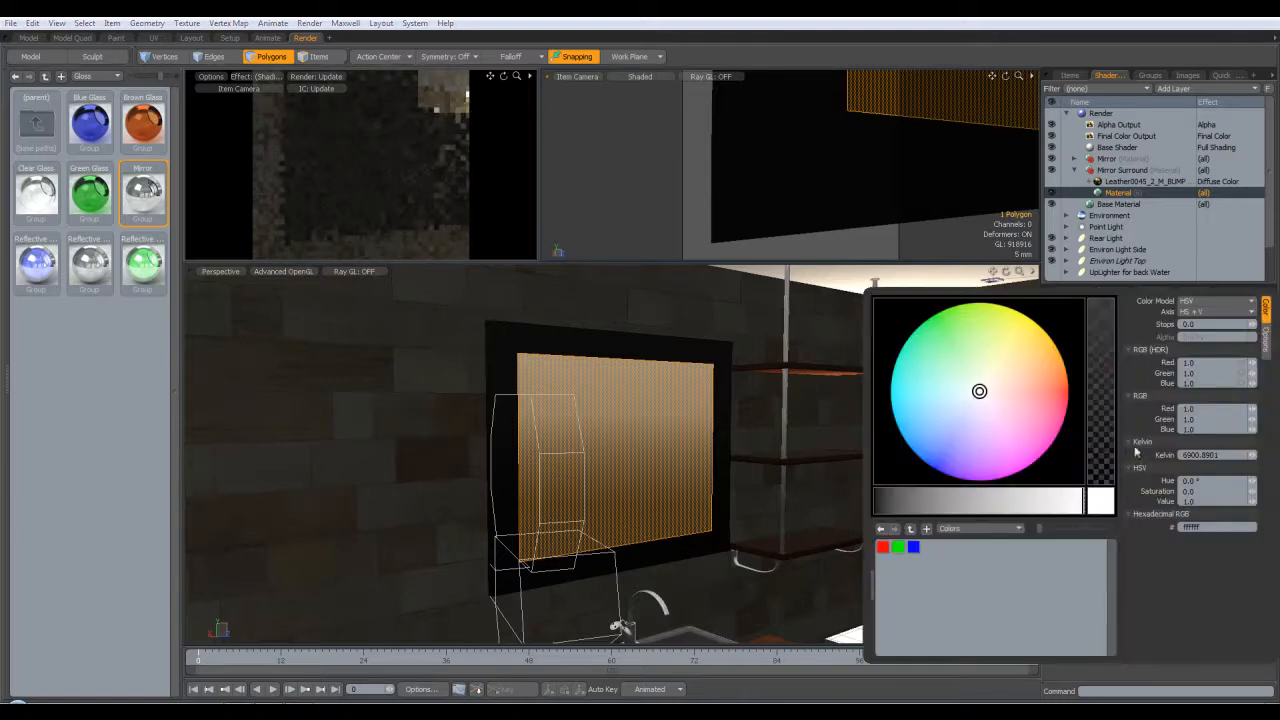
{"action": "left_click_drag", "start_coordinate": [907, 514], "coordinate": [890, 507]}
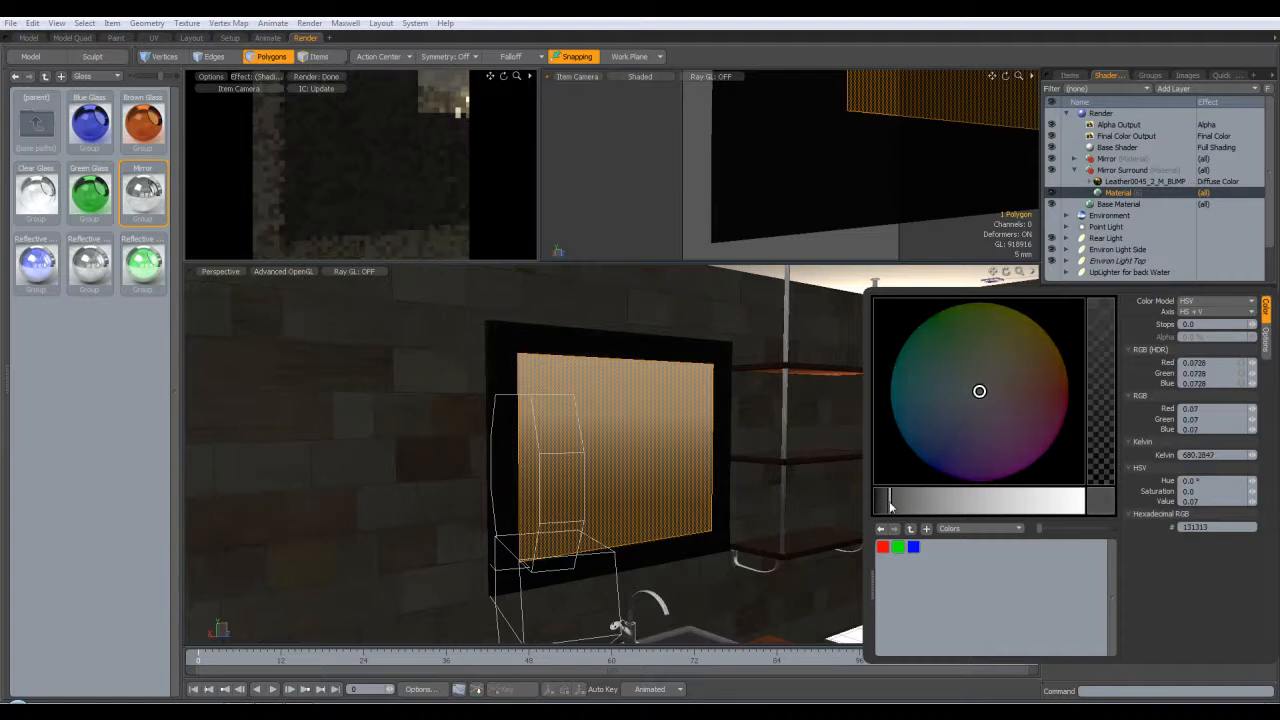
{"action": "left_click", "coordinate": [989, 389]}
{"action": "left_click_drag", "start_coordinate": [989, 388], "coordinate": [998, 386]}
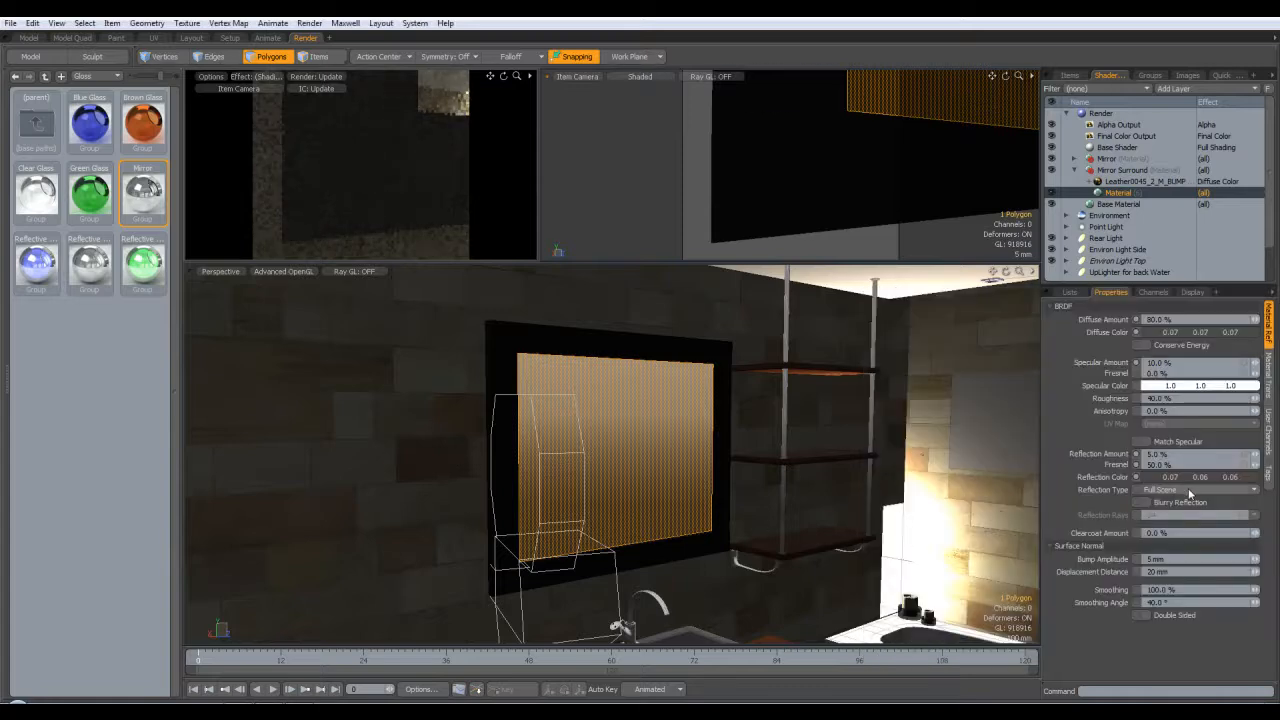
Keep the Mirror Surround material's reflection type at Full Scene and enable blurry reflection.
{"action": "left_click", "coordinate": [1166, 490]}
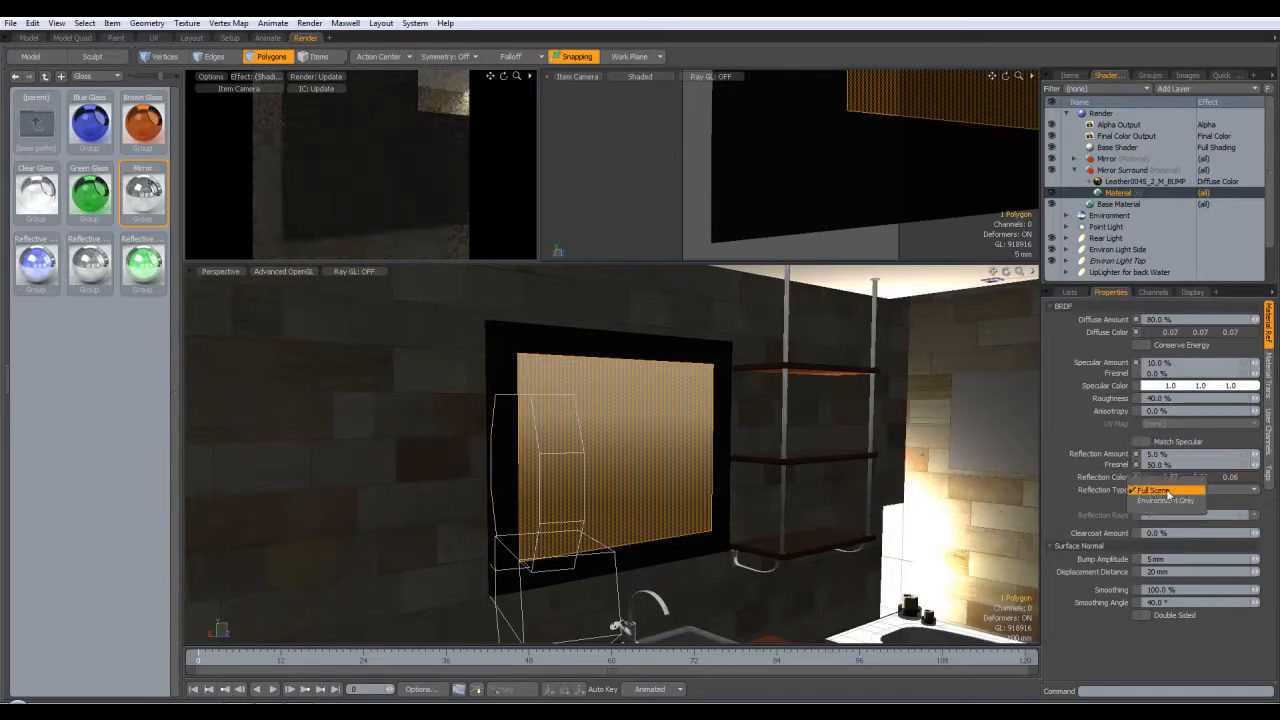
{"action": "left_click", "coordinate": [1163, 491]}
{"action": "left_click", "coordinate": [1146, 502]}
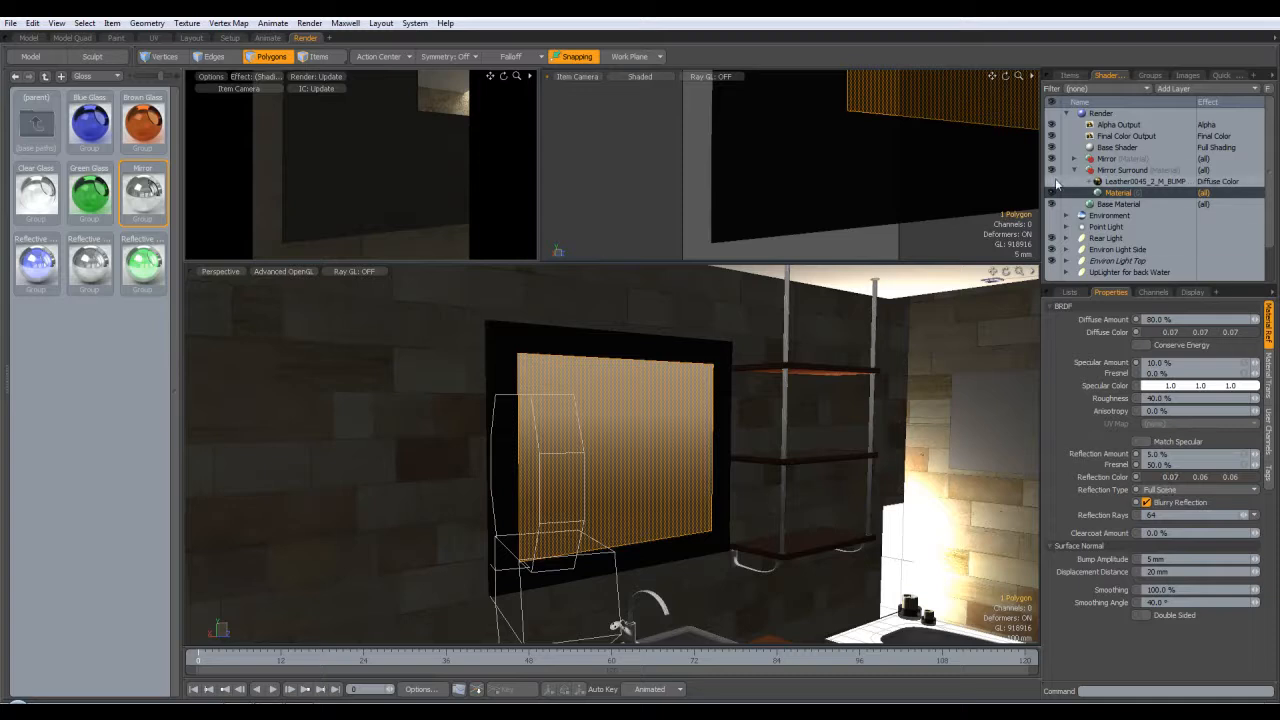
Show the Leather0045_2_M_BUMP image layer again, set its effect to Bump, and collapse the Mirror Surround group.
{"action": "left_click", "coordinate": [1112, 181]}
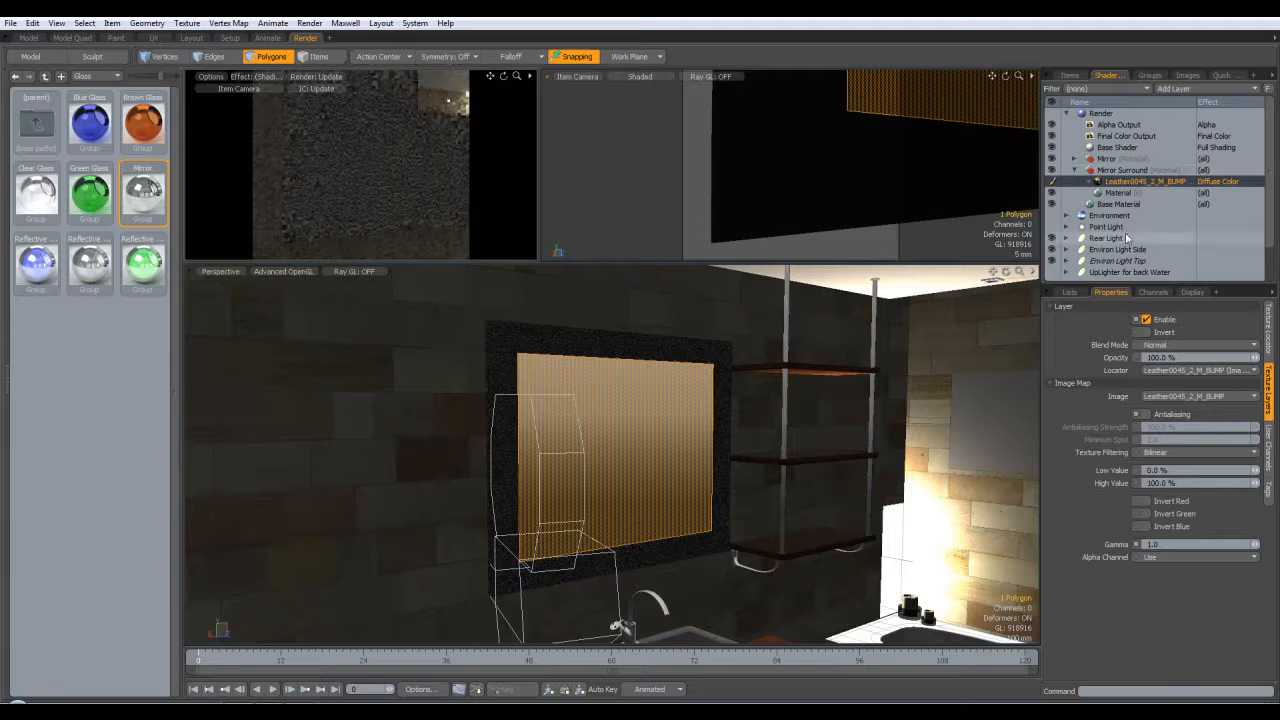
{"action": "left_click", "coordinate": [1216, 183]}
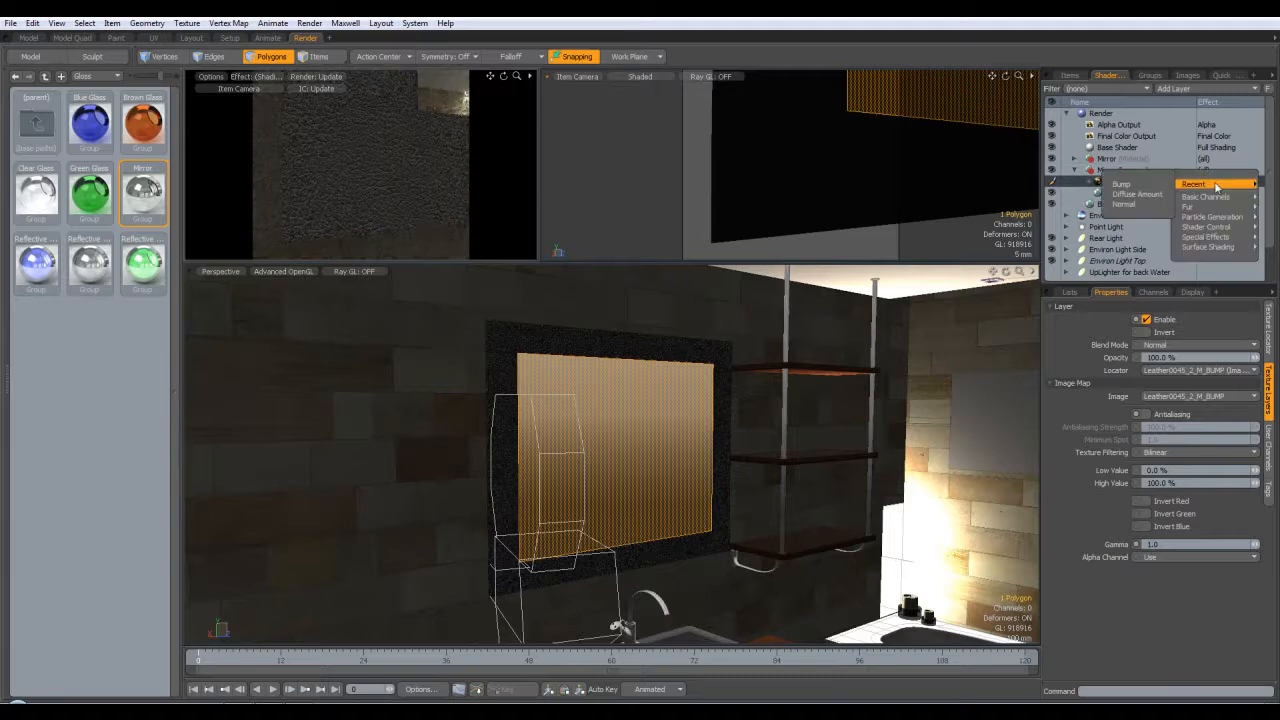
{"action": "left_click", "coordinate": [1121, 184]}
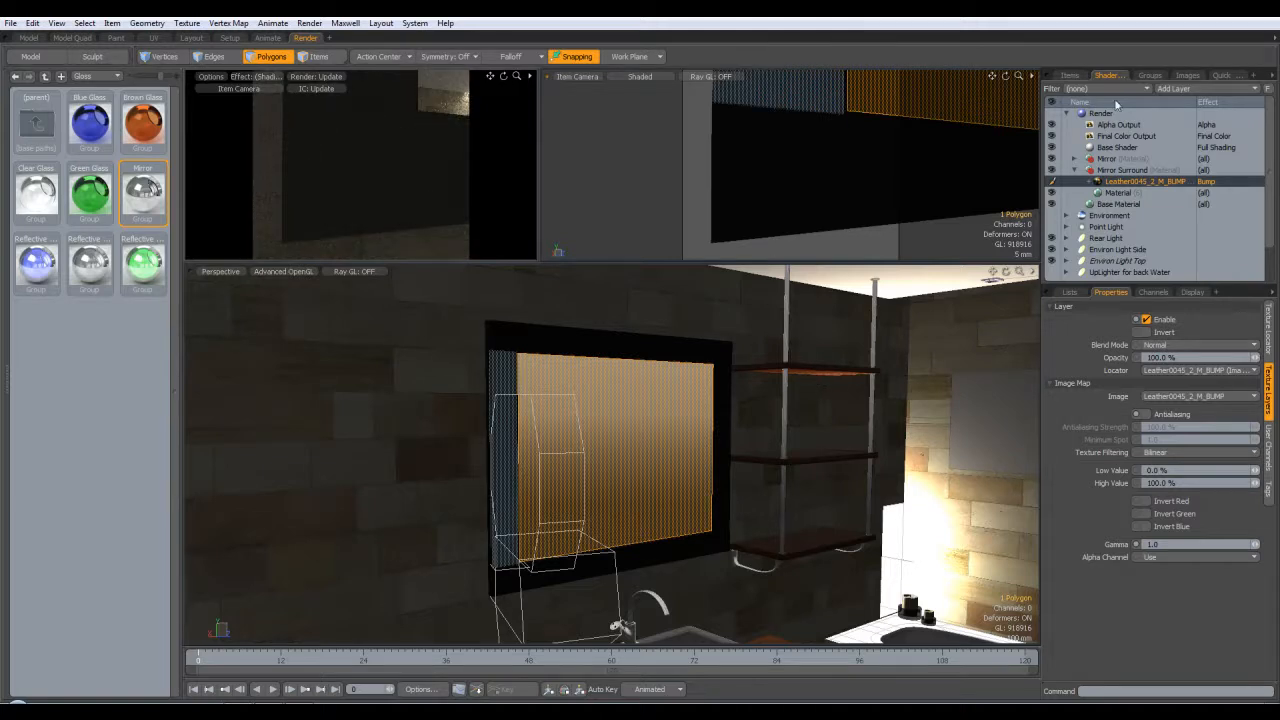
{"action": "left_click", "coordinate": [1075, 170]}
In the Pictures mesh, assign a new material named Picture1 to all polygons of the left wall picture.
{"action": "left_click_drag", "start_coordinate": [773, 372], "coordinate": [819, 607], "text": "alt"}
{"action": "left_click_drag", "start_coordinate": [742, 582], "coordinate": [545, 369], "text": "alt"}
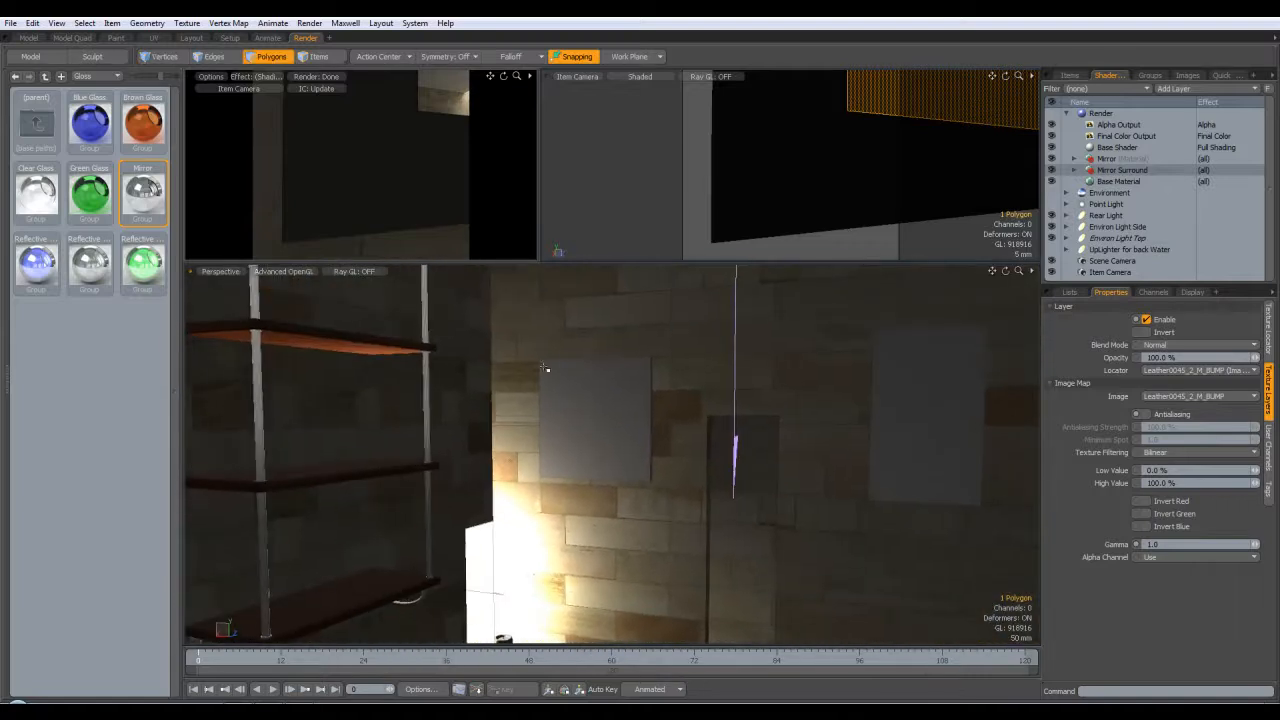
{"action": "left_click", "coordinate": [316, 57]}
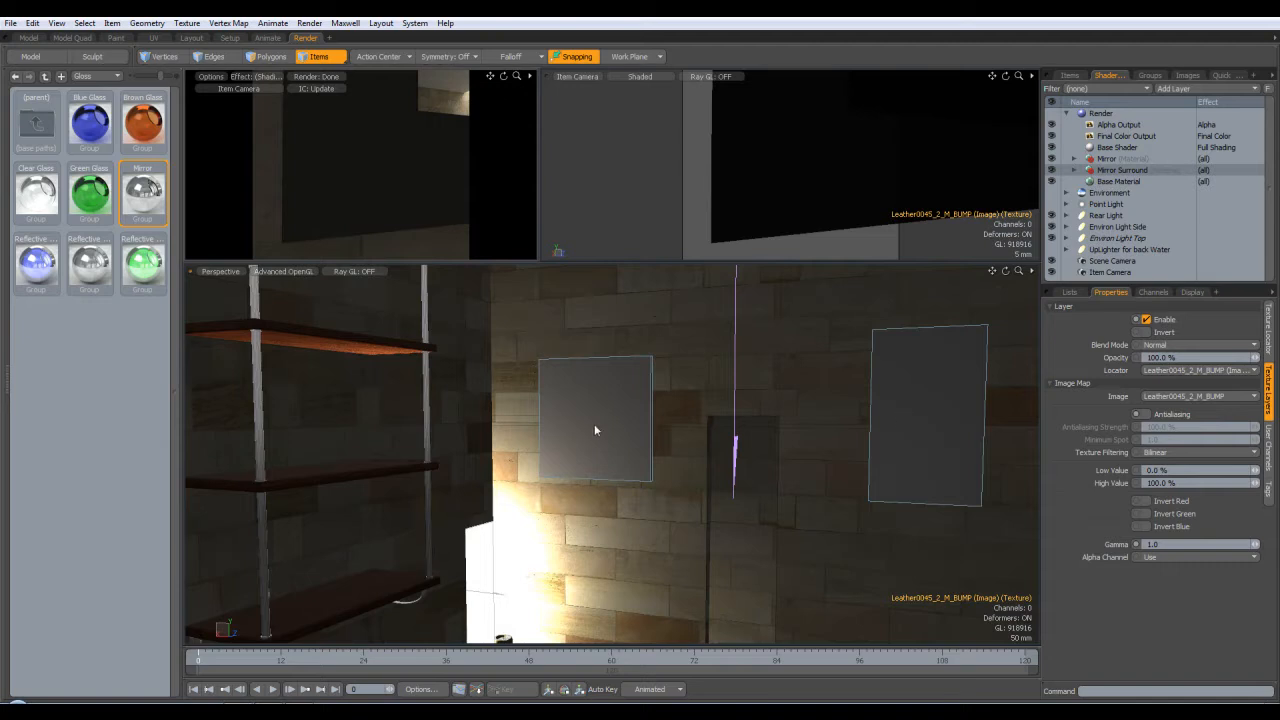
{"action": "left_click", "coordinate": [586, 428]}
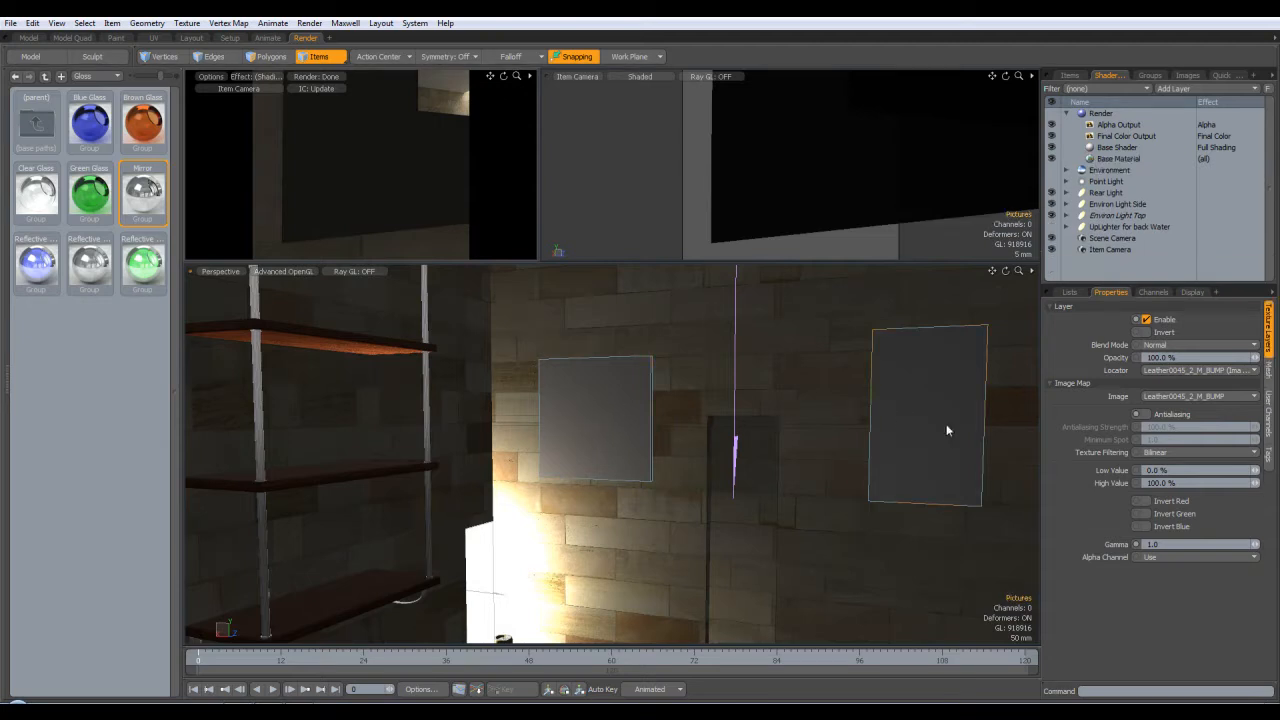
{"action": "left_click", "coordinate": [267, 57]}
{"action": "double_click", "coordinate": [616, 446]}
{"action": "left_click_drag", "start_coordinate": [735, 384], "coordinate": [714, 400], "text": "alt"}
{"action": "key", "text": "m"}
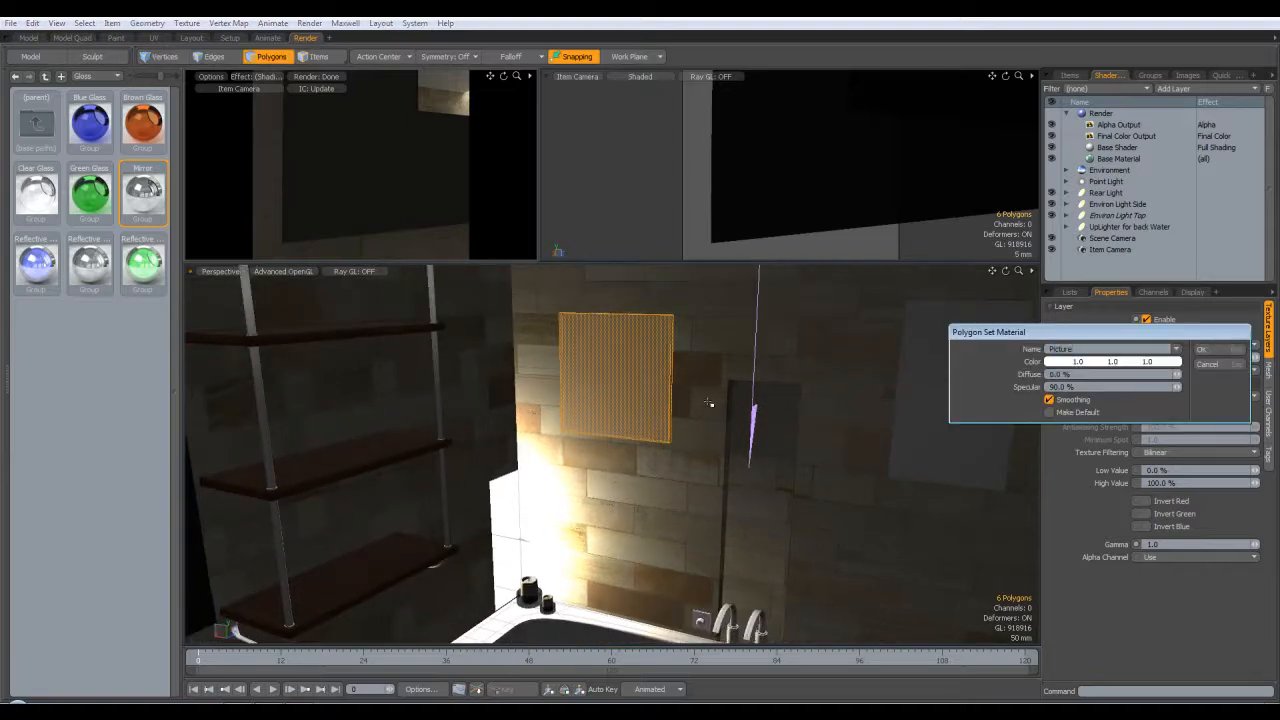
{"action": "key", "text": "Return"}
Assign a new material named Picture2 to all polygons of the right wall picture.
{"action": "double_click", "coordinate": [972, 387]}
{"action": "type", "text": "m"}
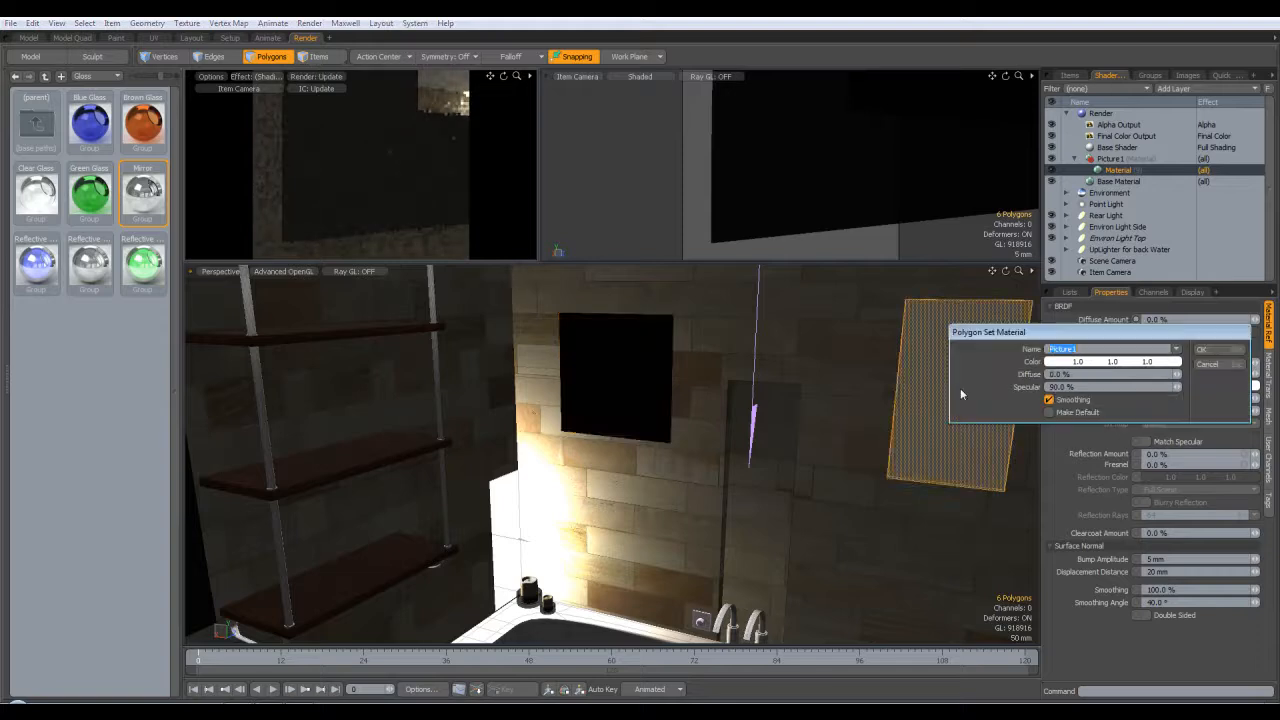
{"action": "type", "text": "Picture2"}
{"action": "key", "text": "Return"}
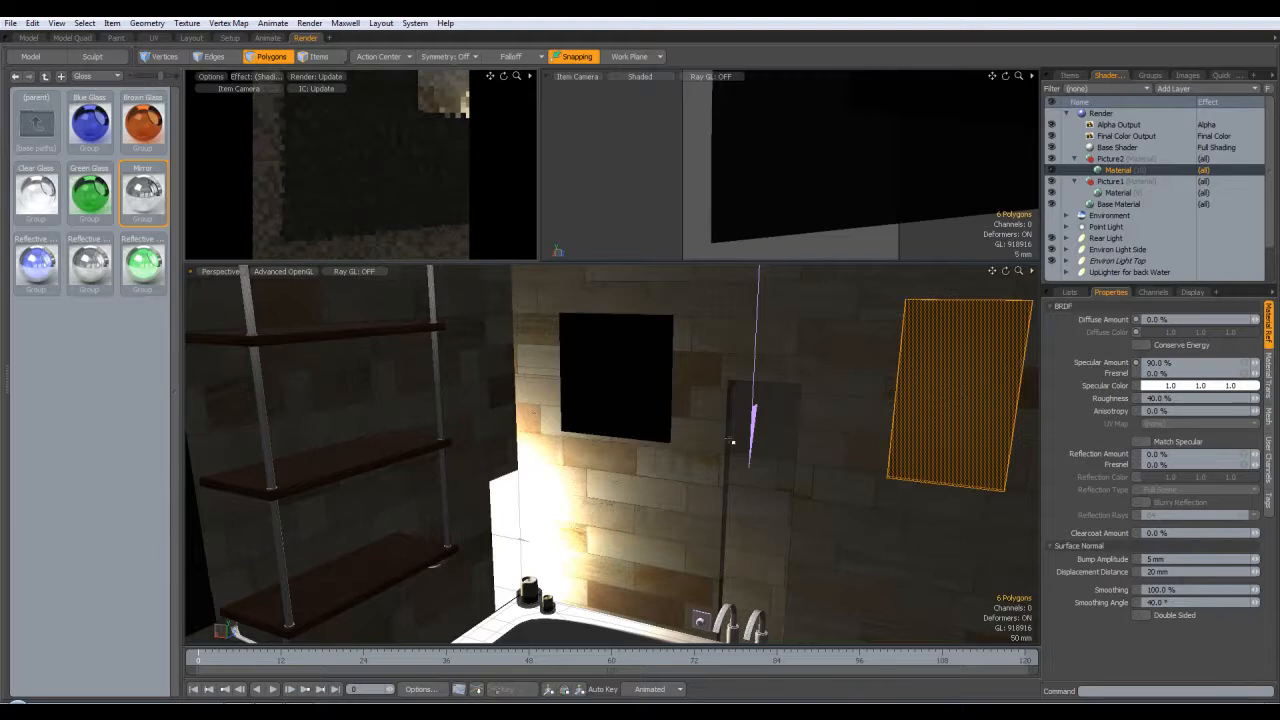
Set the Picture2 material's diffuse amount to 80%.
{"action": "left_click", "coordinate": [634, 386]}
{"action": "left_click_drag", "start_coordinate": [677, 400], "coordinate": [806, 397], "text": "alt"}
{"action": "key", "text": "shift+a"}
{"action": "type", "text": "80"}
{"action": "key", "text": "Return"}
{"action": "left_click_drag", "start_coordinate": [895, 400], "coordinate": [453, 400], "text": "alt"}
{"action": "left_click", "coordinate": [812, 413]}
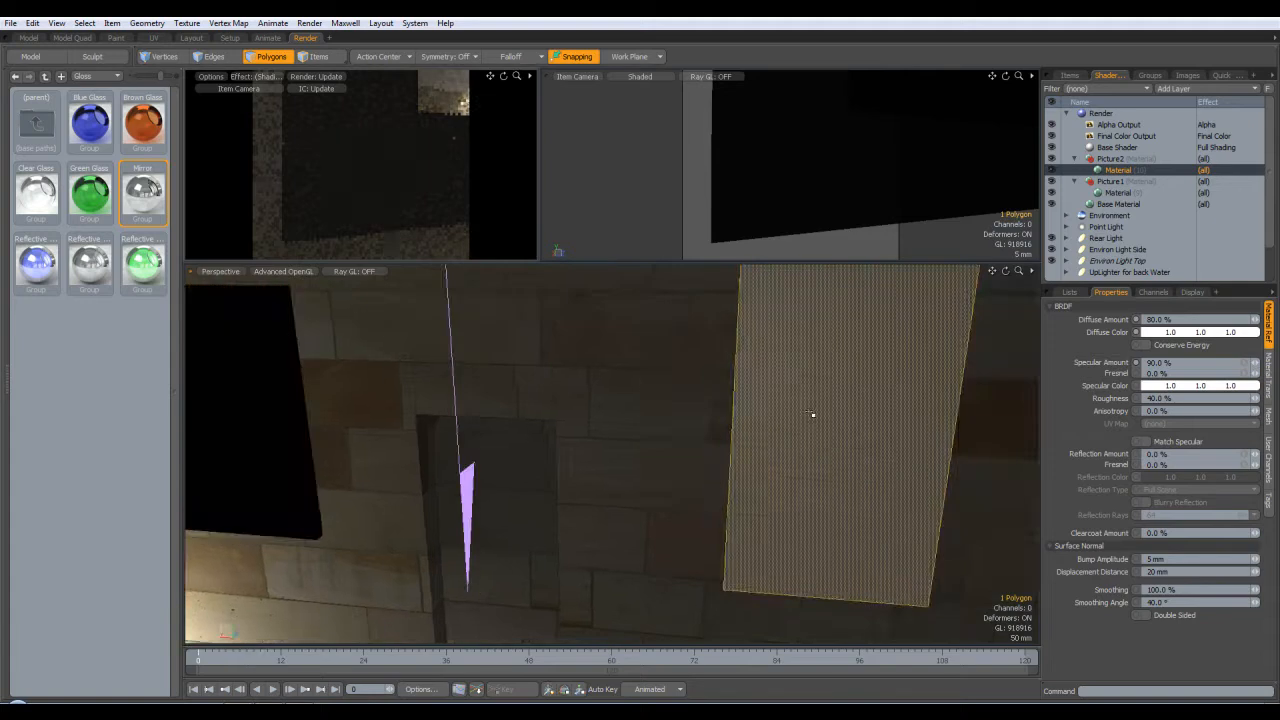
{"action": "left_click_drag", "start_coordinate": [756, 487], "coordinate": [580, 474], "text": "alt"}
Select the whole left wall picture and frame it in the item camera view.
{"action": "double_click", "coordinate": [405, 400]}
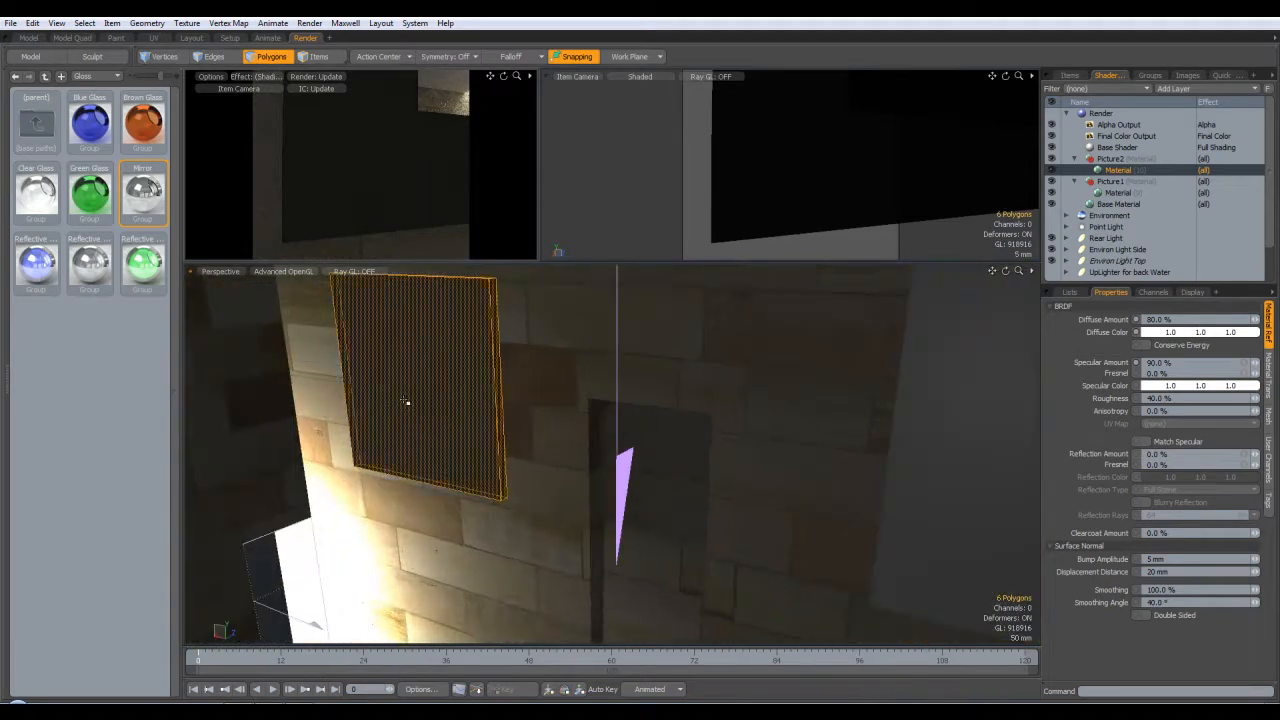
{"action": "left_click_drag", "start_coordinate": [671, 445], "coordinate": [445, 377], "text": "alt"}
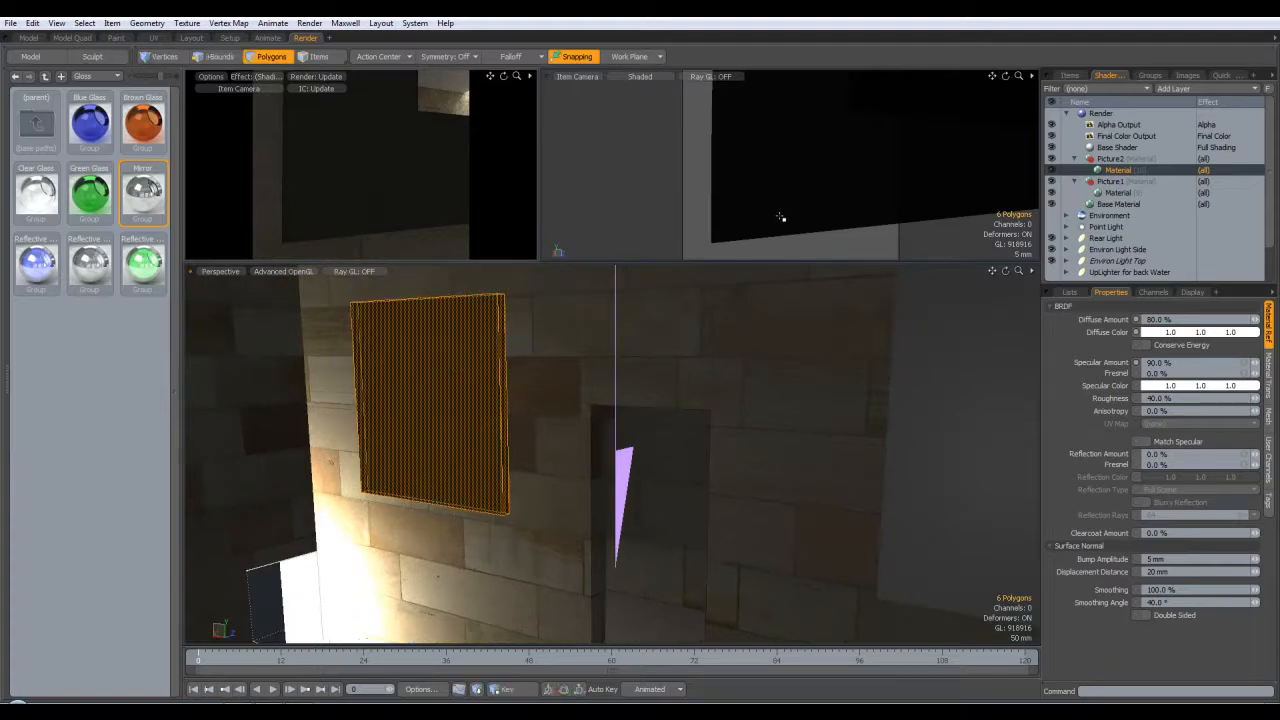
{"action": "key", "text": "shift+a"}
{"action": "left_click_drag", "start_coordinate": [790, 220], "coordinate": [936, 207], "text": "alt"}
{"action": "mouse_move", "coordinate": [794, 197]}
{"action": "left_mouse_down", "text": "ctrl+alt"}
{"action": "mouse_move", "coordinate": [828, 203]}
{"action": "mouse_move", "coordinate": [780, 206]}
{"action": "mouse_move", "coordinate": [790, 195]}
{"action": "left_mouse_up", "text": "ctrl+alt"}
{"action": "scroll", "coordinate": [794, 203], "scroll_direction": "up", "scroll_amount": 2}
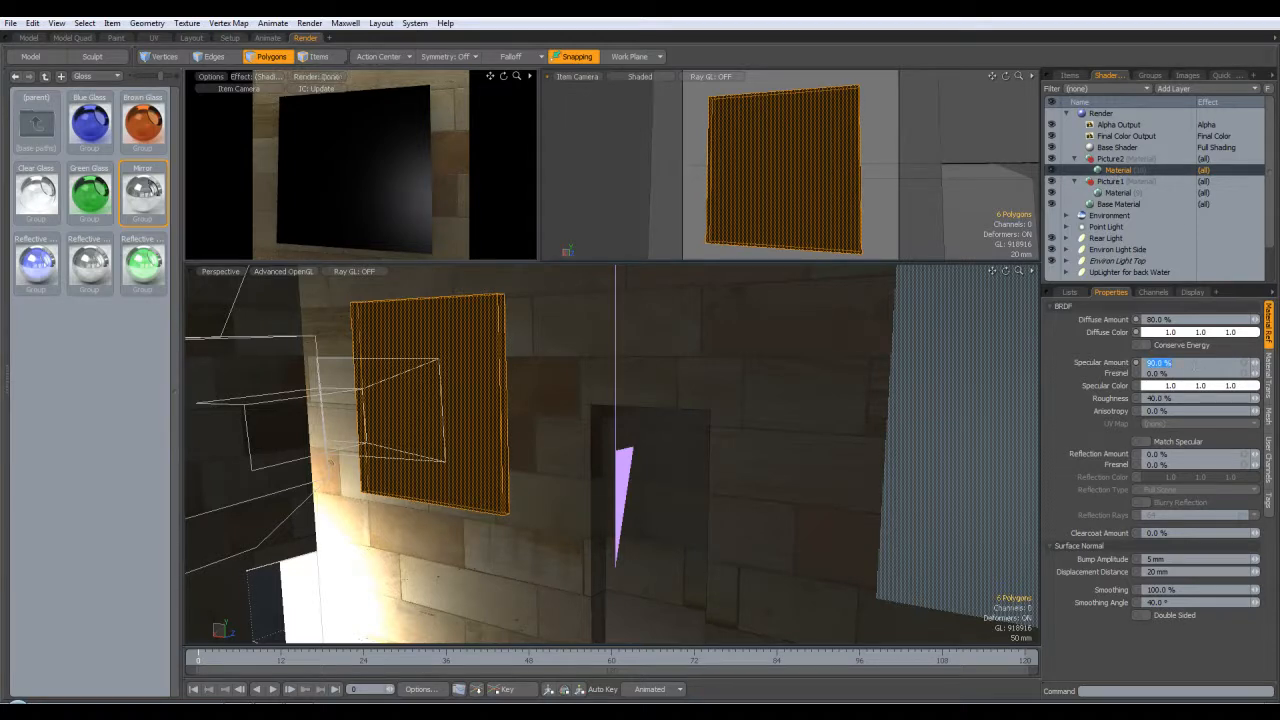
Set the Picture2 material's specular amount to 0%.
{"action": "key", "text": "Return"}
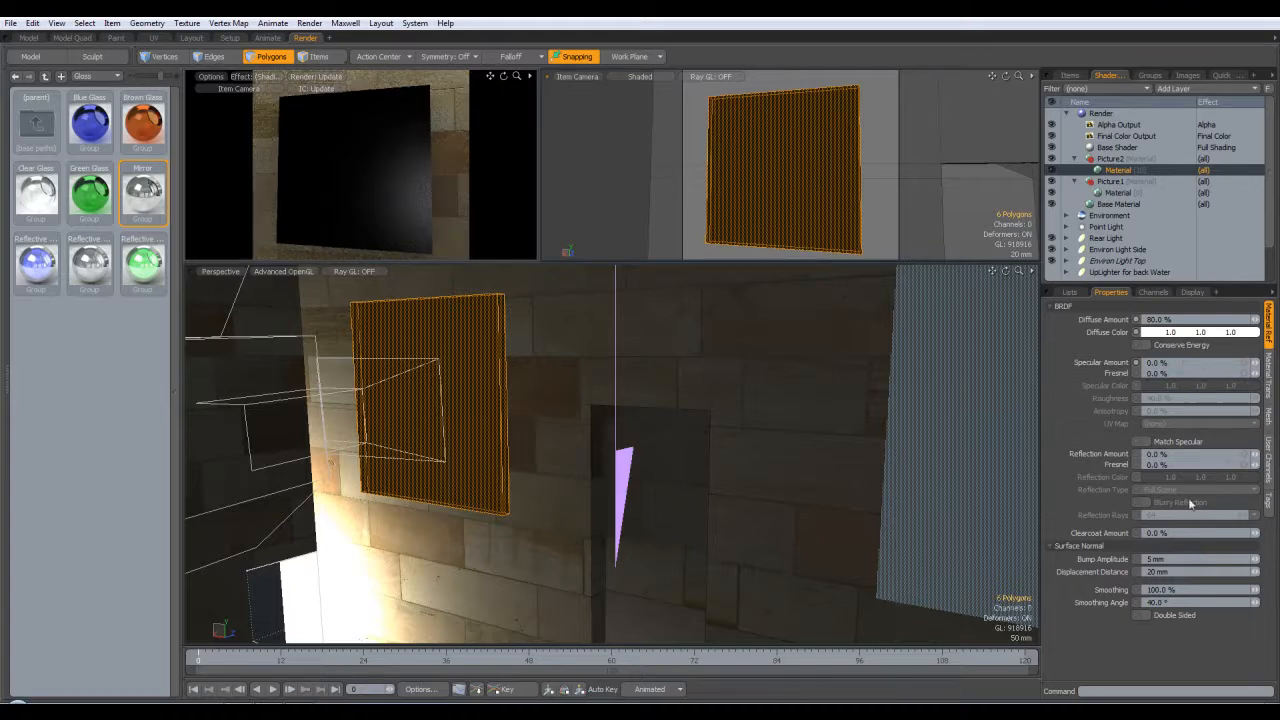
{"action": "left_click", "coordinate": [1269, 390]}
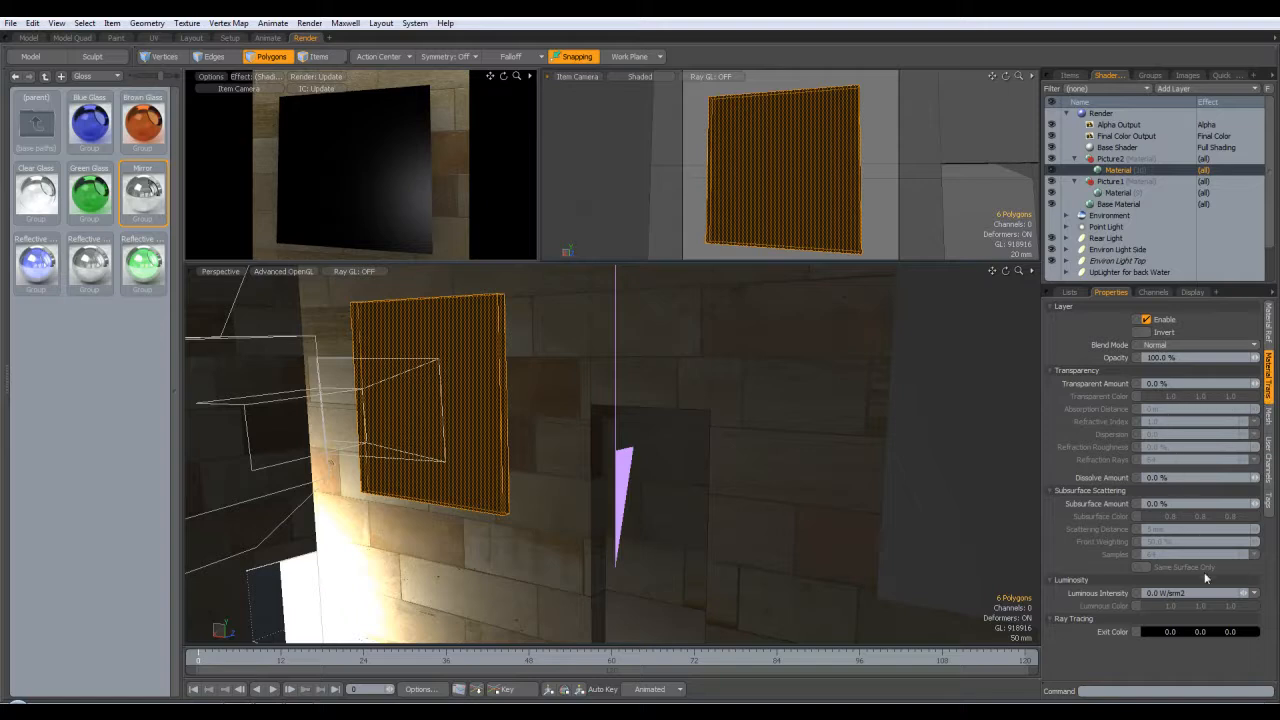
{"action": "left_click", "coordinate": [1270, 330]}
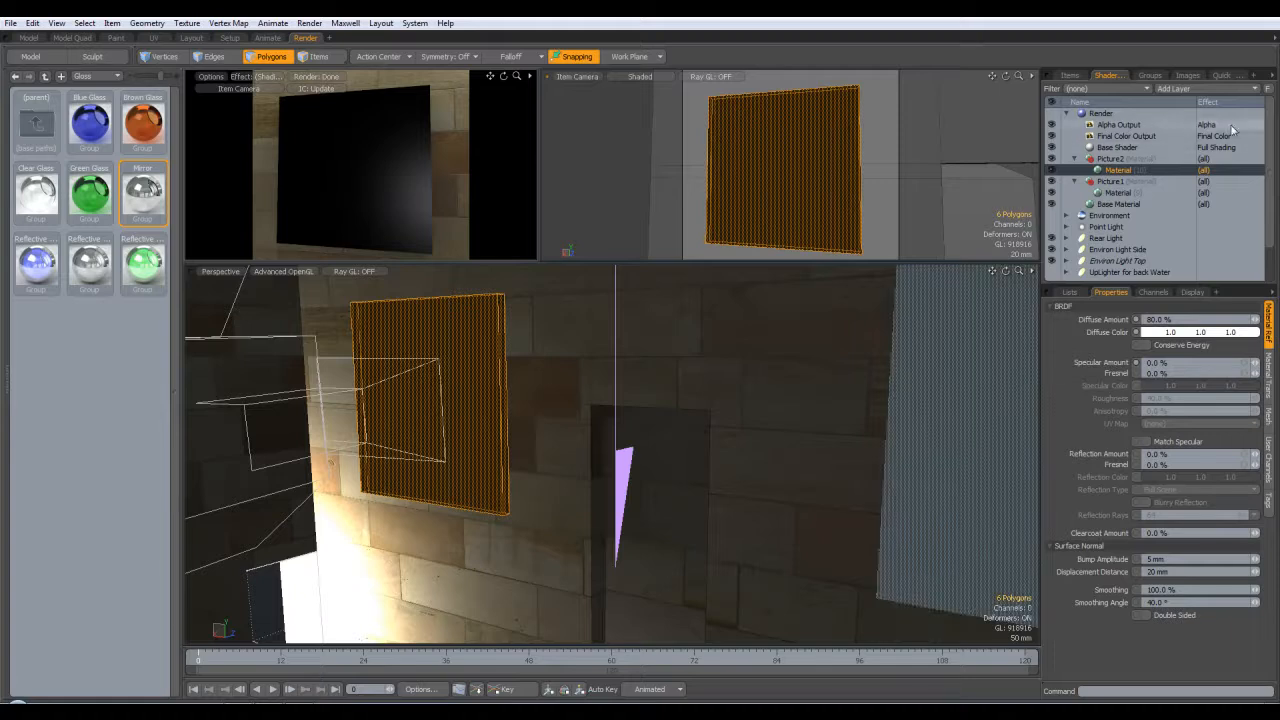
{"action": "left_click", "coordinate": [1175, 89]}
{"action": "mouse_move", "coordinate": [1155, 153]}
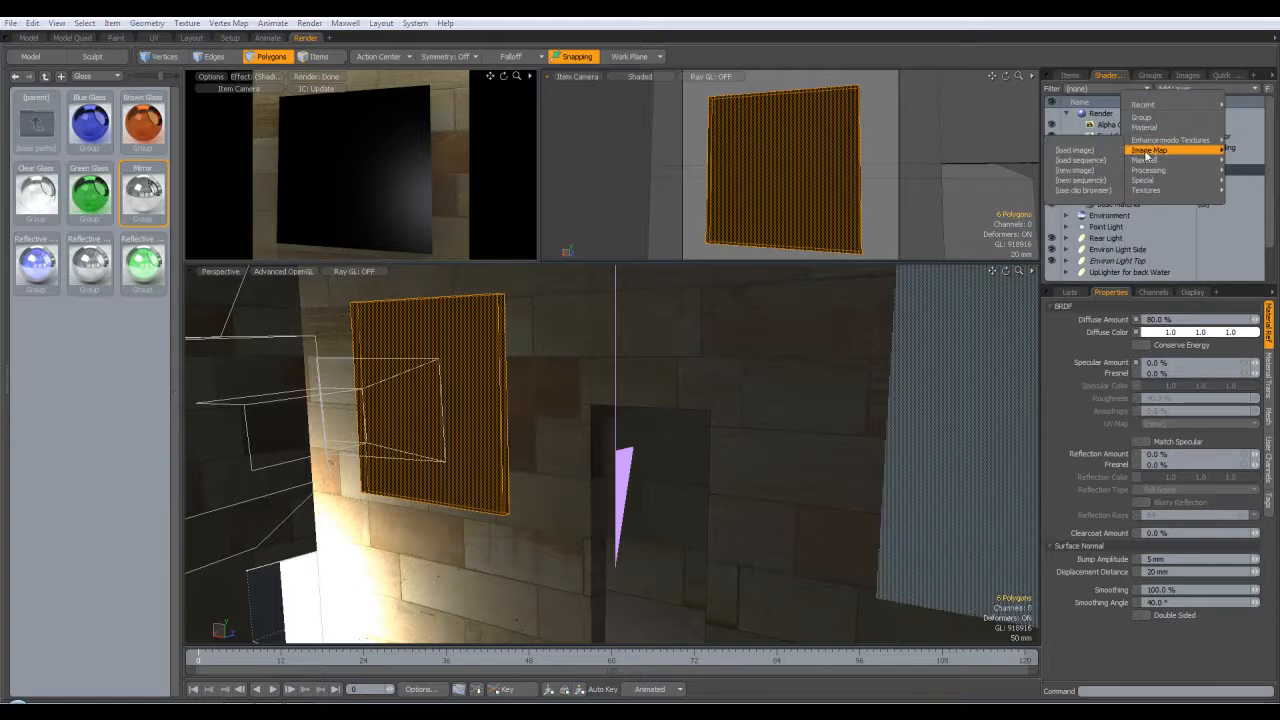
{"action": "left_click", "coordinate": [1080, 160]}
{"action": "left_click", "coordinate": [626, 467]}
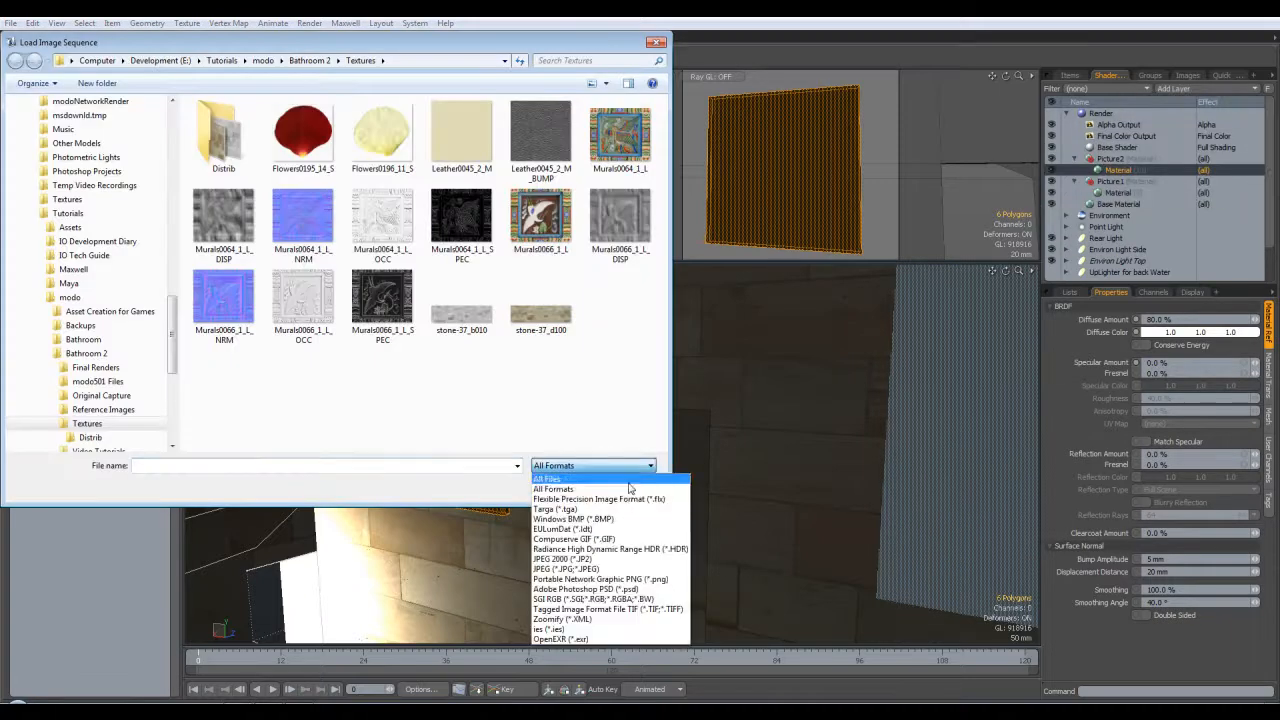
{"action": "left_click", "coordinate": [641, 421]}
{"action": "left_click", "coordinate": [638, 485]}
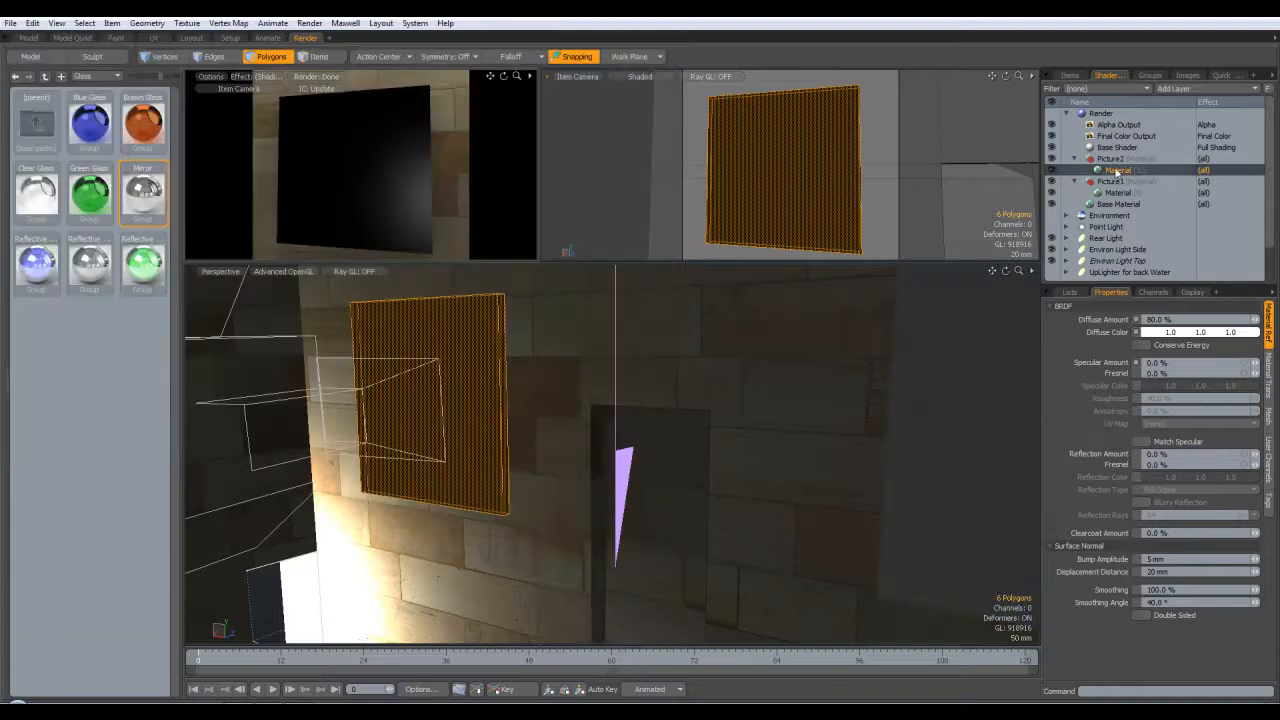
Load the Murals0066_1_L image as a texture layer in the Picture2 material group.
{"action": "left_click", "coordinate": [1175, 89]}
{"action": "mouse_move", "coordinate": [1165, 105]}
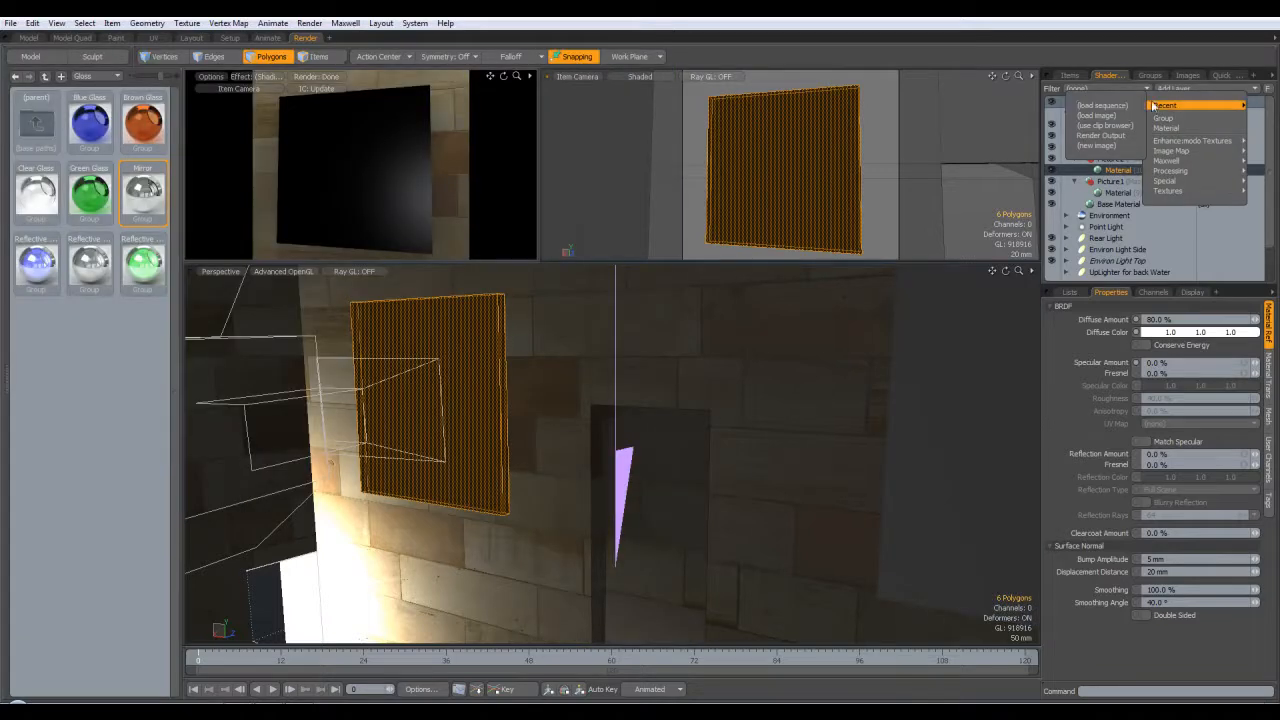
{"action": "left_click", "coordinate": [1100, 115]}
{"action": "left_click", "coordinate": [540, 250]}
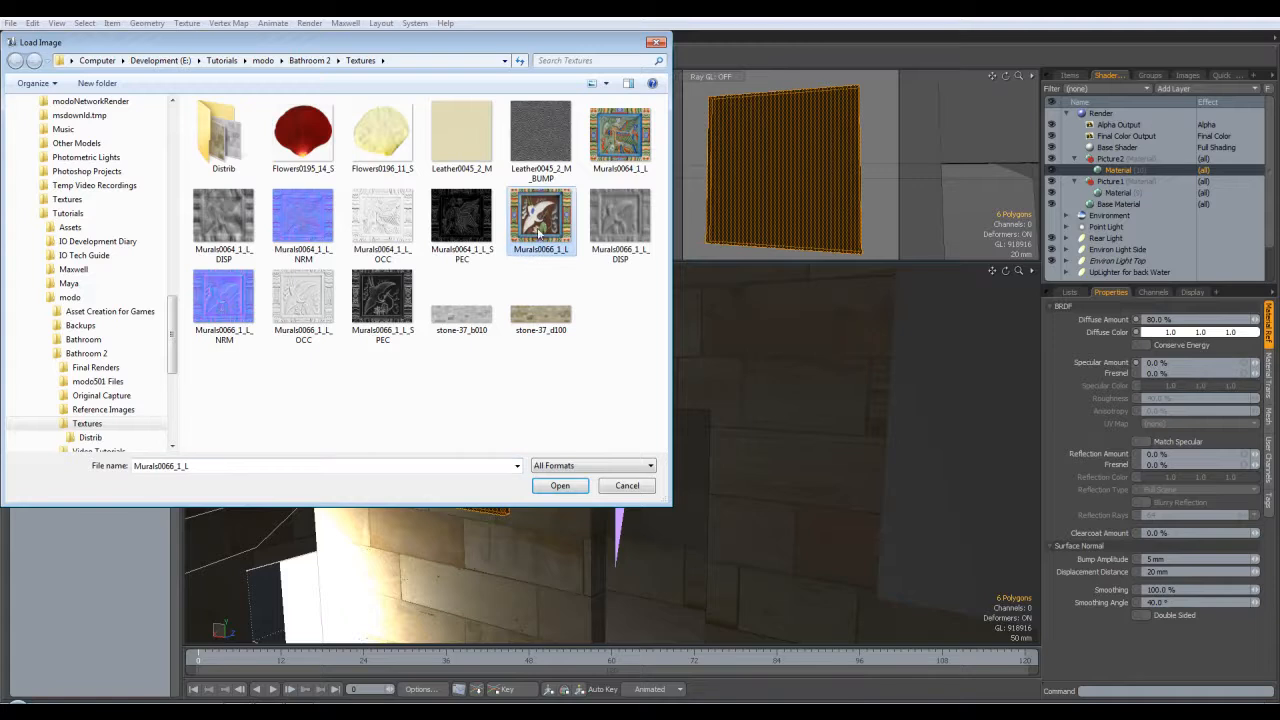
{"action": "left_click", "coordinate": [560, 486]}
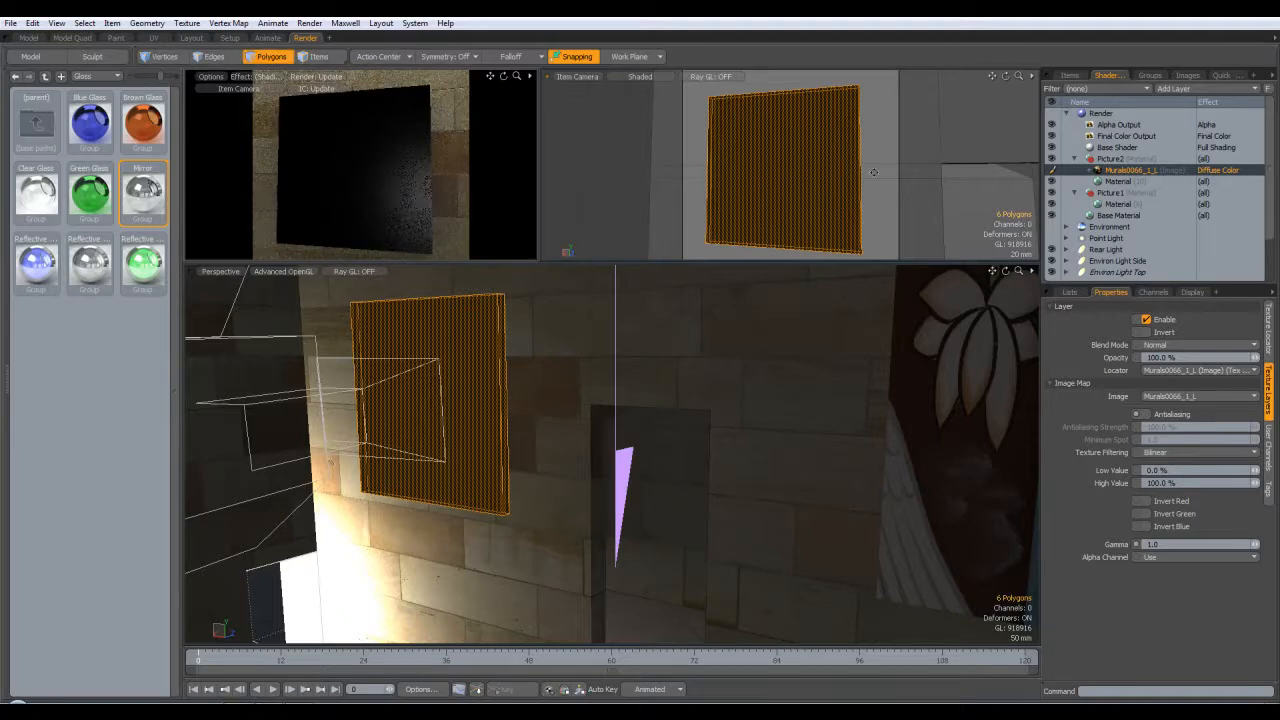
Delete the Murals0066_1_L image layer from the Picture2 material group.
{"action": "left_click_drag", "start_coordinate": [844, 292], "coordinate": [735, 372], "text": "alt"}
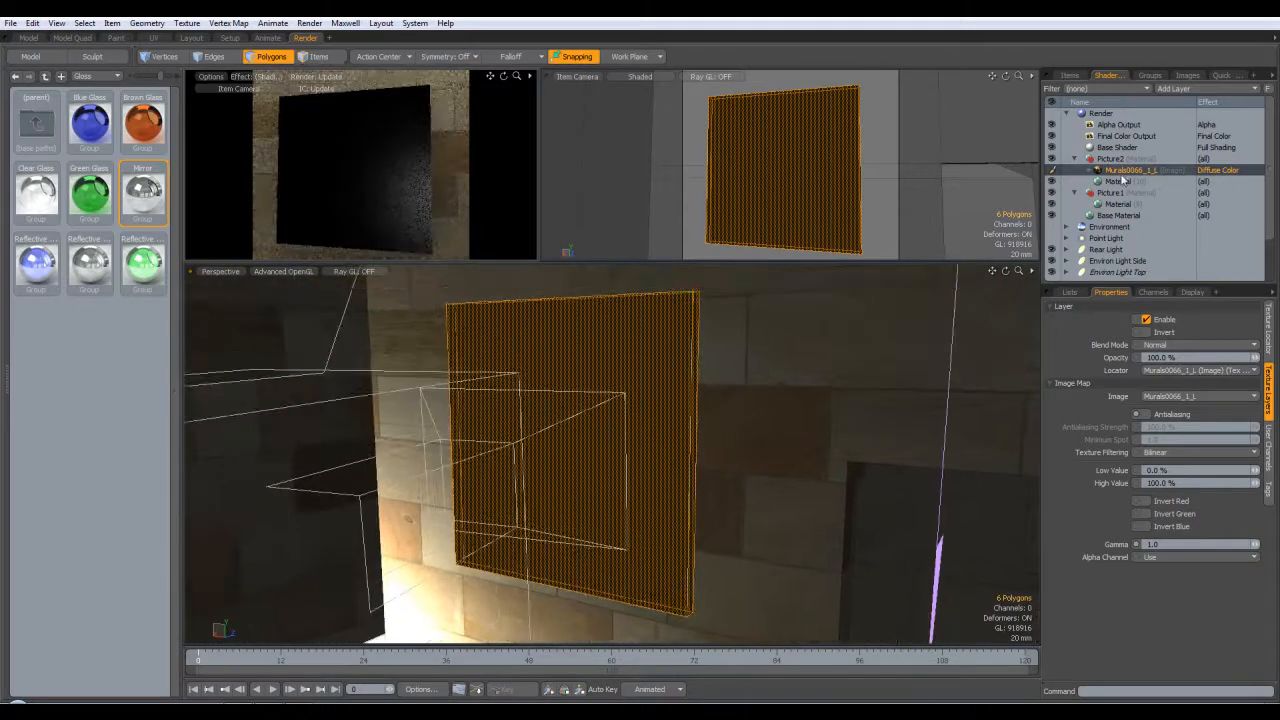
{"action": "right_click", "coordinate": [1127, 172]}
{"action": "left_click", "coordinate": [1105, 236]}
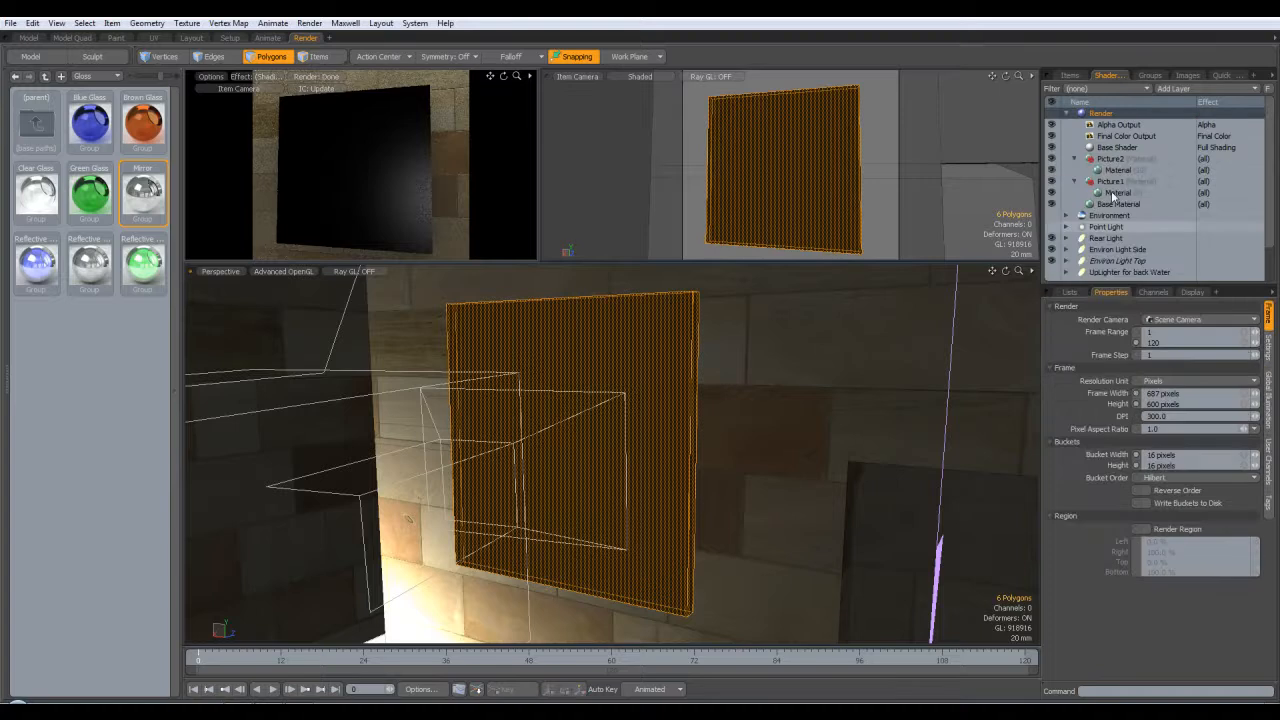
{"action": "left_click", "coordinate": [1115, 193]}
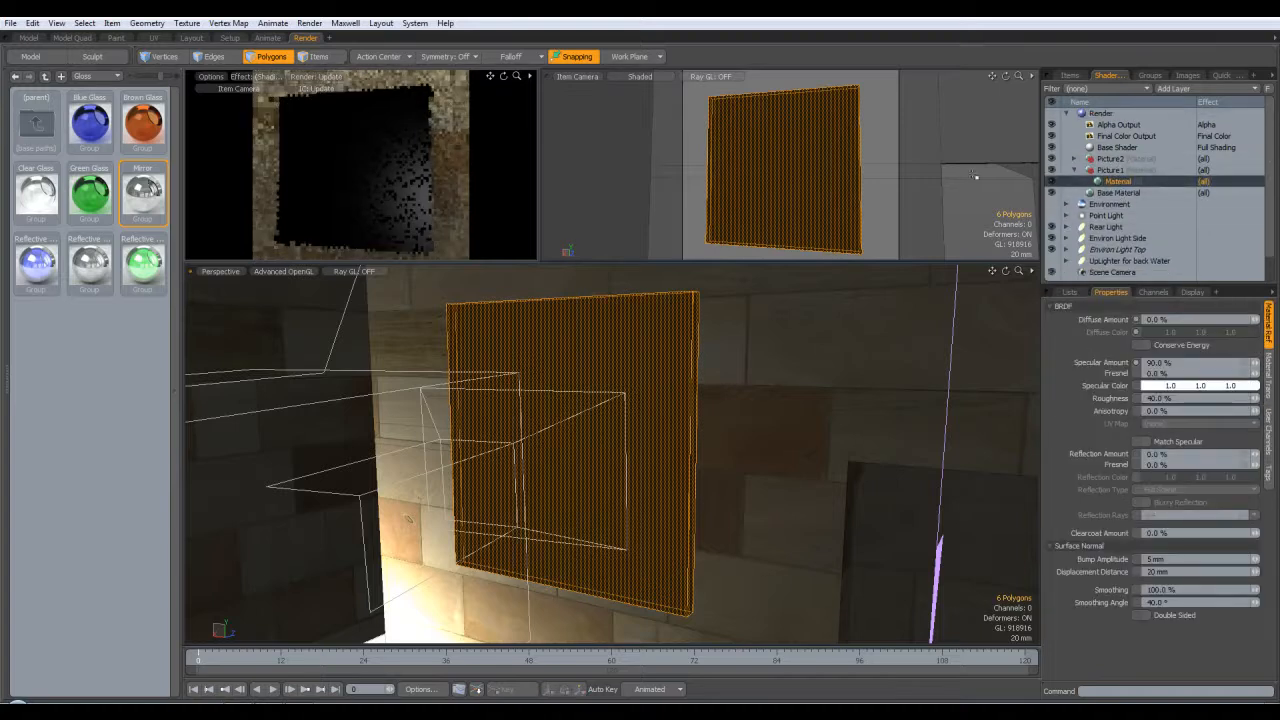
{"action": "left_click", "coordinate": [1200, 88]}
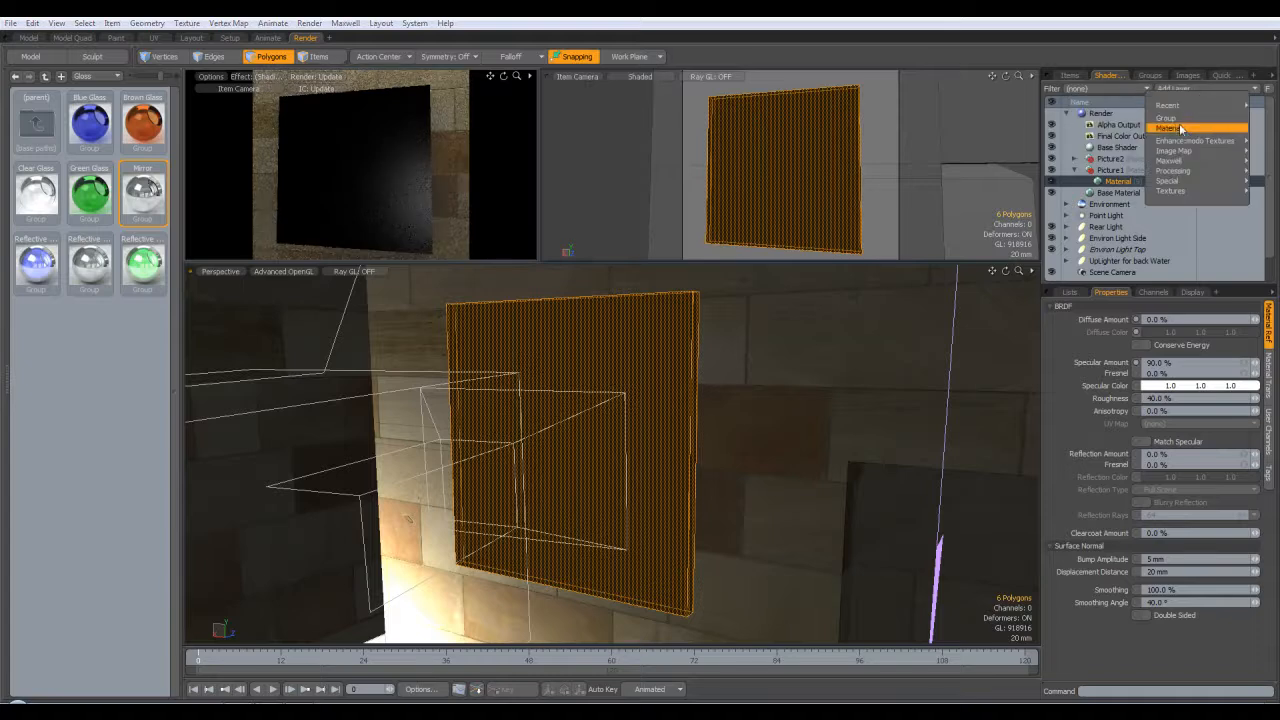
{"action": "left_click", "coordinate": [1174, 128]}
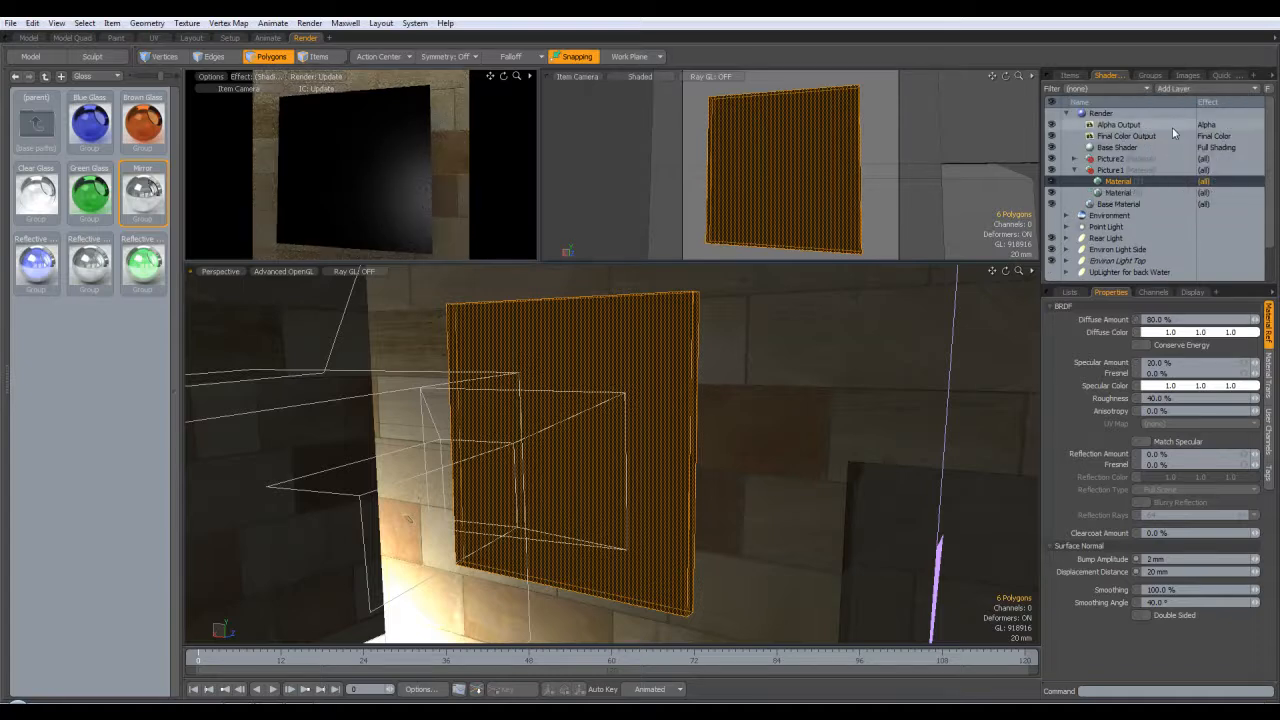
{"action": "right_click", "coordinate": [1117, 183]}
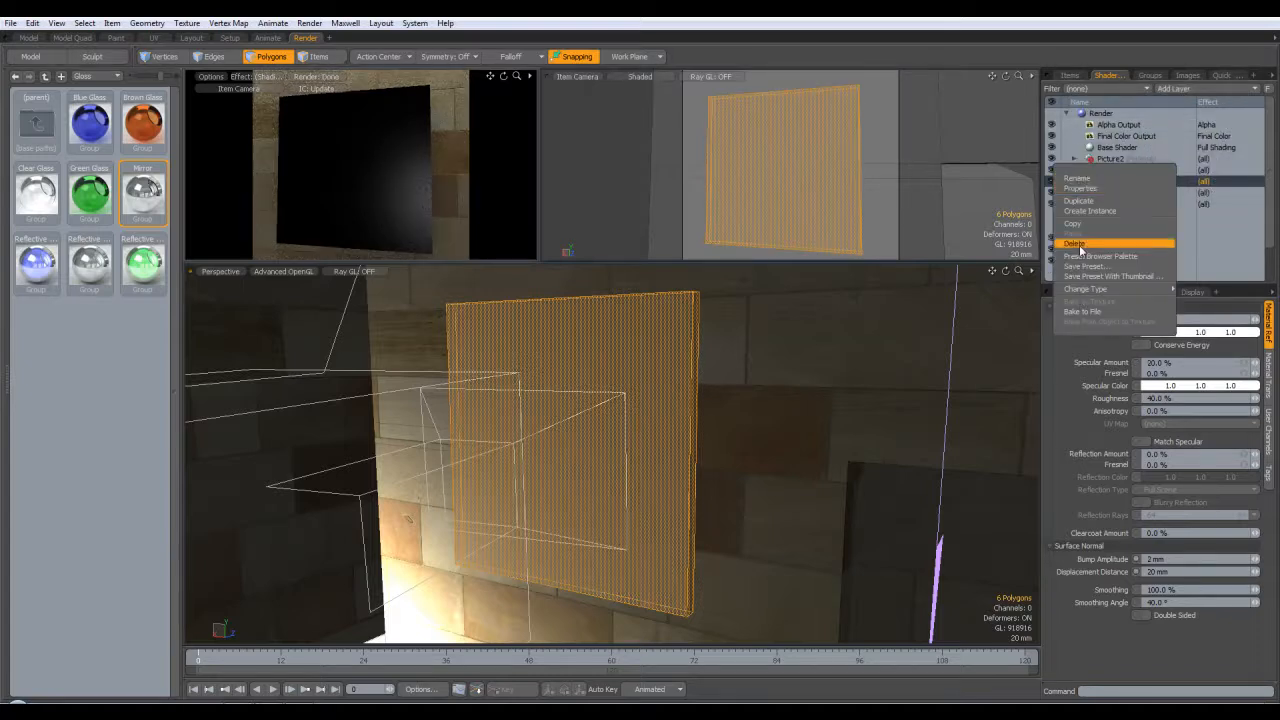
{"action": "left_click", "coordinate": [1078, 245]}
Load the Murals0066_1_L image as a texture layer above the material in the Picture1 group.
{"action": "left_click", "coordinate": [1118, 181]}
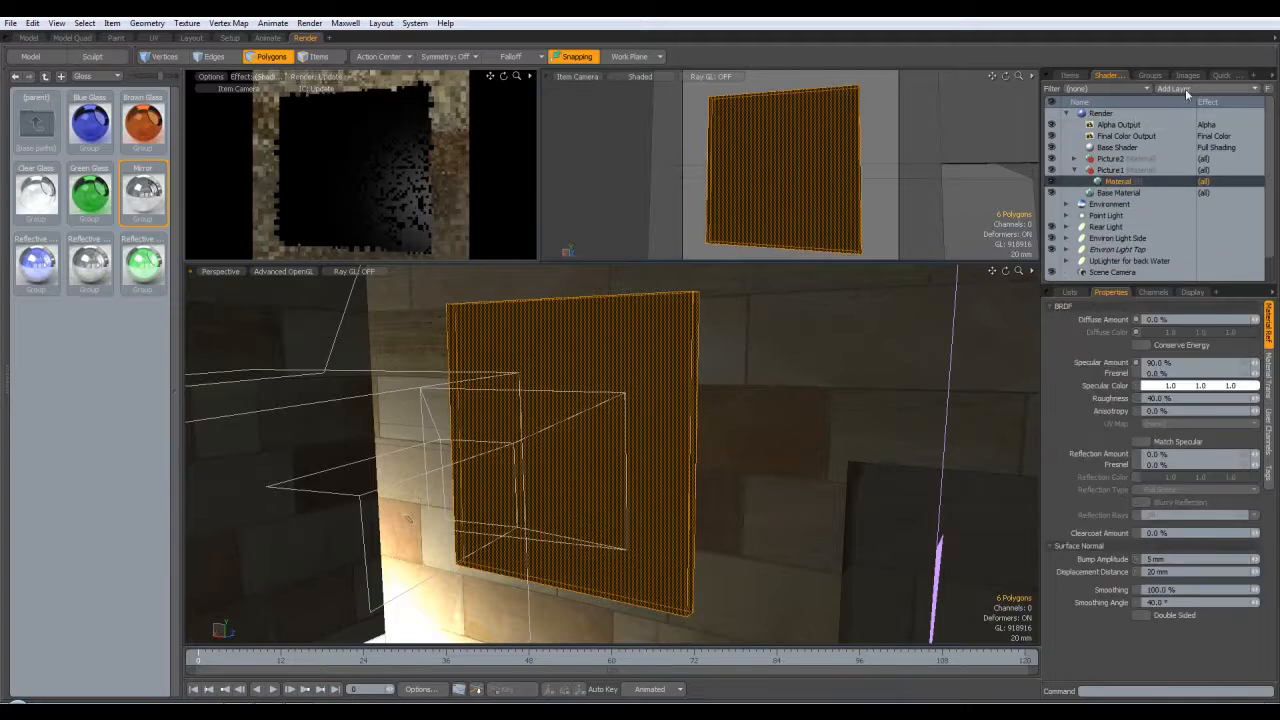
{"action": "left_click", "coordinate": [1185, 89]}
{"action": "mouse_move", "coordinate": [1166, 150]}
{"action": "left_click", "coordinate": [1092, 152]}
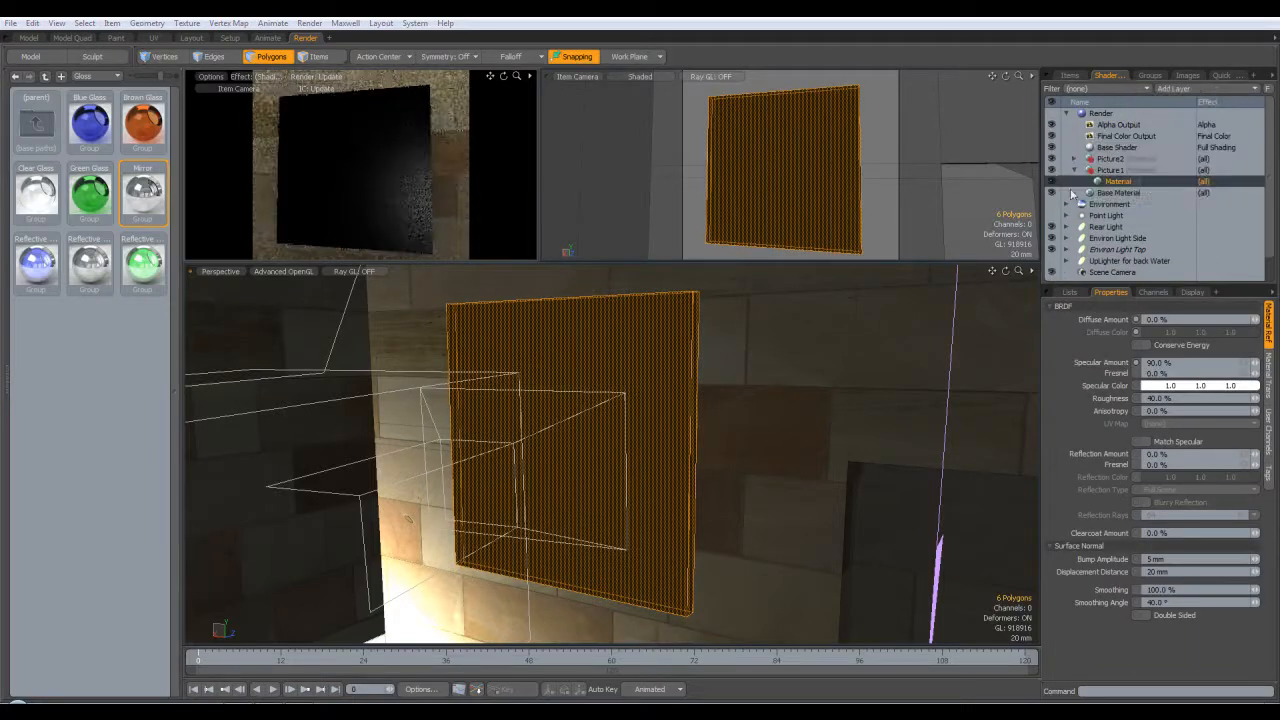
{"action": "left_click", "coordinate": [540, 218]}
{"action": "left_click", "coordinate": [560, 486]}
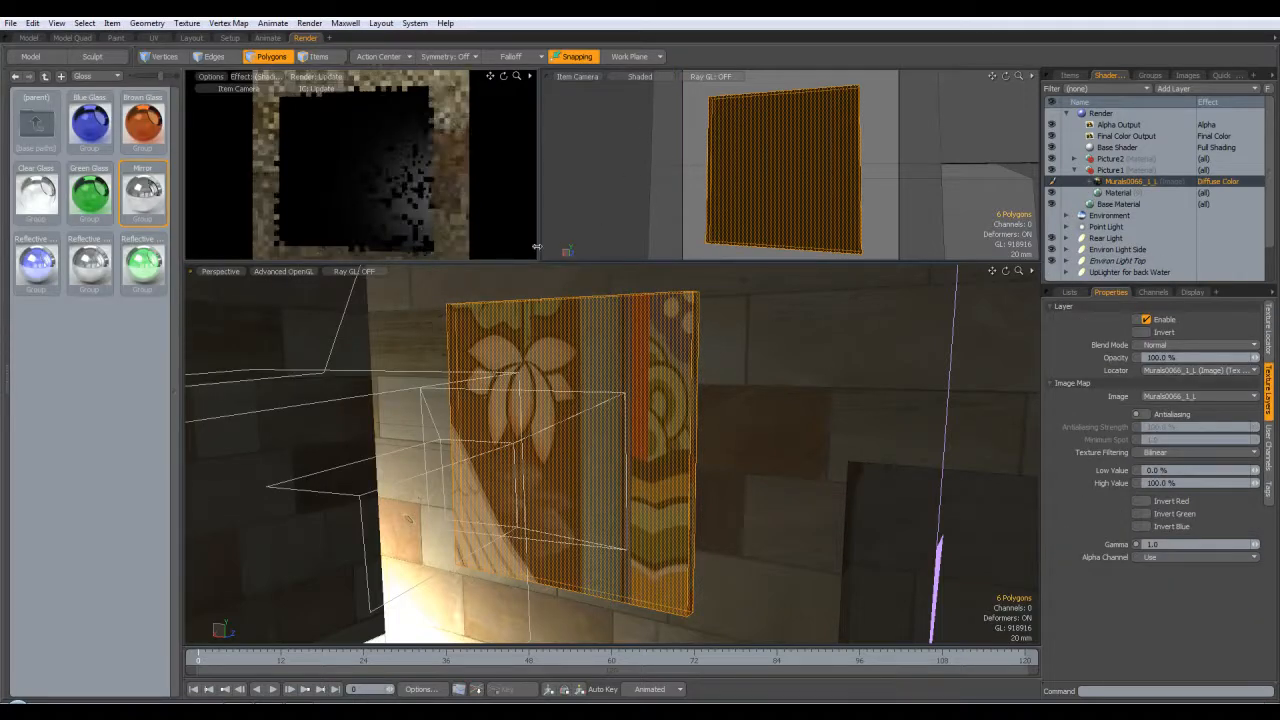
Set the Murals0066_1_L texture's projection type to Cubic and auto-size it to the selected picture polygons.
{"action": "left_click", "coordinate": [882, 186]}
{"action": "double_click", "coordinate": [661, 381]}
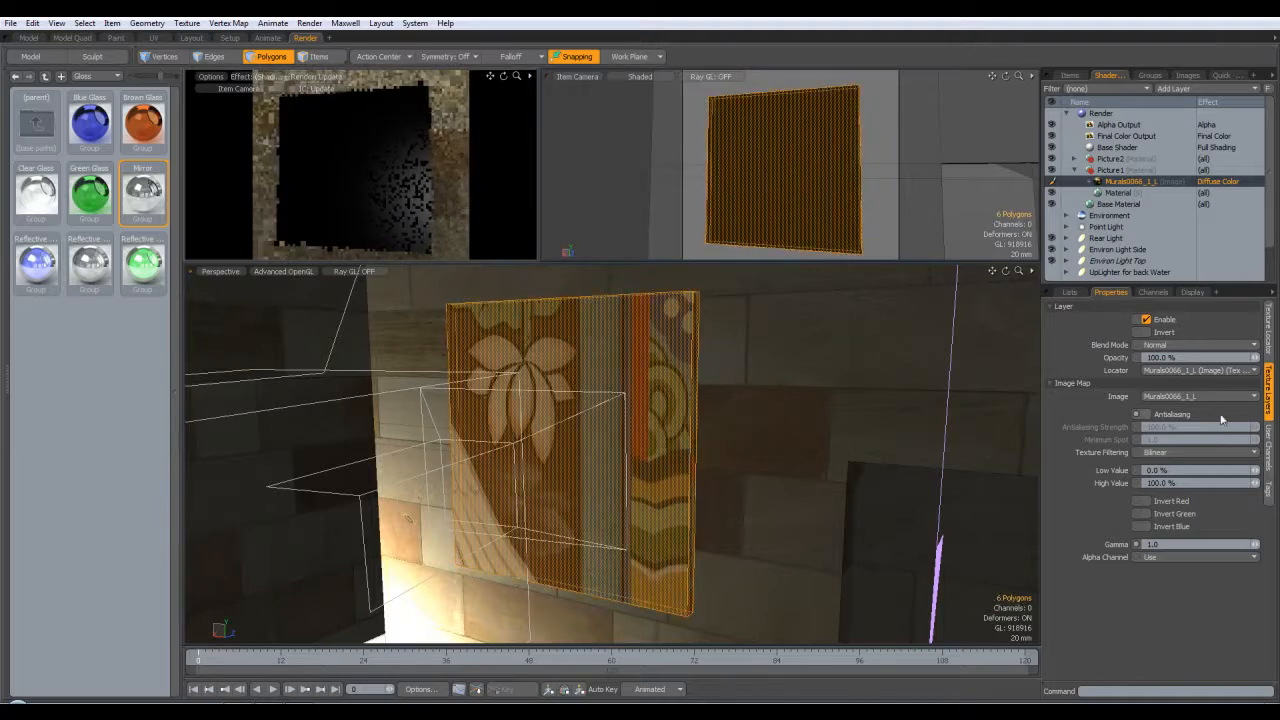
{"action": "left_click", "coordinate": [1271, 350]}
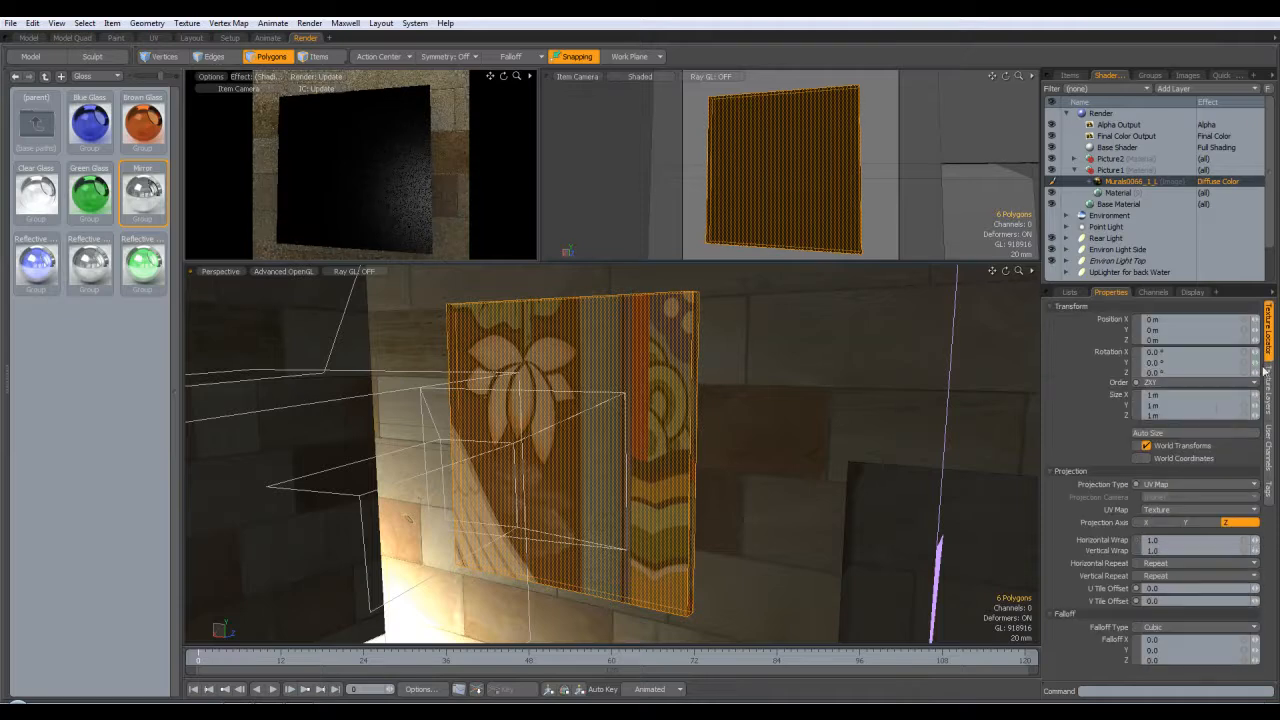
{"action": "left_click", "coordinate": [1166, 486]}
{"action": "left_click", "coordinate": [1161, 466]}
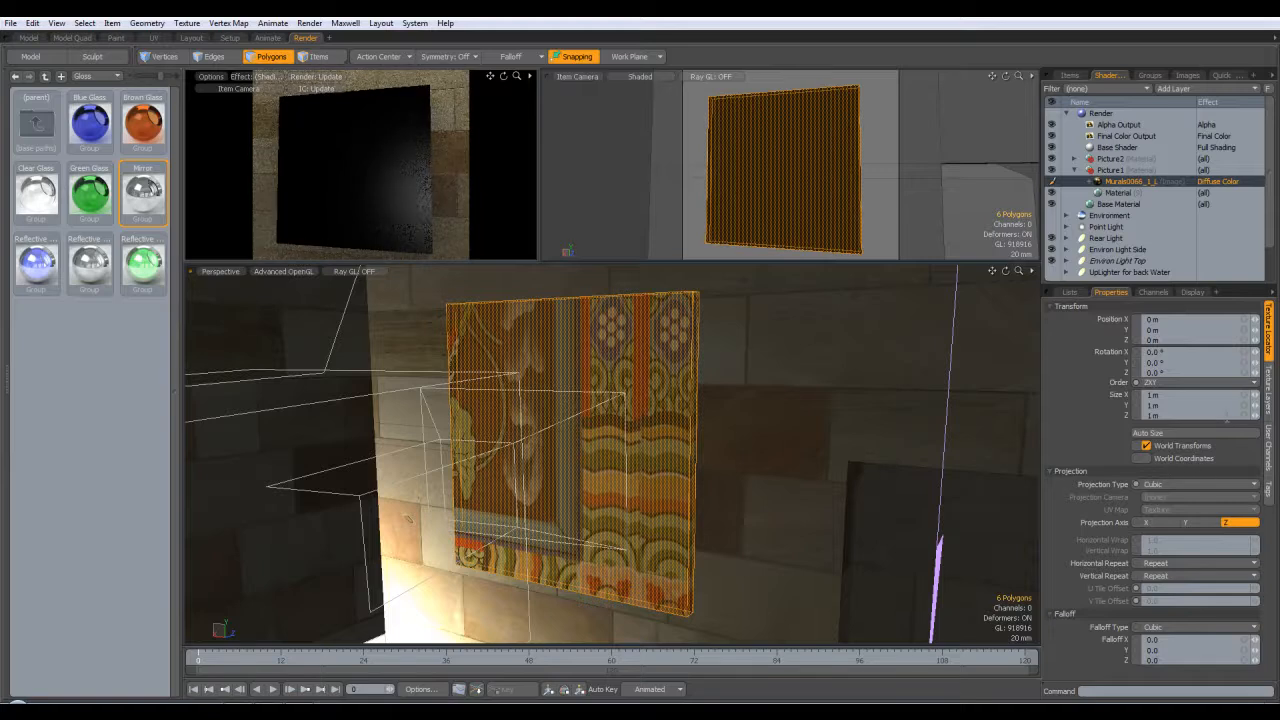
{"action": "left_click", "coordinate": [1158, 434]}
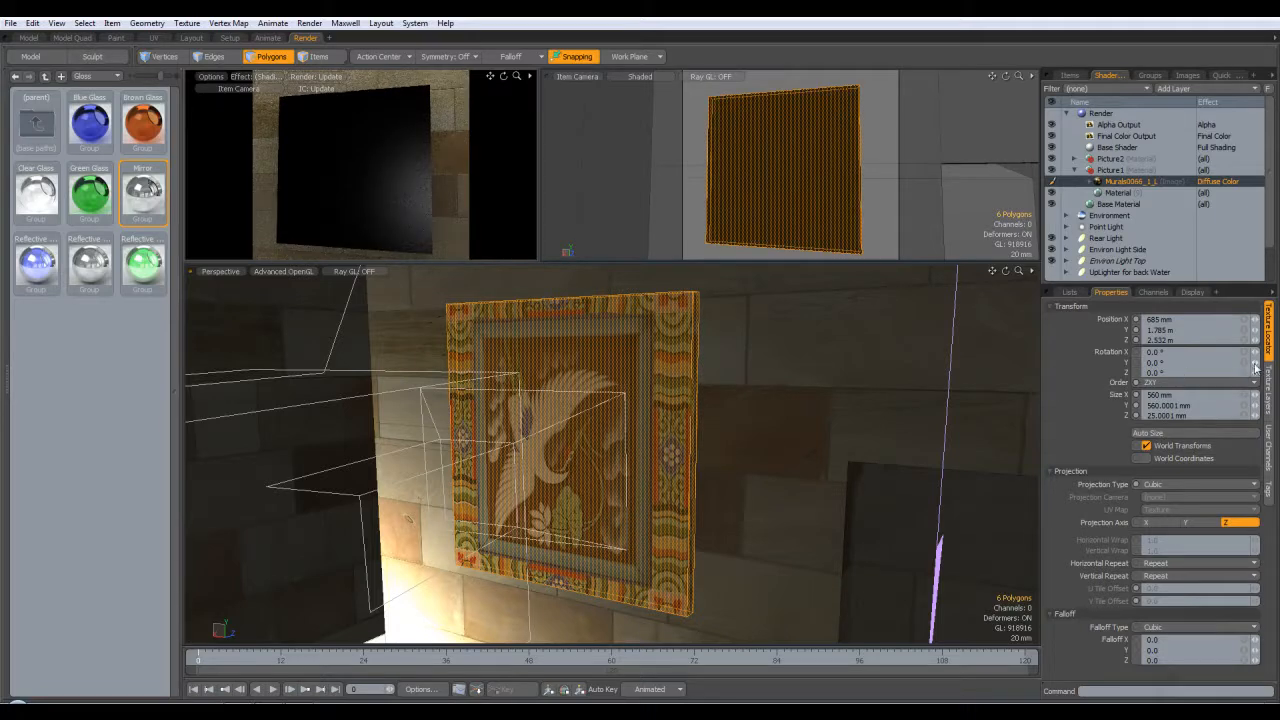
Try small rotations of the mural texture about its X, Y and Z axes.
{"action": "left_click", "coordinate": [1253, 362]}
{"action": "left_click", "coordinate": [1253, 362]}
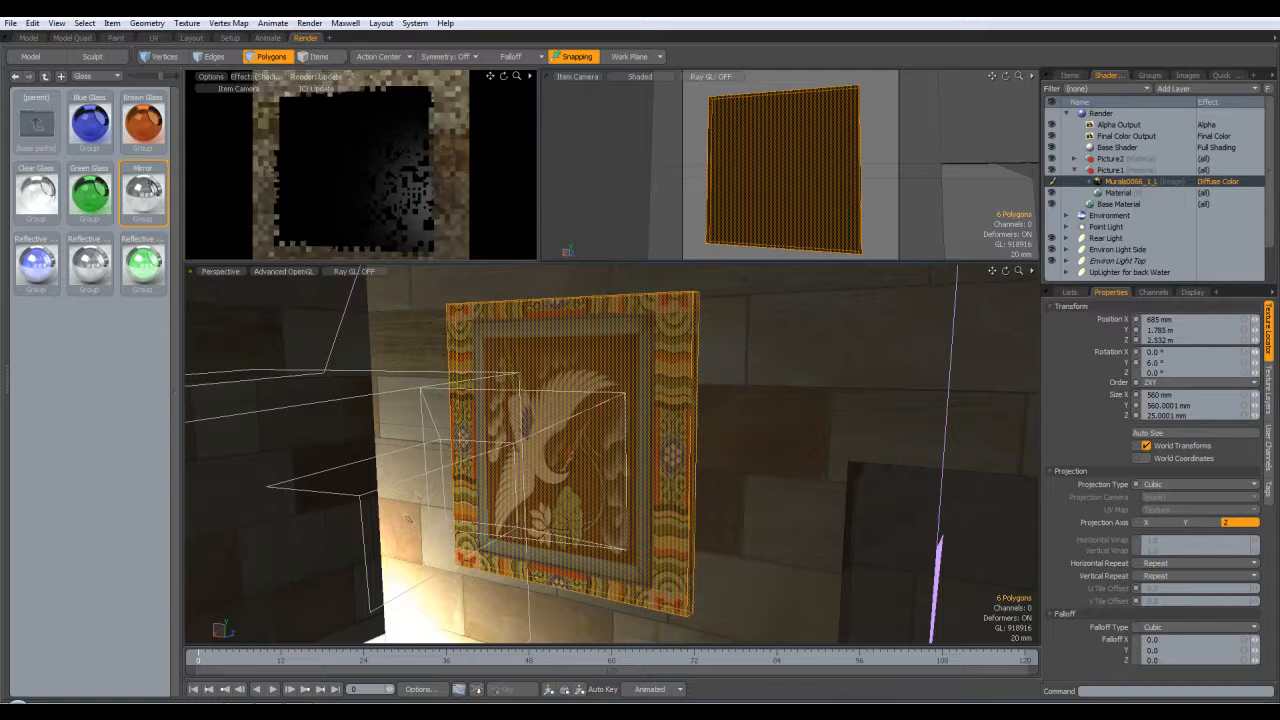
{"action": "left_click_drag", "start_coordinate": [1254, 352], "coordinate": [1244, 361]}
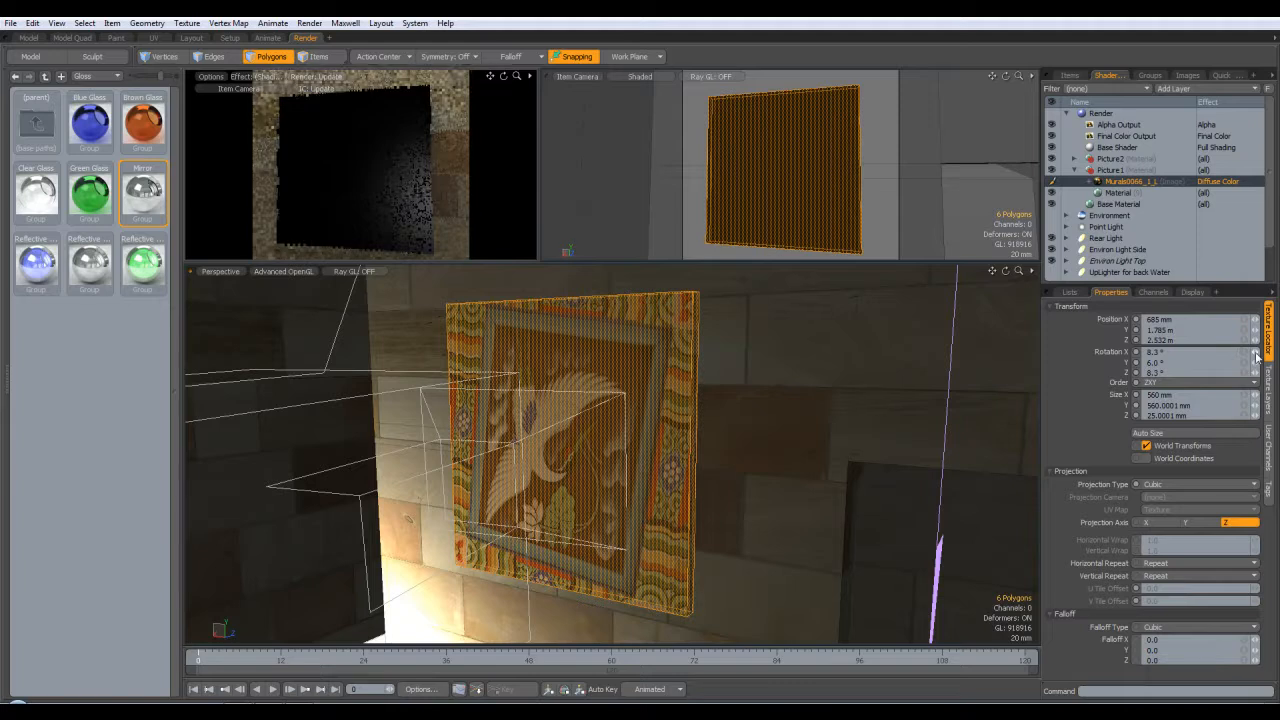
Set the mural texture's rotation to X 0°, Y 0° and Z 180°, and leave polygon selection mode for vertices.
{"action": "left_click", "coordinate": [1202, 353]}
{"action": "type", "text": "0"}
{"action": "key", "text": "Tab"}
{"action": "type", "text": "0"}
{"action": "key", "text": "Tab"}
{"action": "type", "text": "180"}
{"action": "key", "text": "Return"}
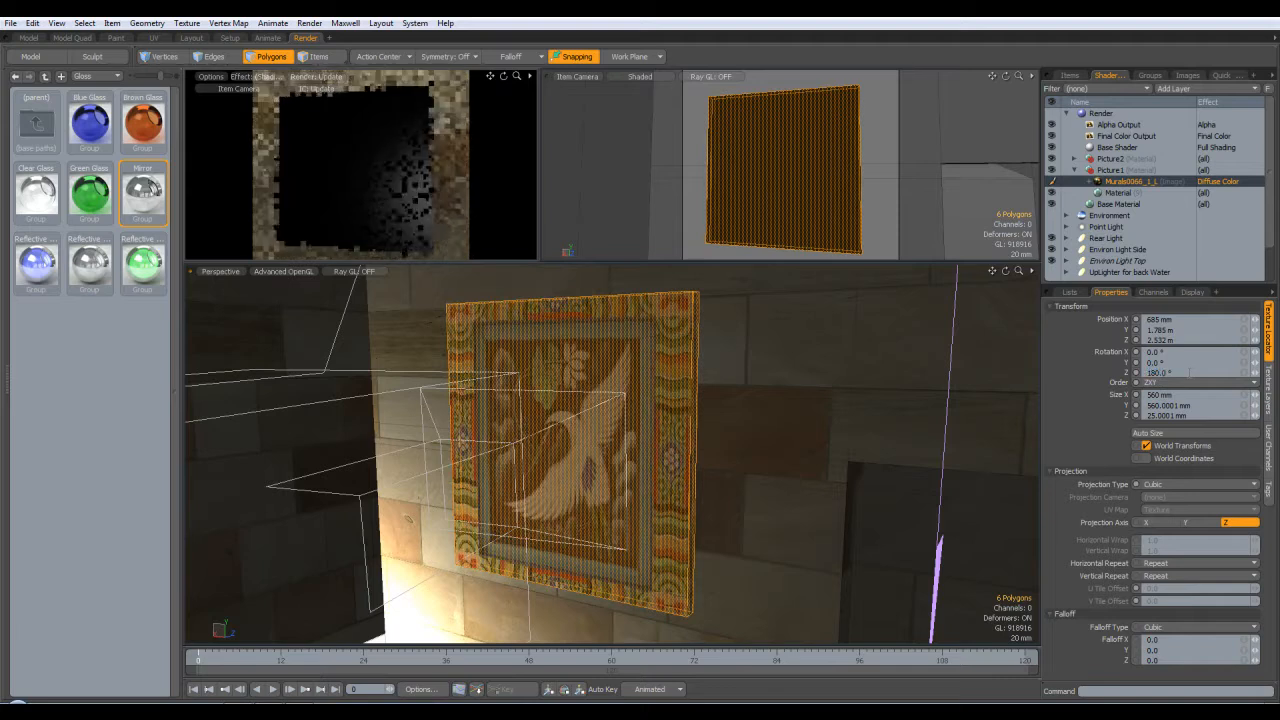
{"action": "key", "text": "1"}
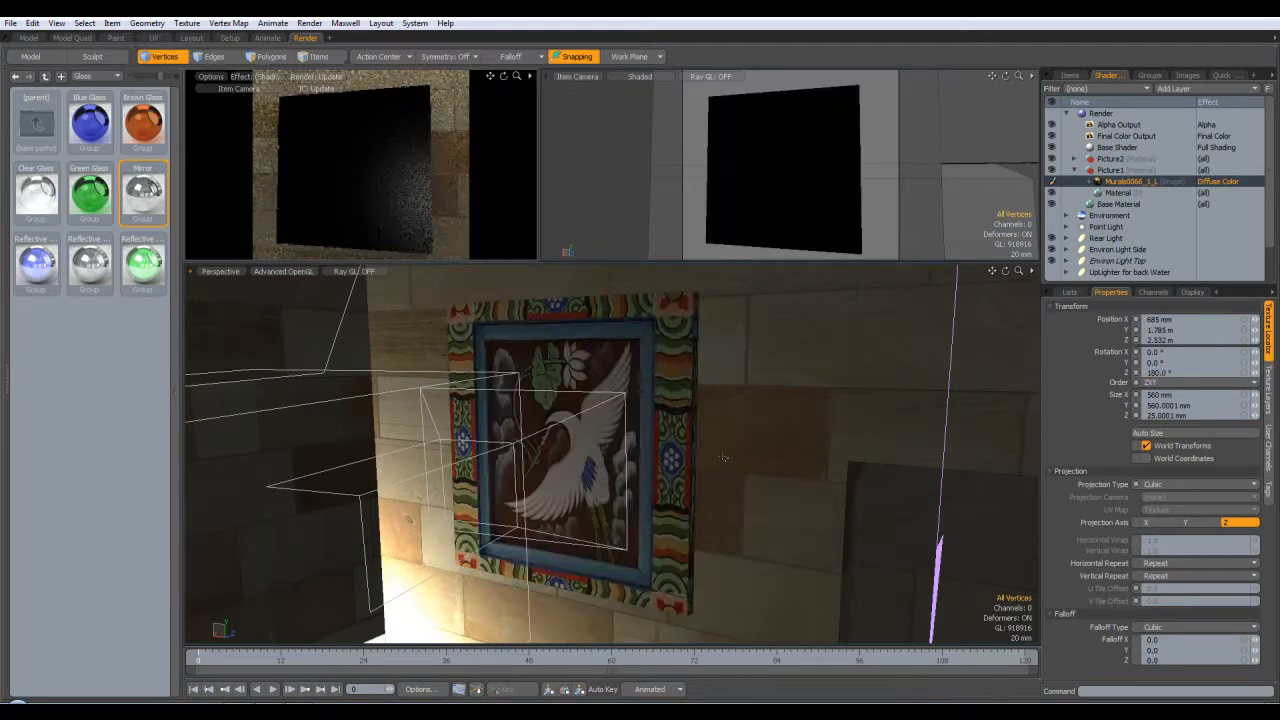
Set the Picture1 material's diffuse amount to 80% and its specular amount to 0%.
{"action": "left_click", "coordinate": [1118, 192]}
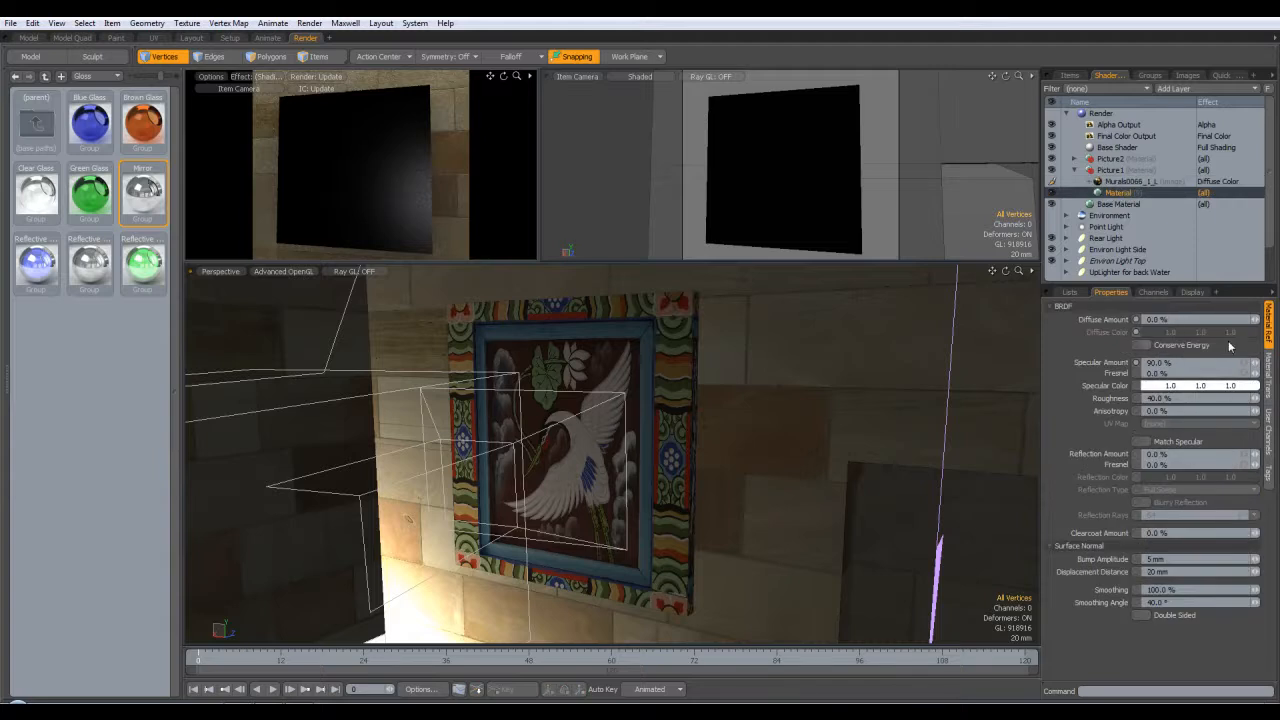
{"action": "type", "text": "80"}
{"action": "key", "text": "Return"}
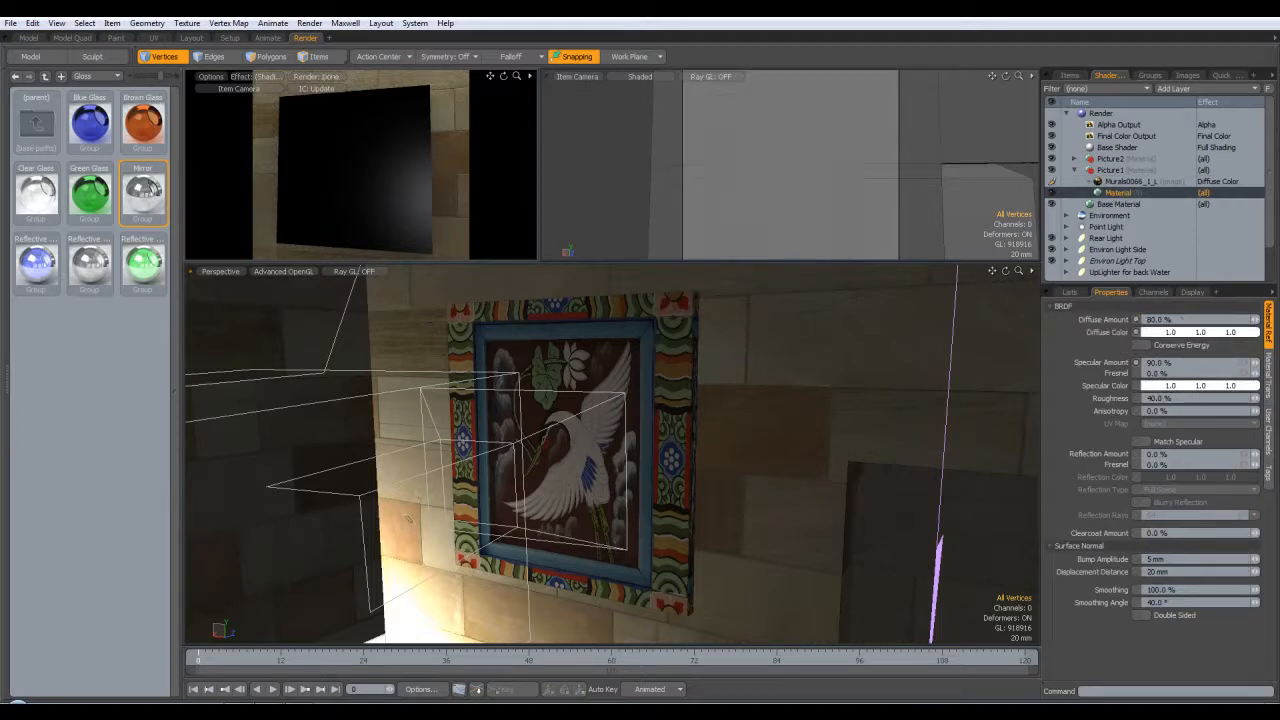
{"action": "left_click", "coordinate": [1190, 362]}
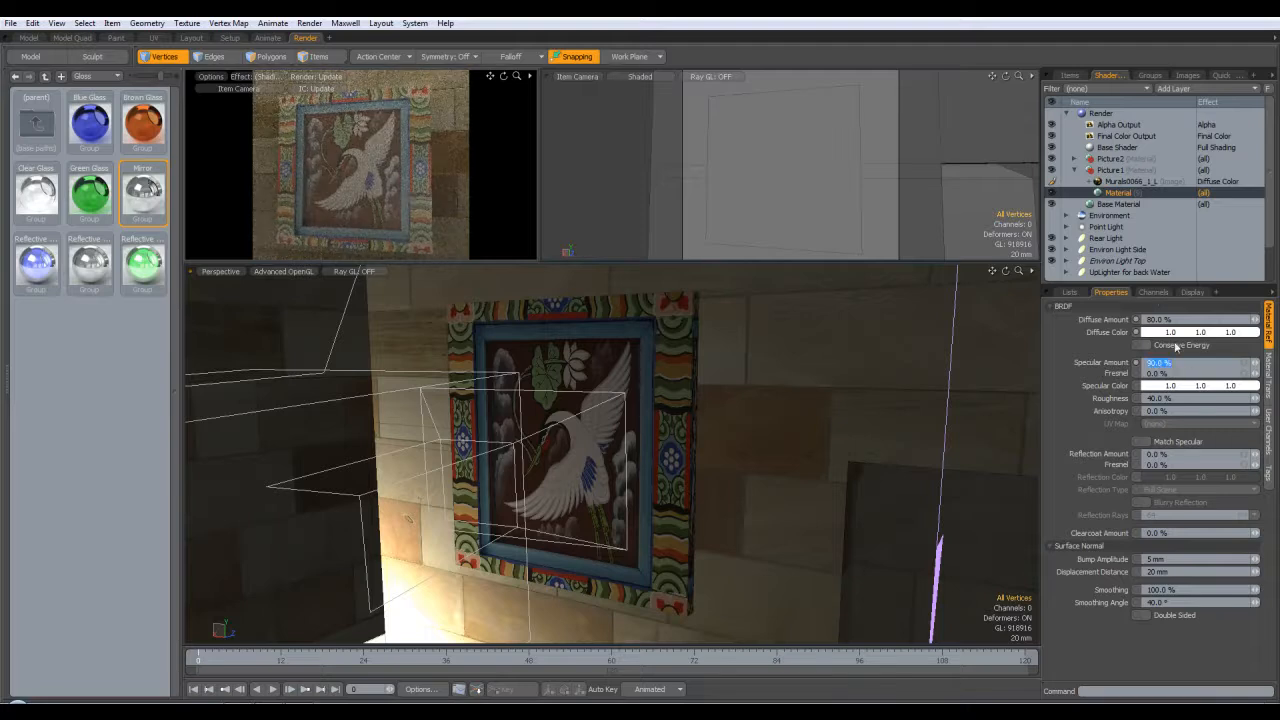
{"action": "type", "text": "0"}
{"action": "key", "text": "Return"}
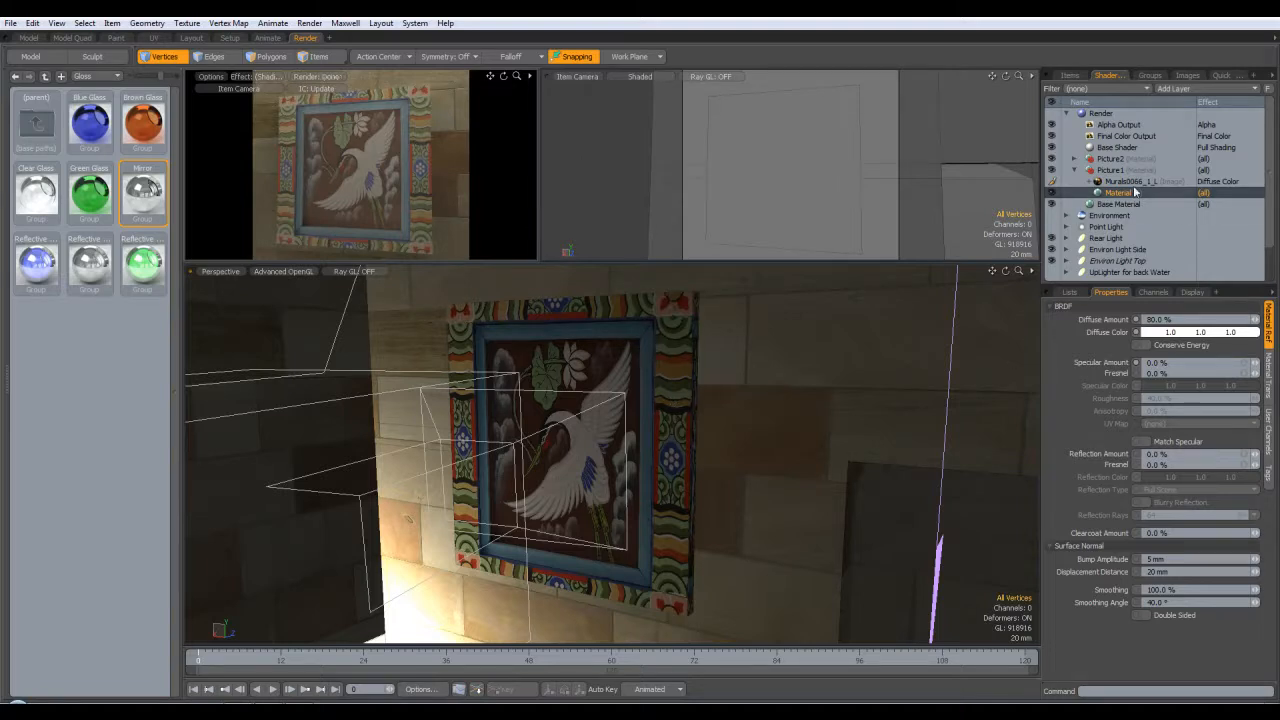
Set the gamma of the Murals0066_1_L image layer in the Picture1 group to 0.4546.
{"action": "left_click", "coordinate": [1130, 181]}
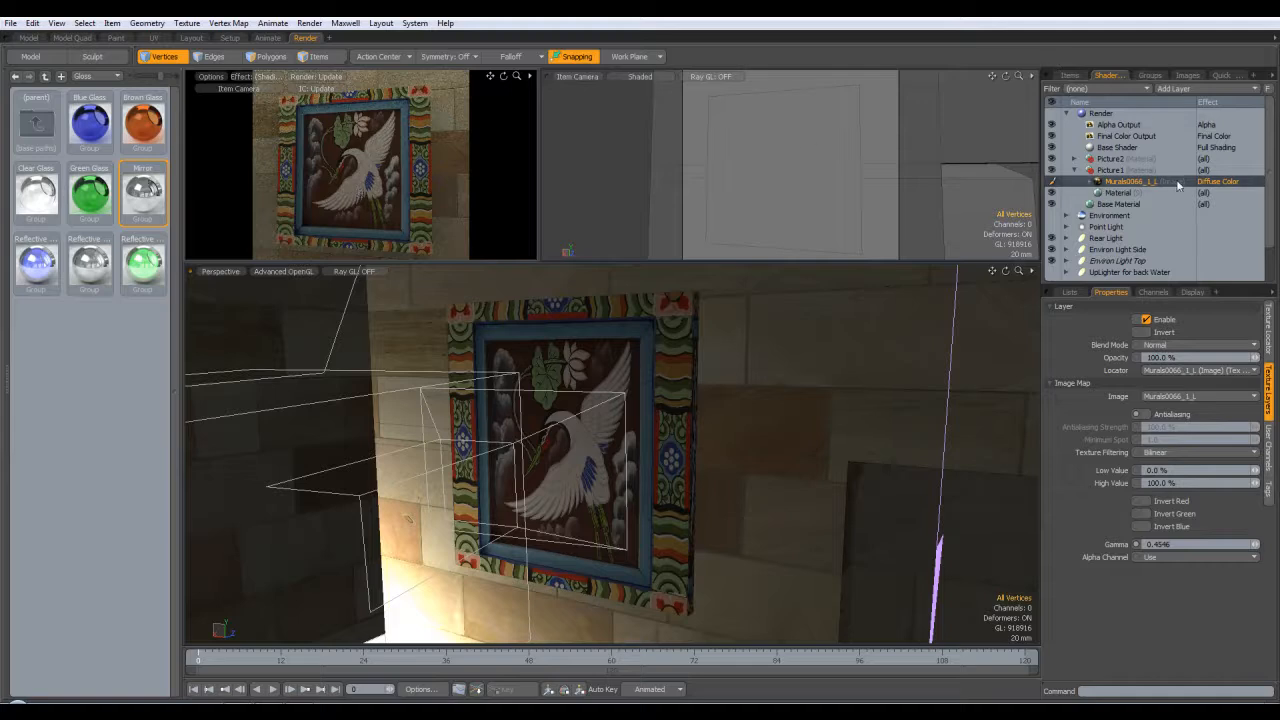
Set the Picture1 material's specular amount to 5% and its reflection amount to 1%.
{"action": "left_click", "coordinate": [1120, 193]}
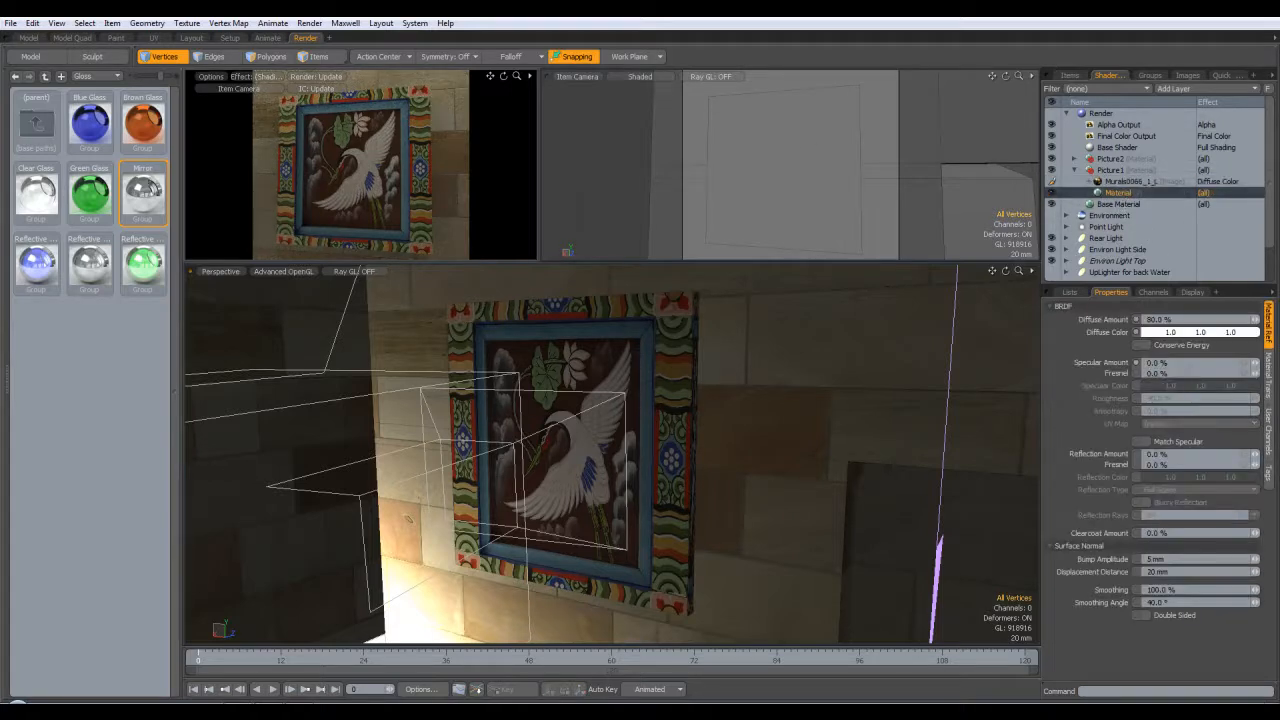
{"action": "type", "text": "5"}
{"action": "key", "text": "Return"}
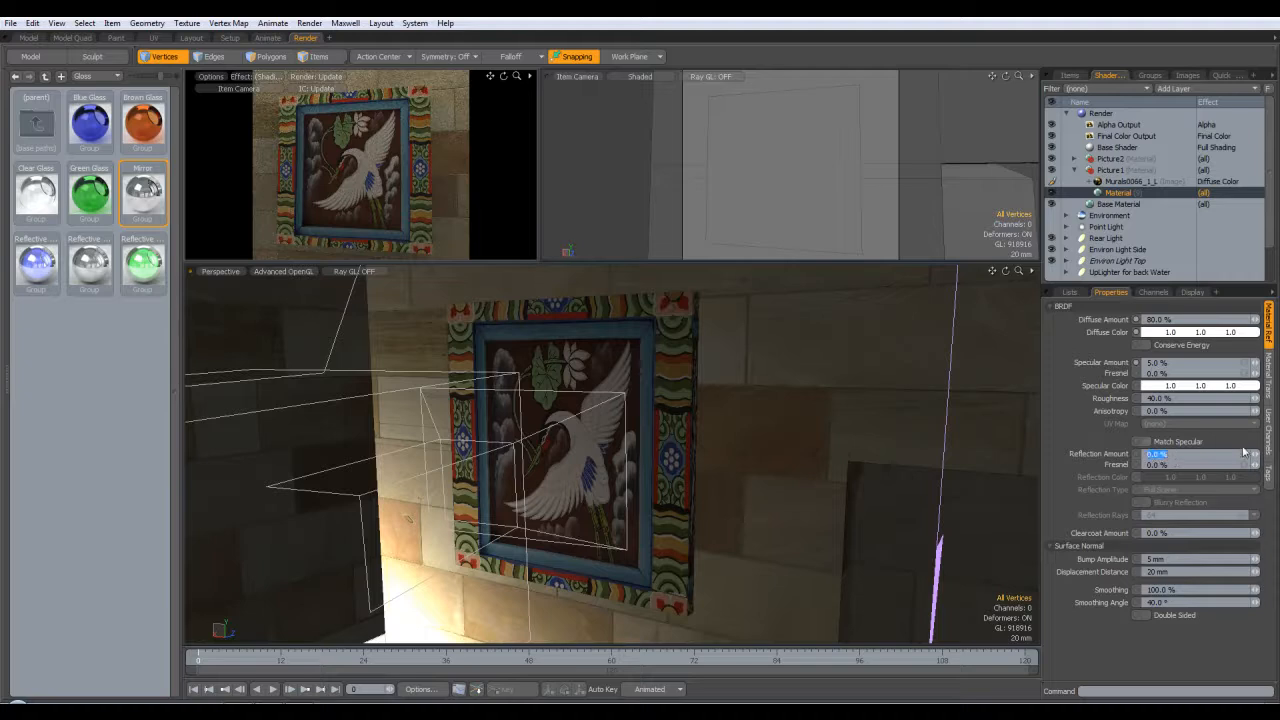
{"action": "type", "text": "1"}
{"action": "key", "text": "Return"}
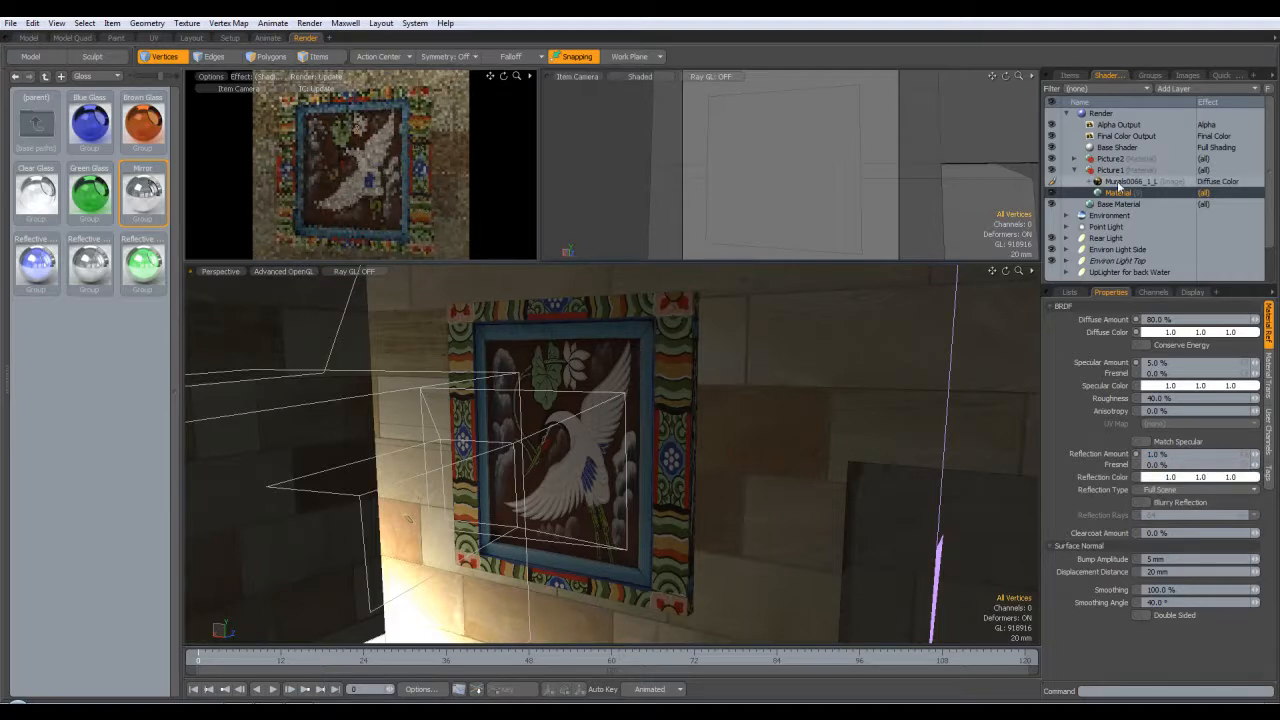
Create an instance of the Murals0066_1_L image layer in the Picture1 group and check its texture locator settings.
{"action": "left_click", "coordinate": [1122, 184]}
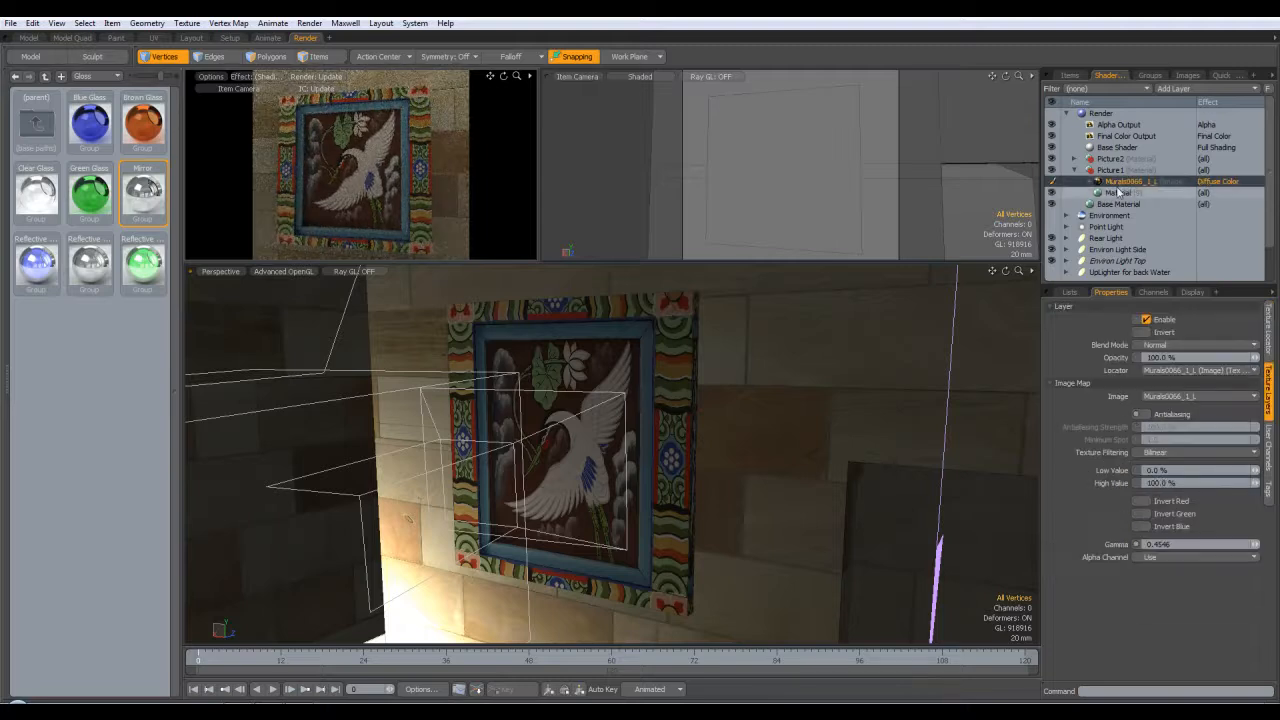
{"action": "right_click", "coordinate": [1142, 183]}
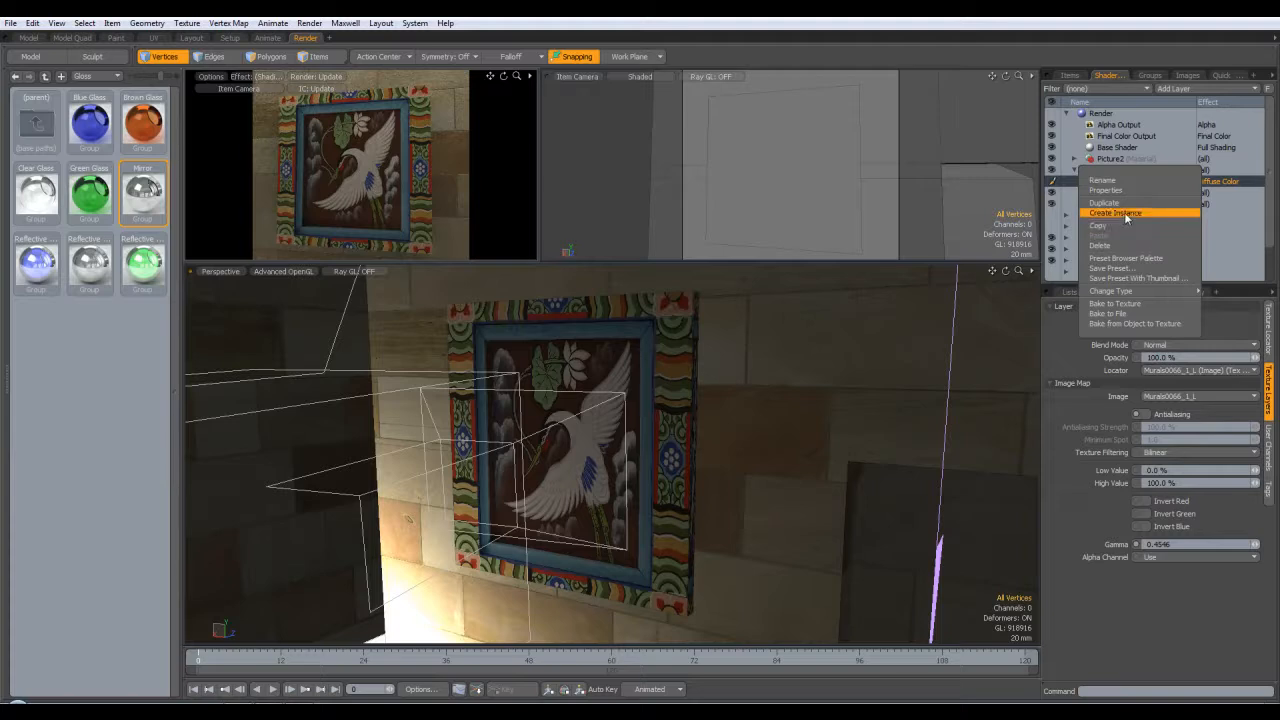
{"action": "left_click", "coordinate": [1128, 214]}
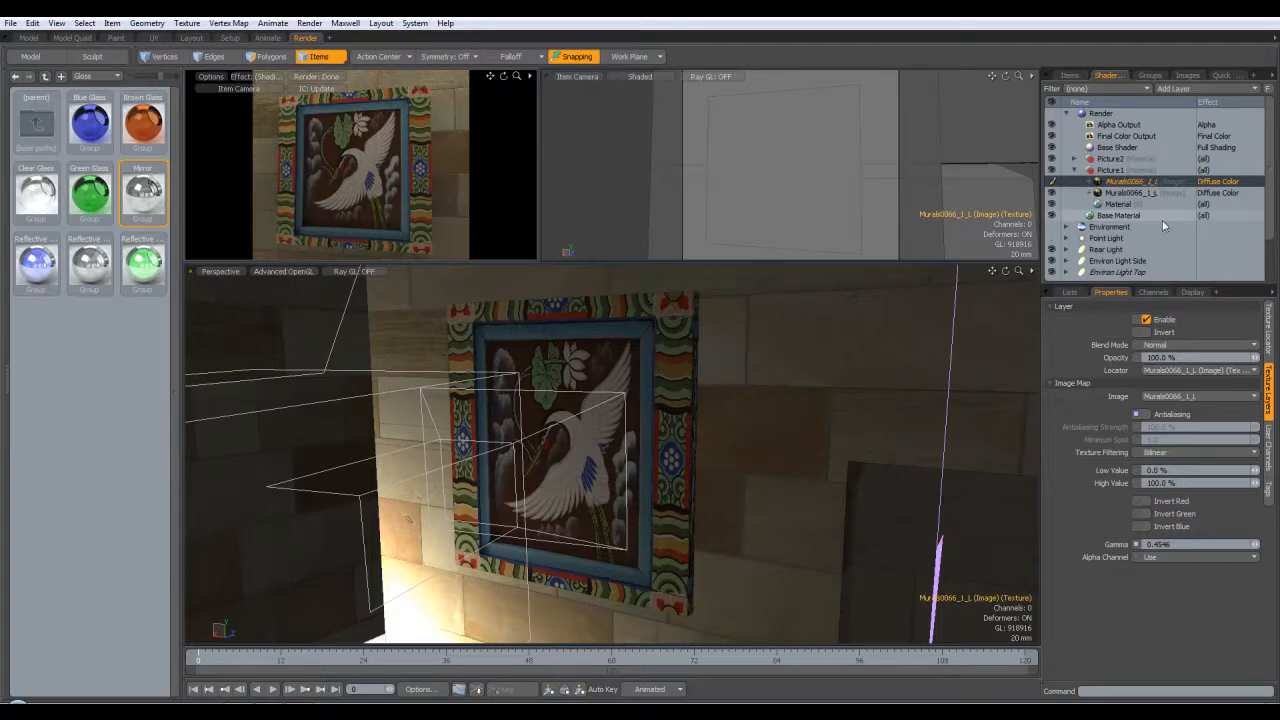
{"action": "left_click", "coordinate": [1268, 330]}
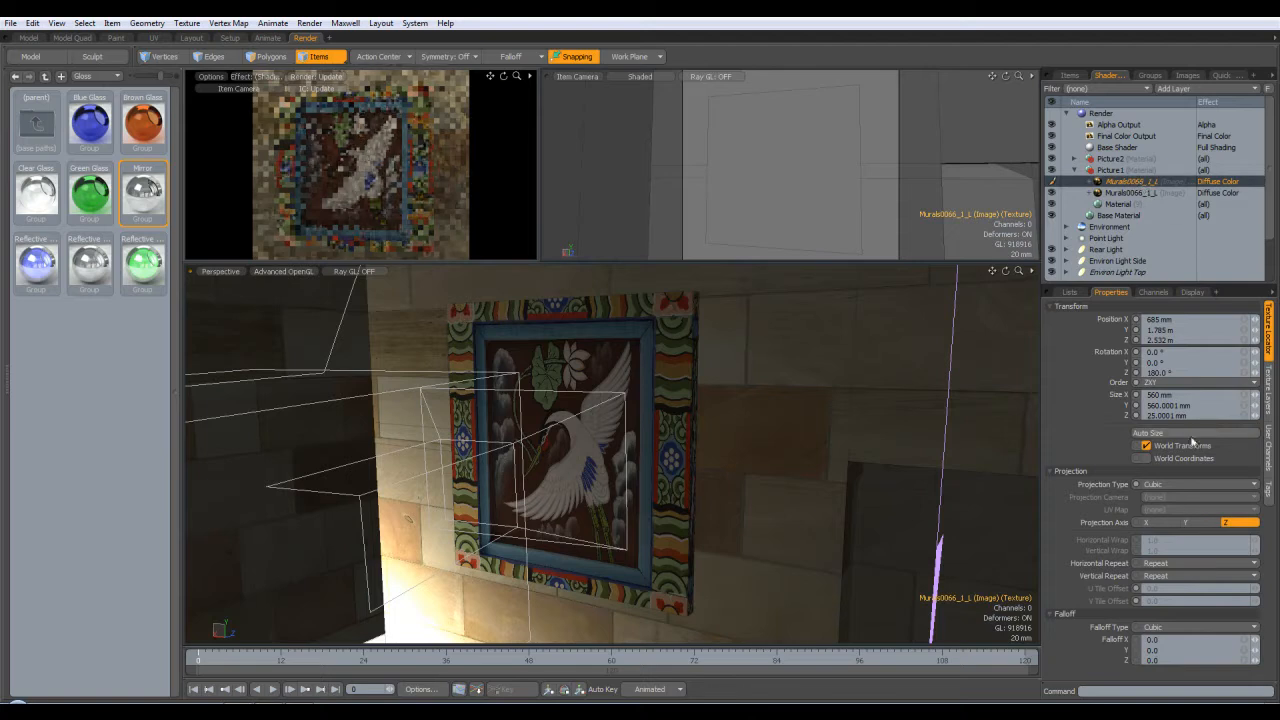
{"action": "left_click", "coordinate": [1268, 388]}
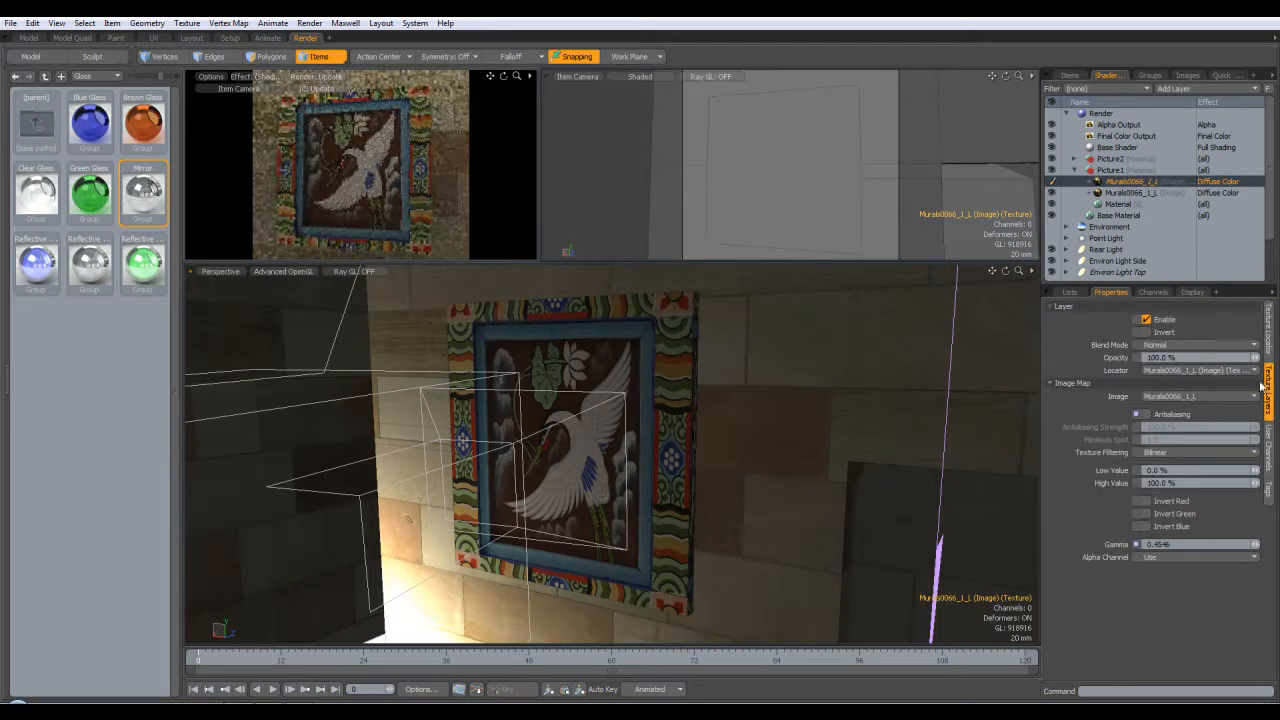
Load Murals0066_1_L_NRM as the instanced layer's image and set the layer's effect to Normal.
{"action": "left_click", "coordinate": [1184, 396]}
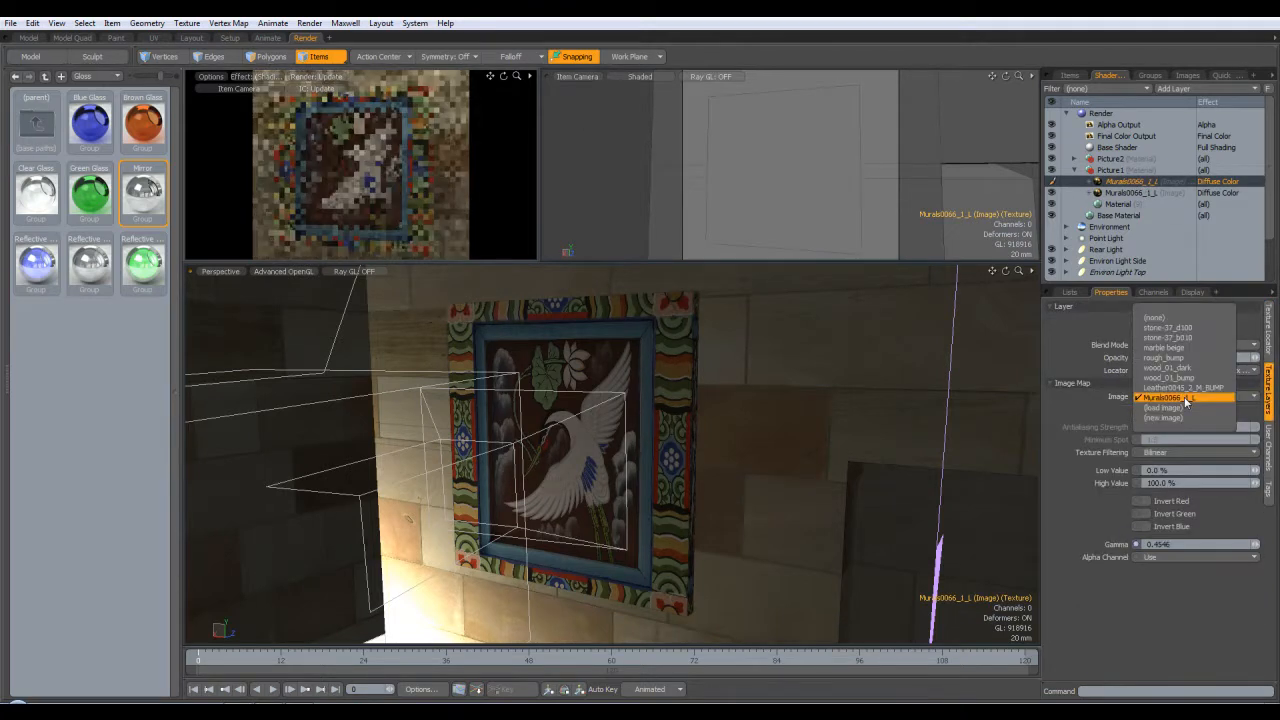
{"action": "left_click", "coordinate": [1178, 405]}
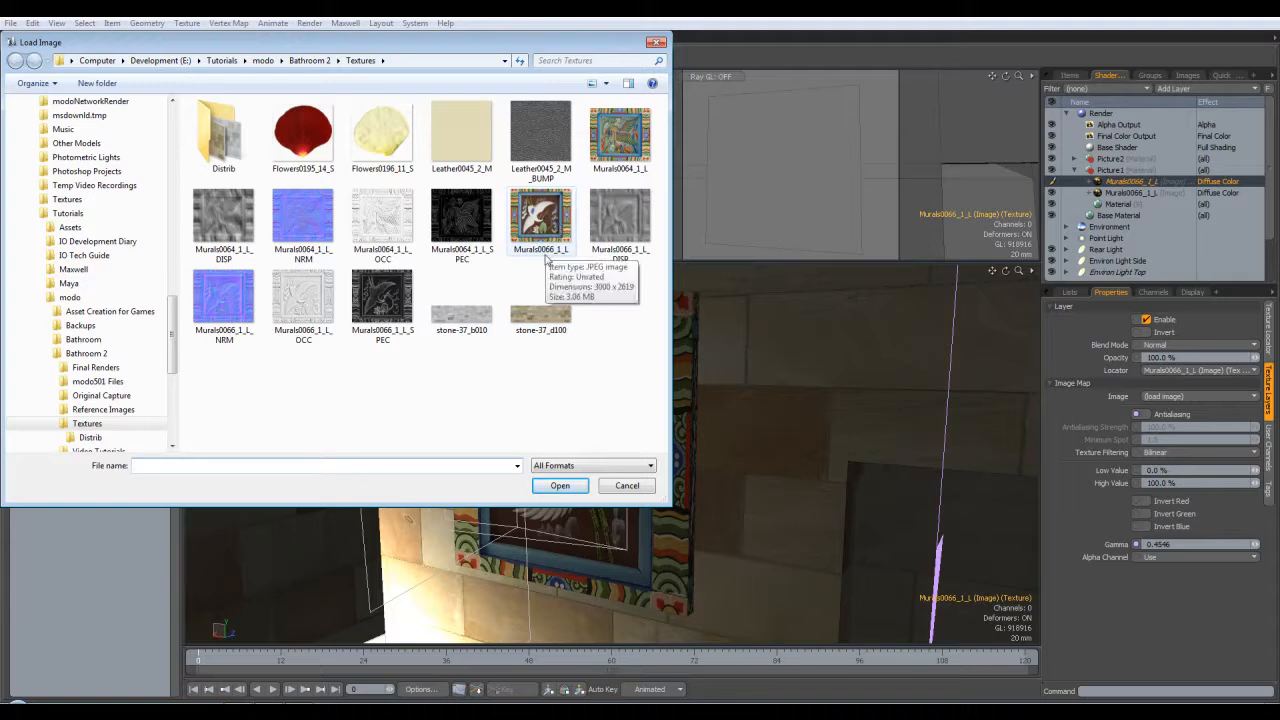
{"action": "left_click", "coordinate": [230, 338]}
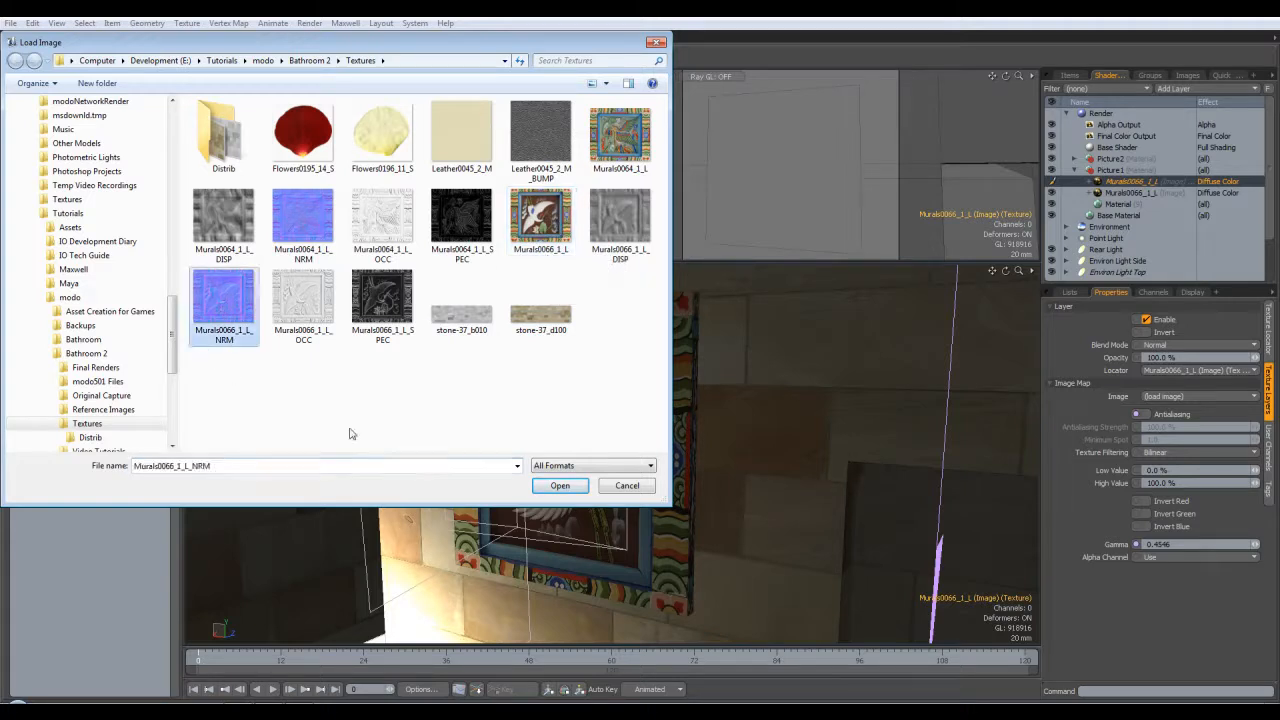
{"action": "left_click", "coordinate": [560, 486]}
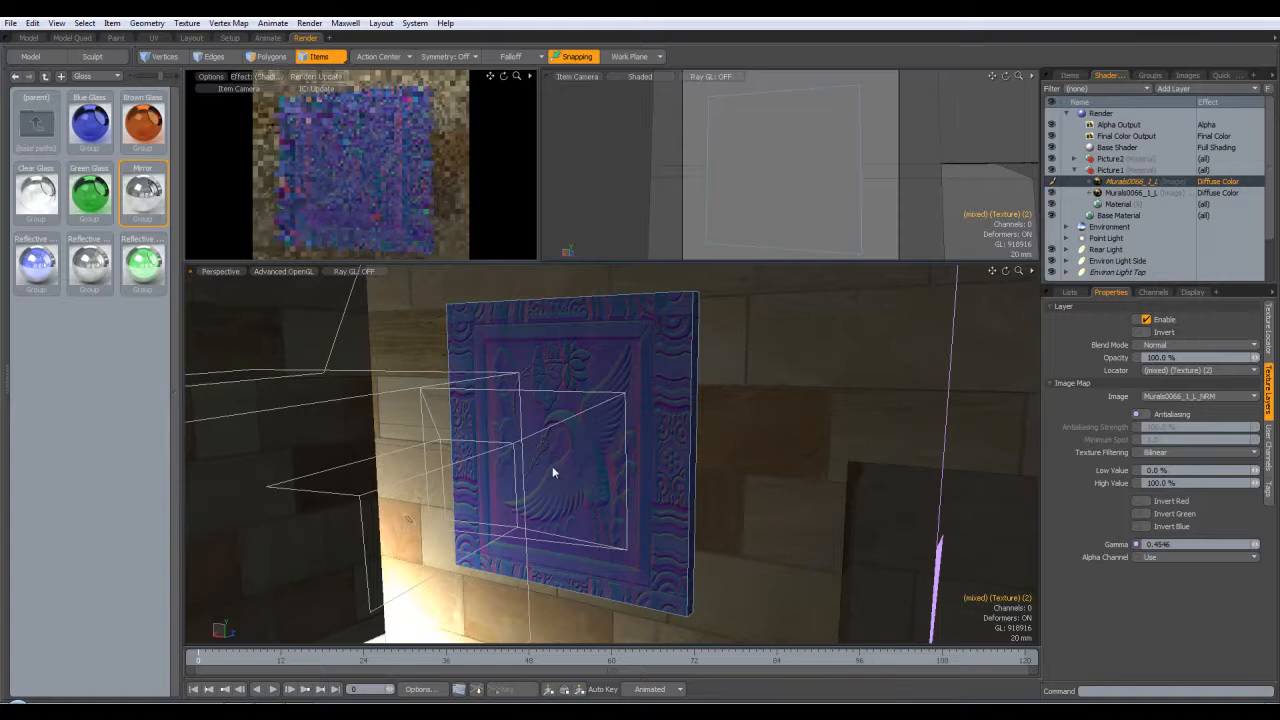
{"action": "left_click", "coordinate": [1222, 183]}
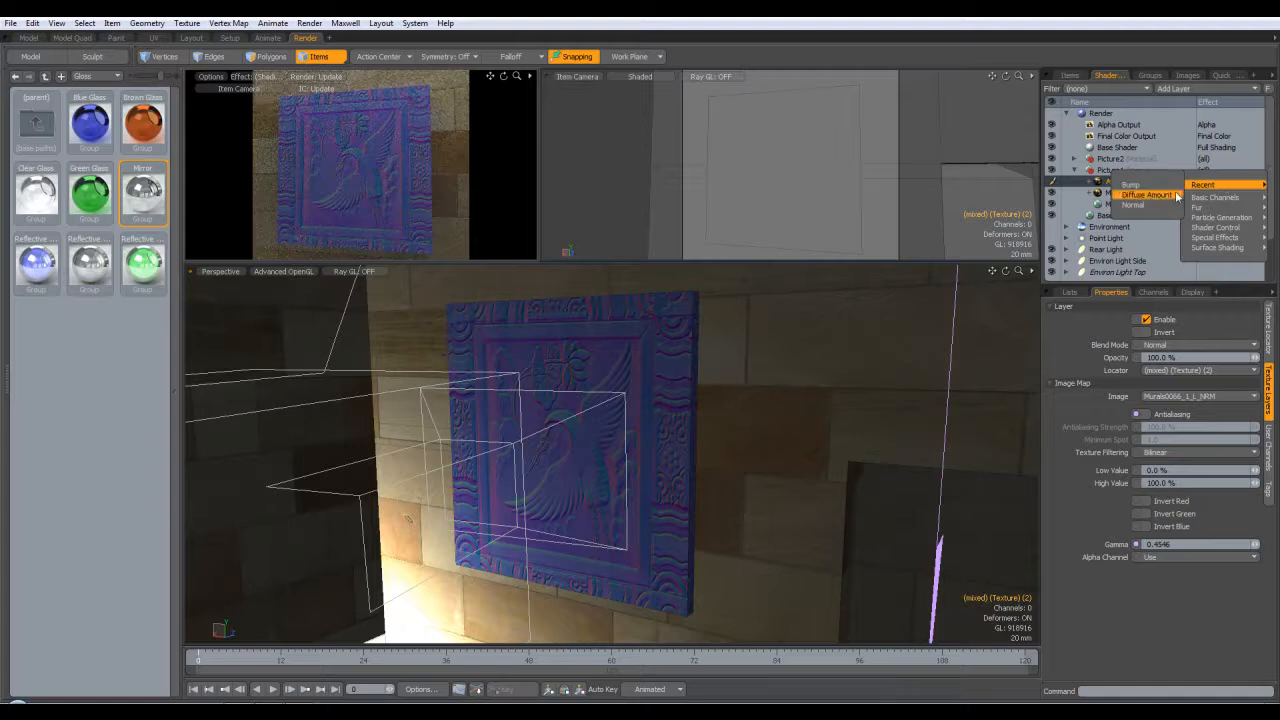
{"action": "left_click", "coordinate": [1134, 205]}
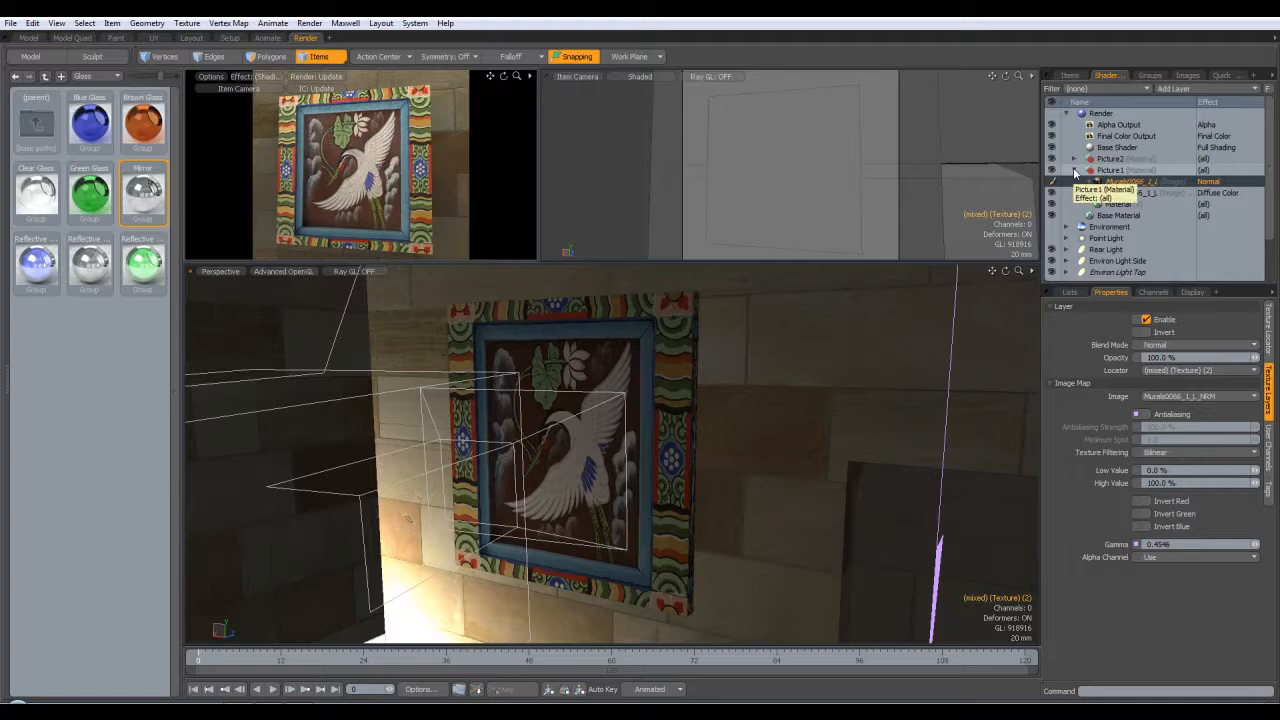
Select the Pictures mesh item and delete the existing material layer from the Picture2 group.
{"action": "left_click", "coordinate": [1075, 171]}
{"action": "left_click", "coordinate": [1074, 158]}
{"action": "left_click", "coordinate": [1074, 182]}
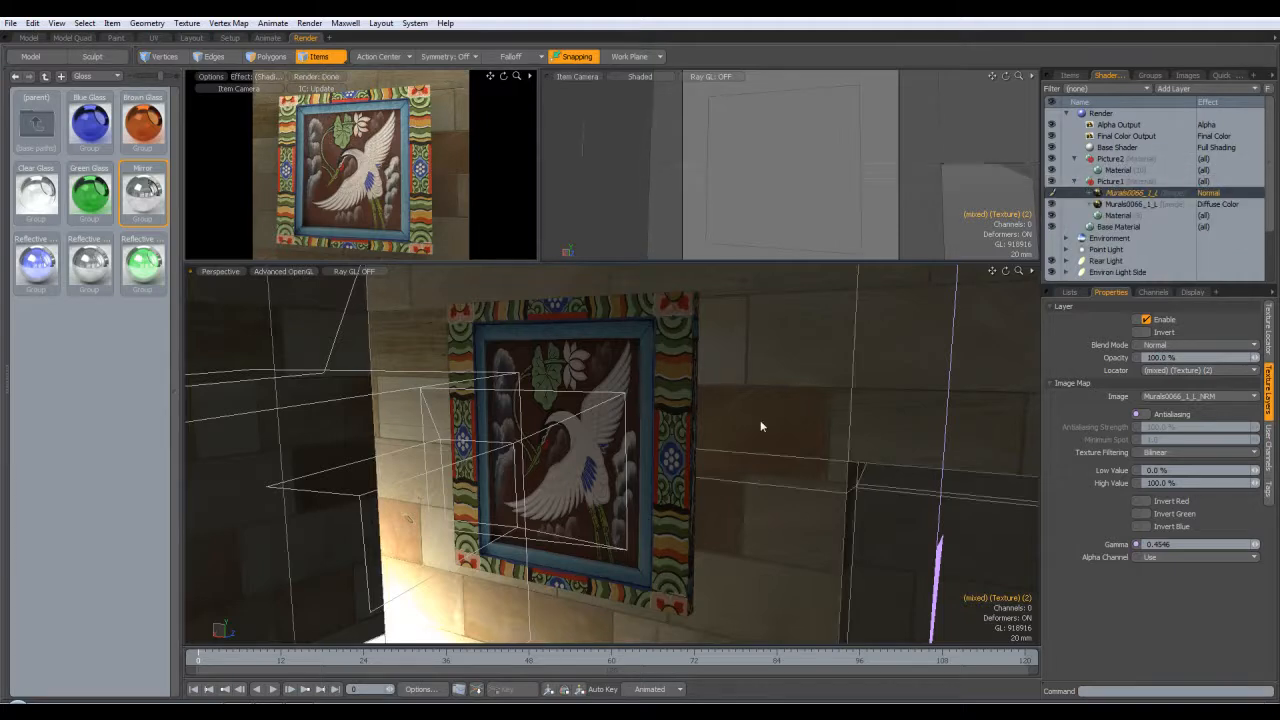
{"action": "left_click_drag", "start_coordinate": [777, 385], "coordinate": [494, 426], "text": "alt"}
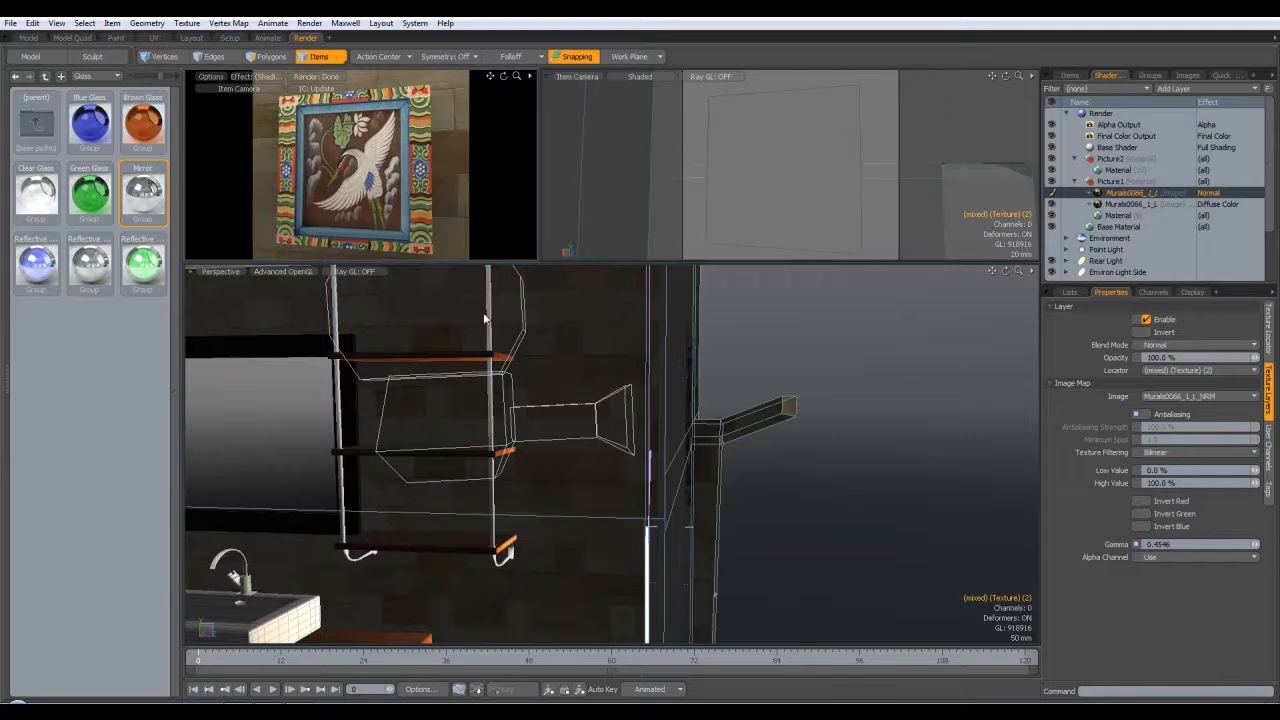
{"action": "left_click_drag", "start_coordinate": [547, 434], "coordinate": [826, 387], "text": "alt"}
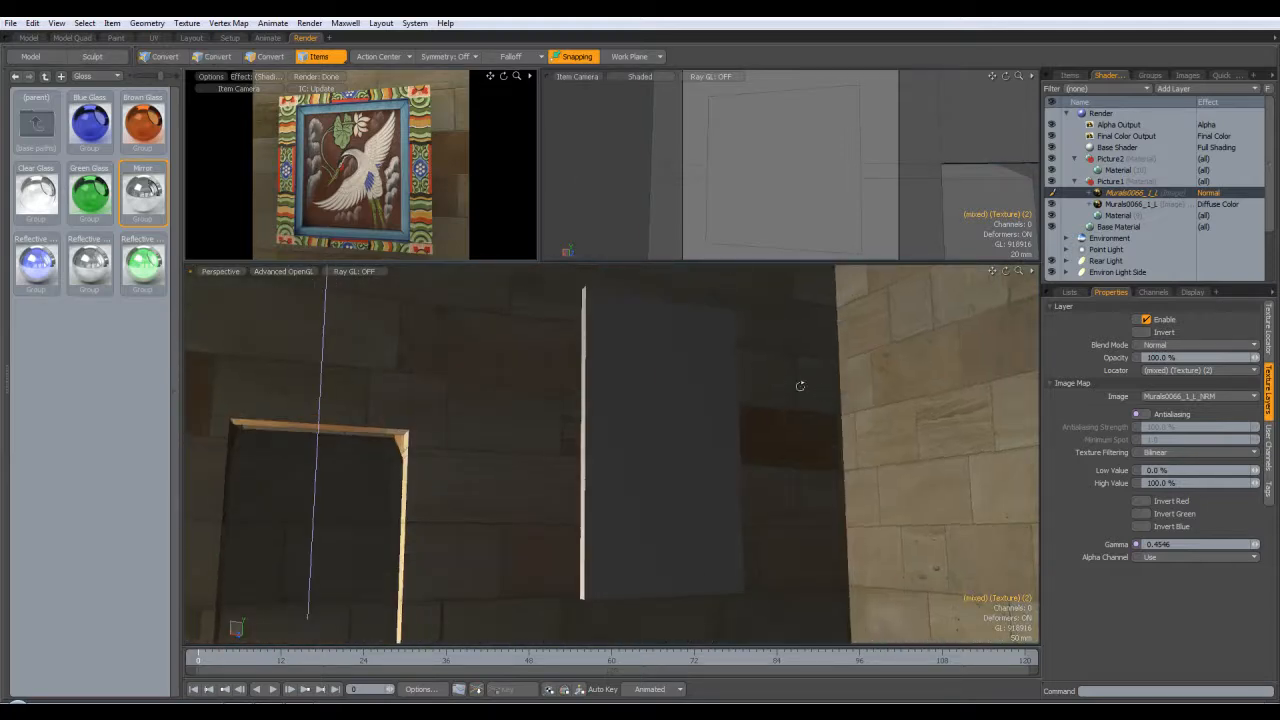
{"action": "left_click", "coordinate": [683, 380]}
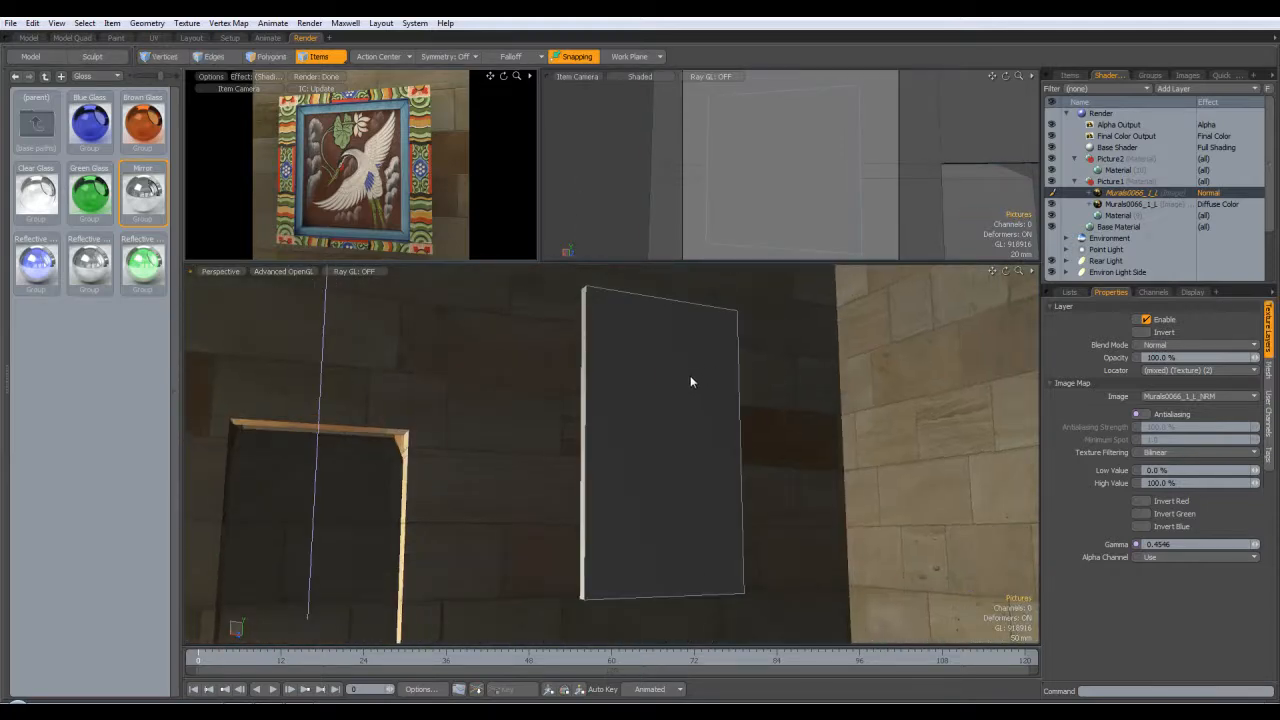
{"action": "left_click_drag", "start_coordinate": [740, 180], "coordinate": [786, 163], "text": "alt"}
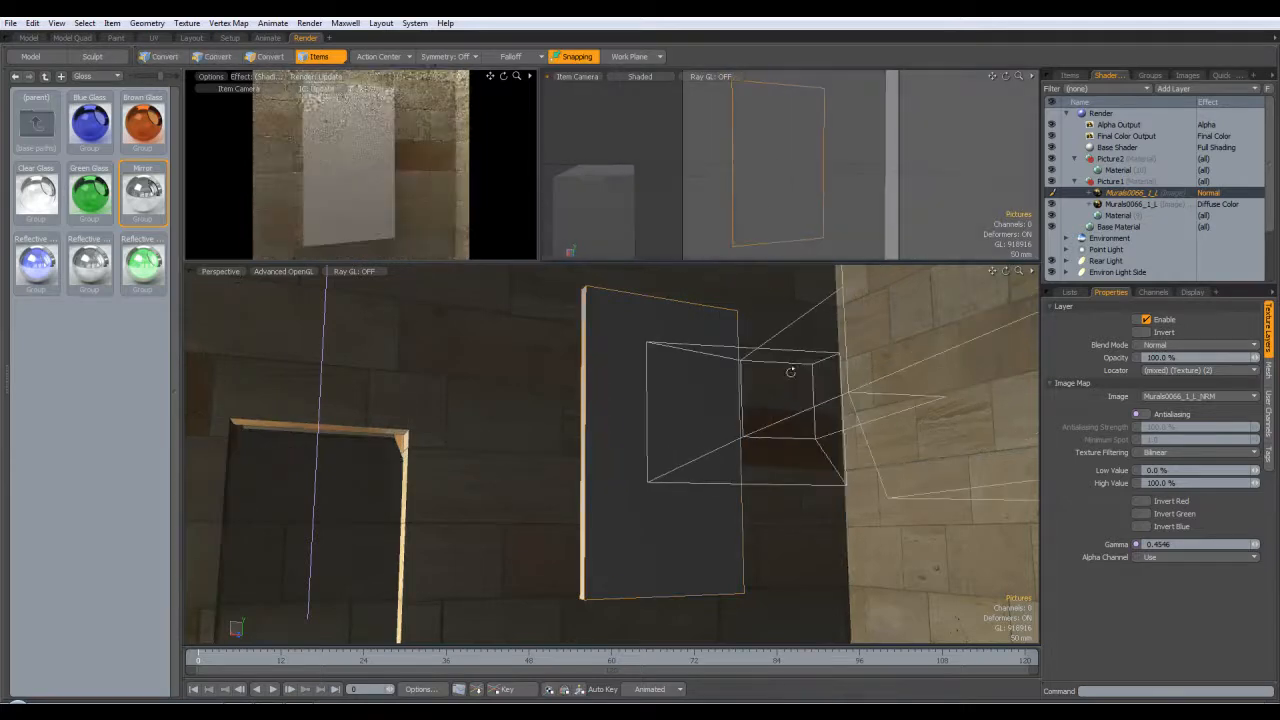
{"action": "left_click_drag", "start_coordinate": [792, 380], "coordinate": [793, 387], "text": "alt"}
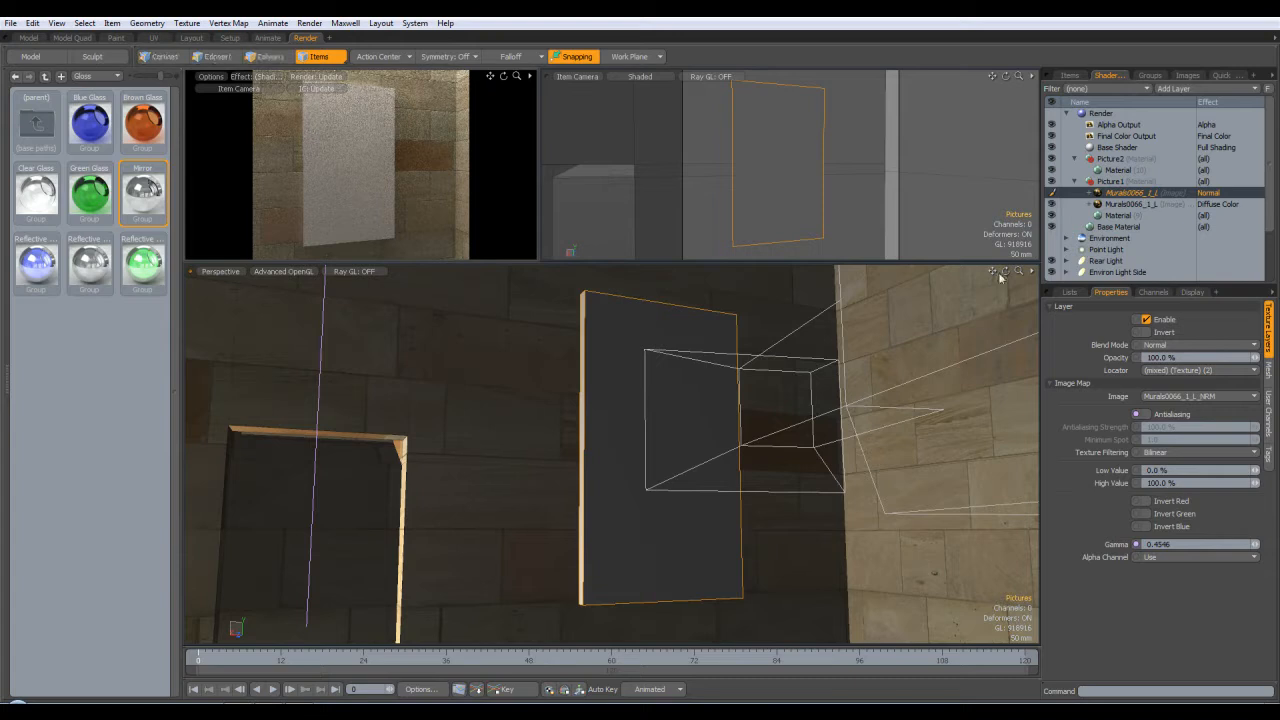
{"action": "left_click", "coordinate": [1120, 172]}
{"action": "key", "text": "Delete"}
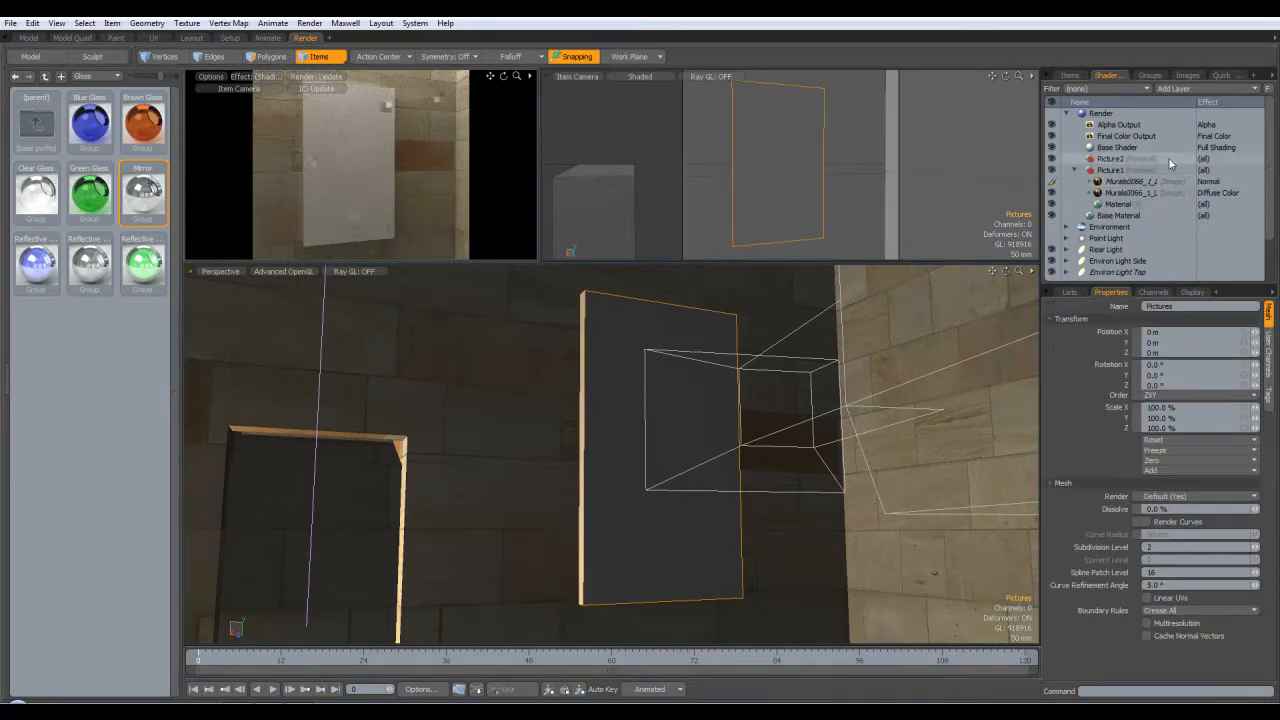
Duplicate the material layer in the Picture1 group and move the copy into the Picture2 group.
{"action": "left_click", "coordinate": [1125, 181]}
{"action": "left_click", "coordinate": [1125, 192], "text": "shift"}
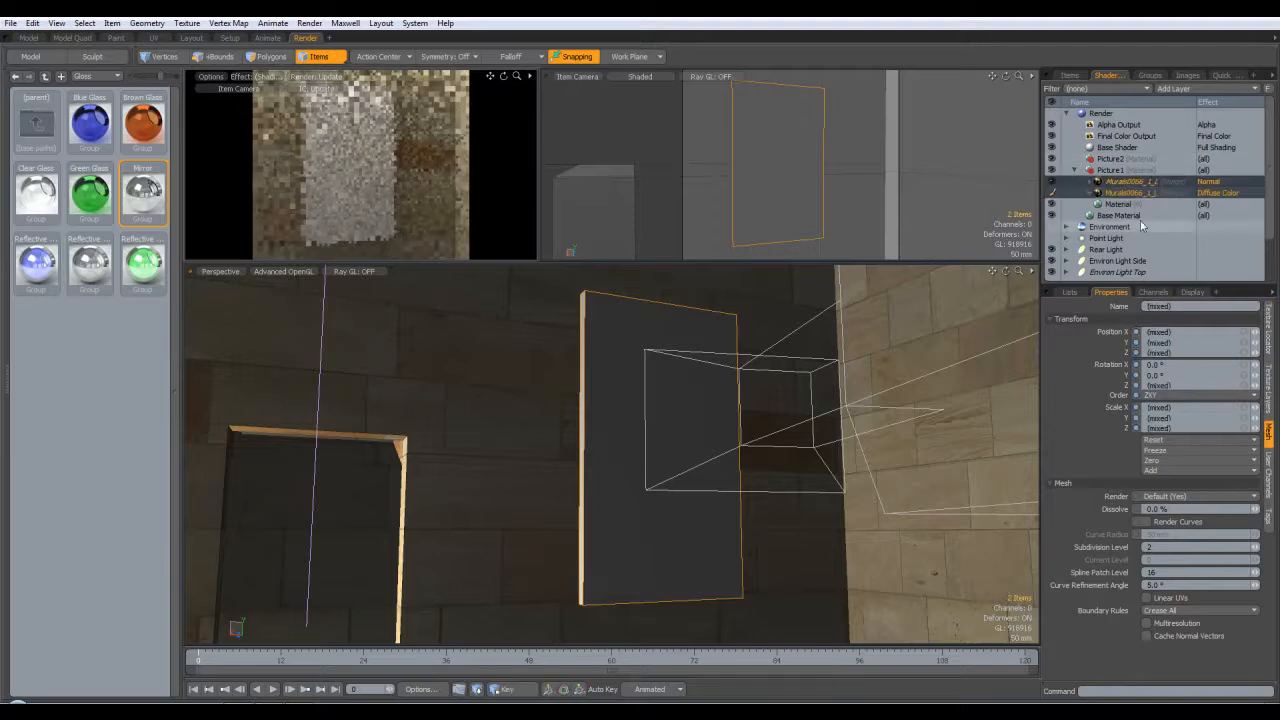
{"action": "left_click", "coordinate": [1131, 206], "text": "shift"}
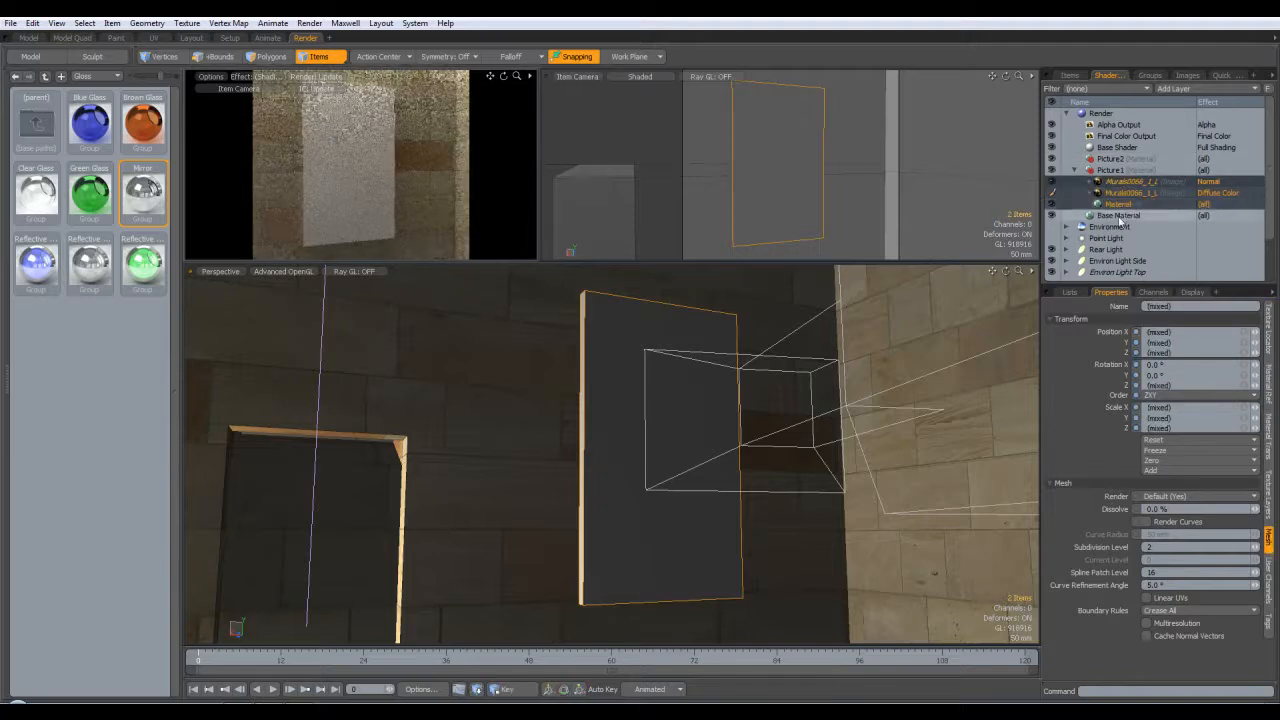
{"action": "left_click", "coordinate": [1121, 205]}
{"action": "right_click", "coordinate": [1124, 208]}
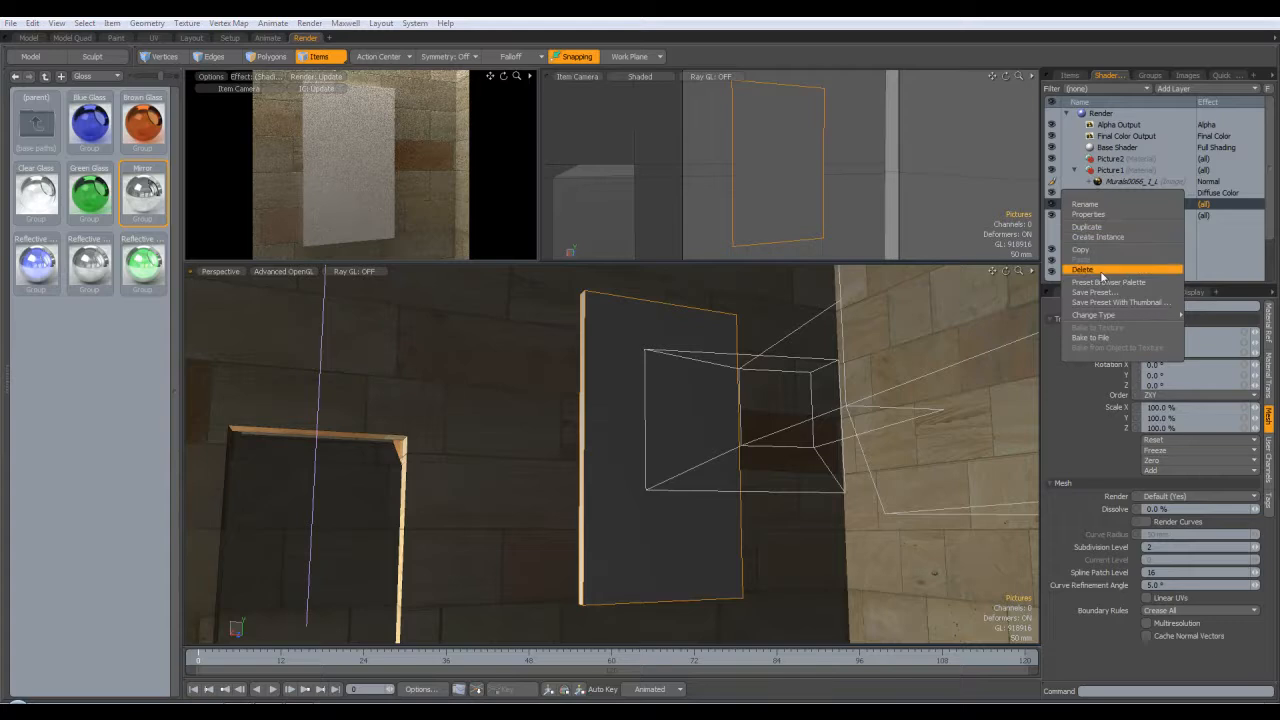
{"action": "left_click", "coordinate": [1125, 228]}
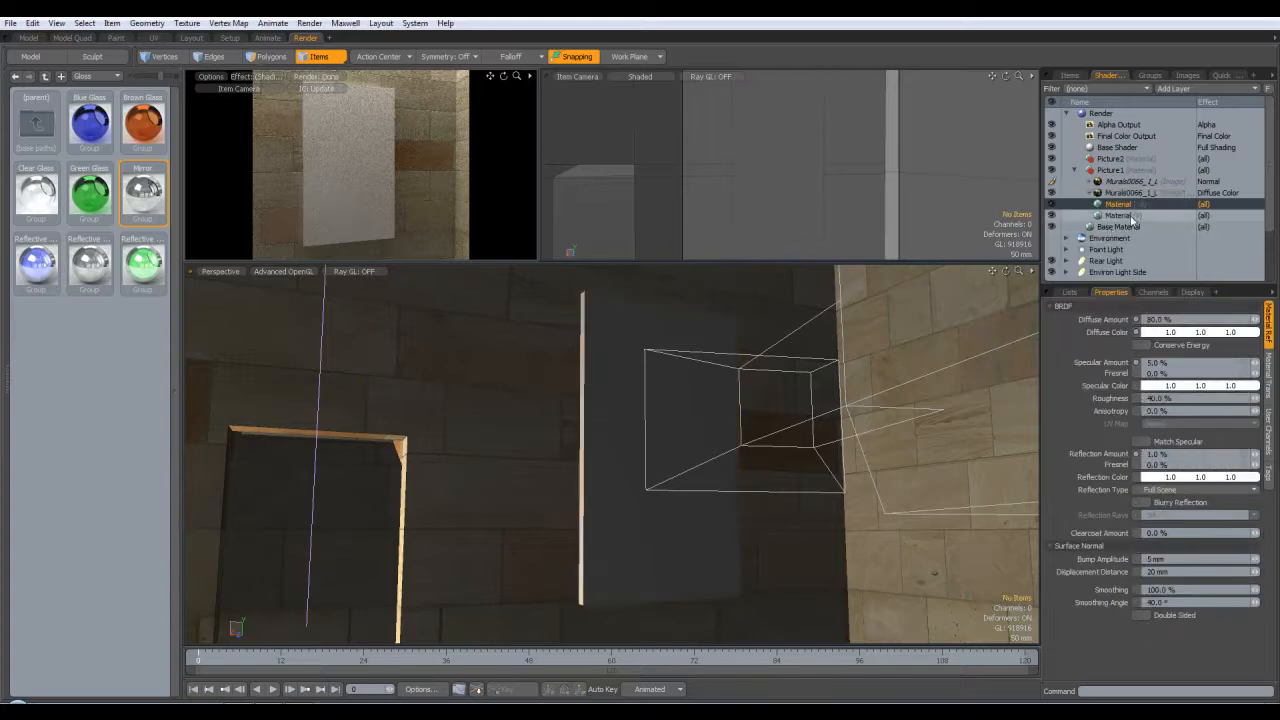
{"action": "left_click_drag", "start_coordinate": [1118, 204], "coordinate": [1118, 162]}
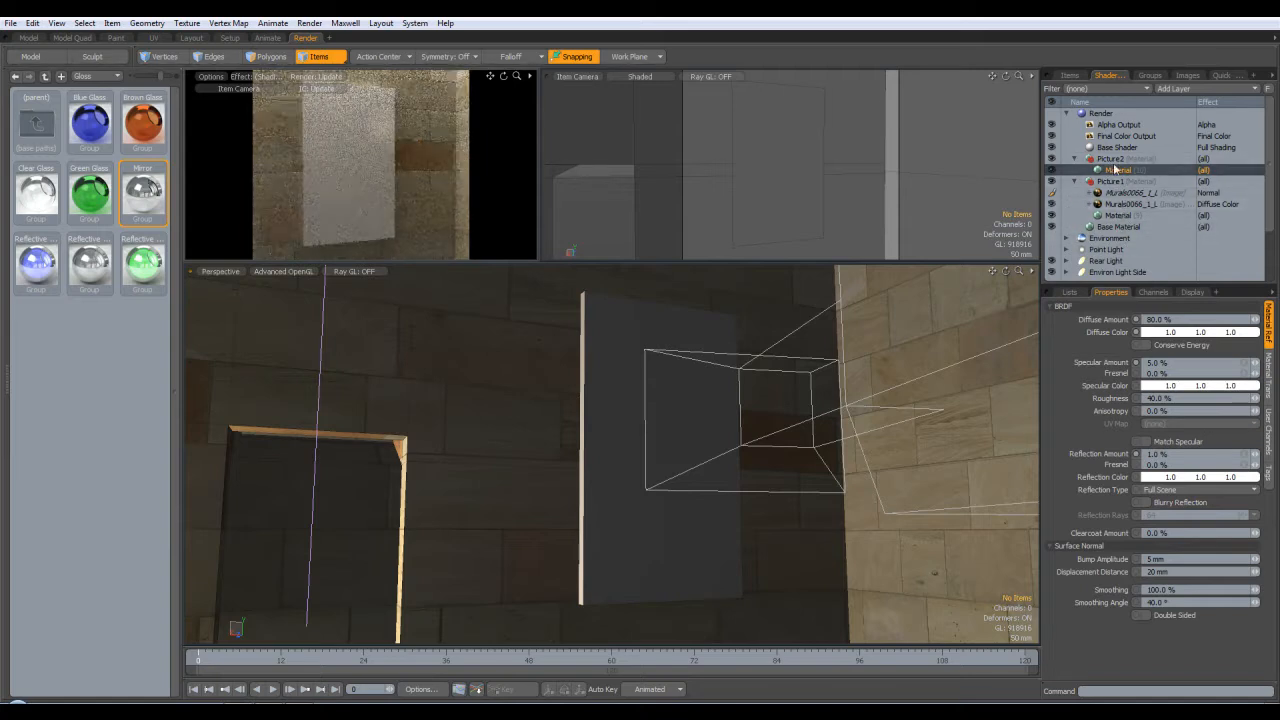
Add an image map layer to the Picture2 group using the Murals0064_1_L image.
{"action": "left_click", "coordinate": [1203, 88]}
{"action": "mouse_move", "coordinate": [1183, 150]}
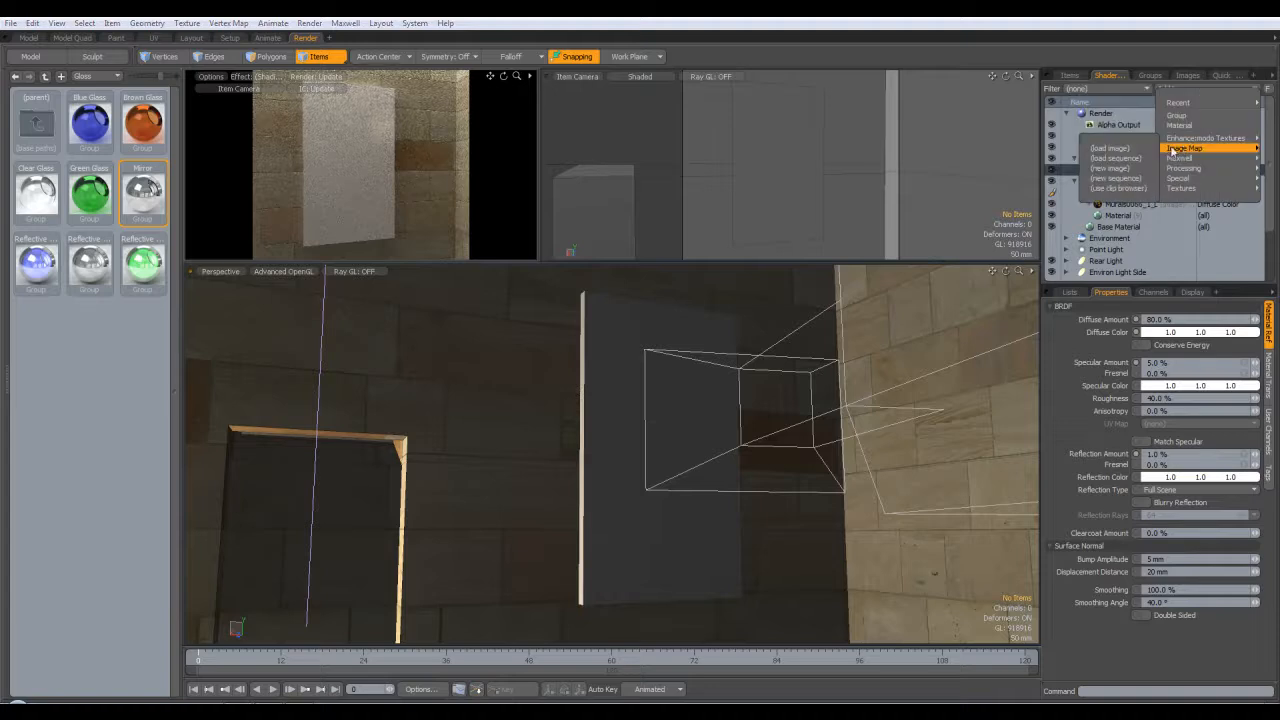
{"action": "left_click", "coordinate": [1110, 148]}
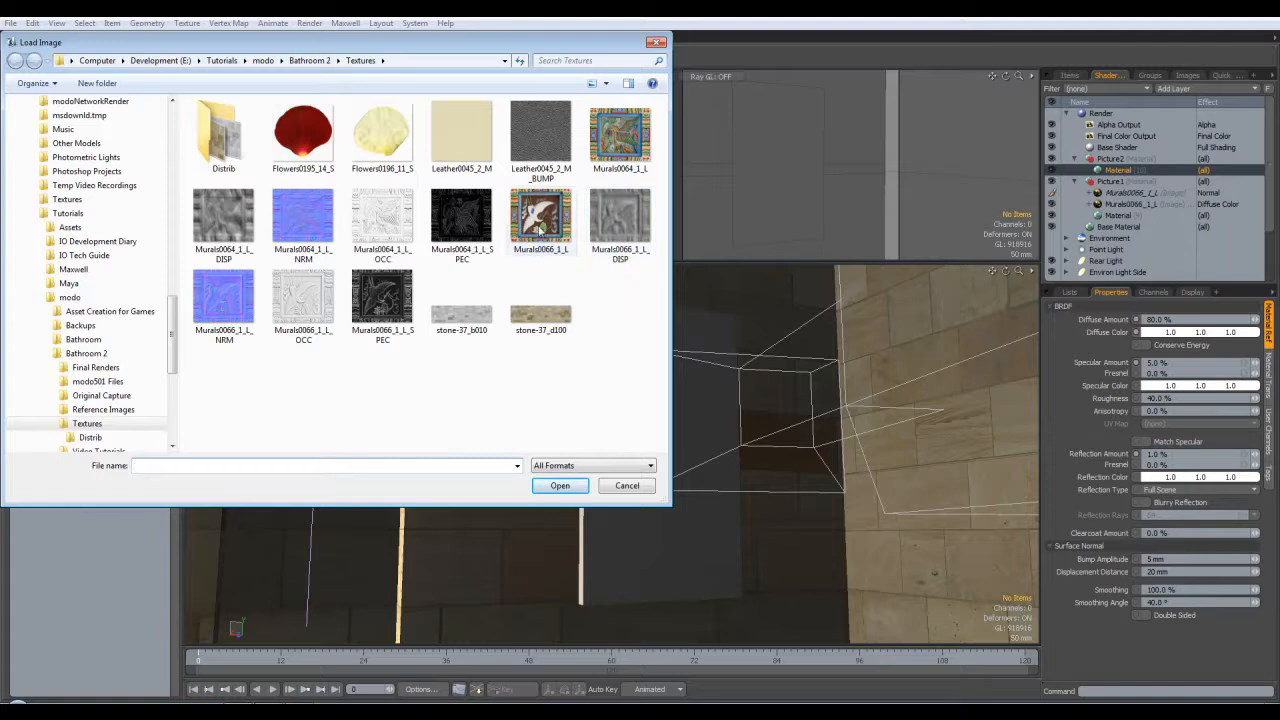
{"action": "left_click", "coordinate": [622, 143]}
{"action": "left_click", "coordinate": [558, 487]}
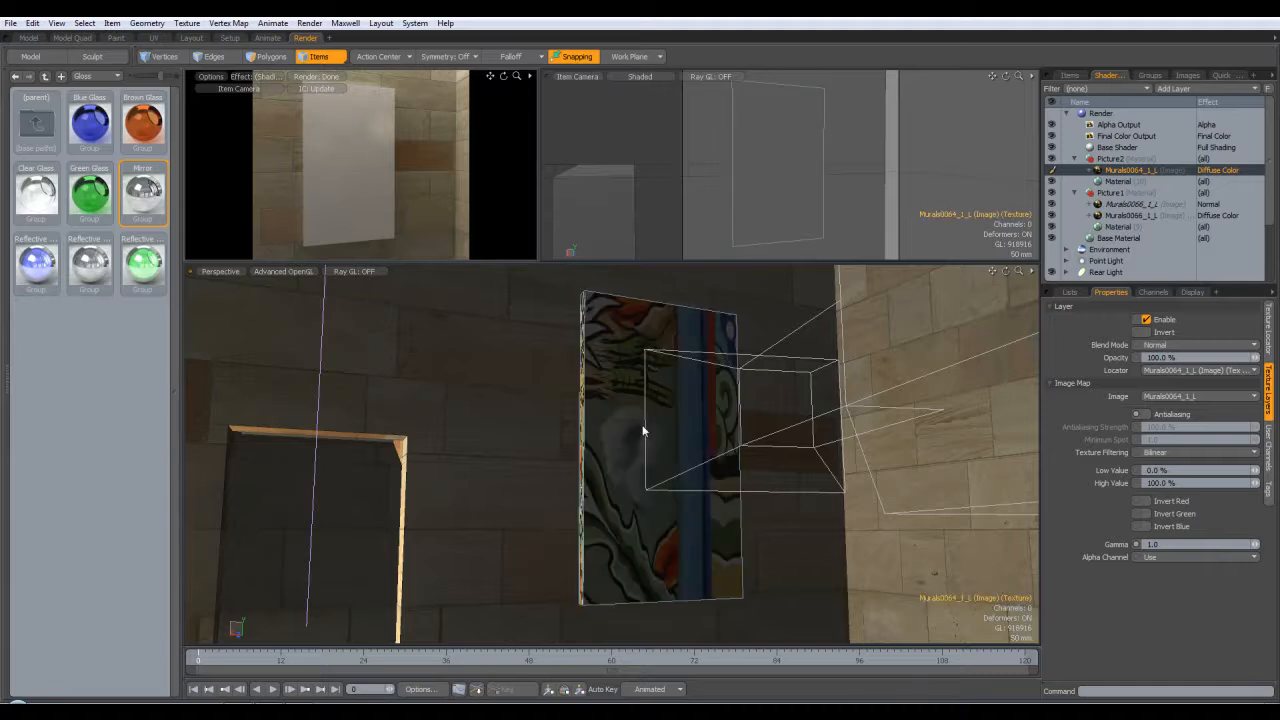
Set the Murals0064_1_L texture locator's projection type to Cubic and auto-size it to the picture.
{"action": "left_click", "coordinate": [1266, 330]}
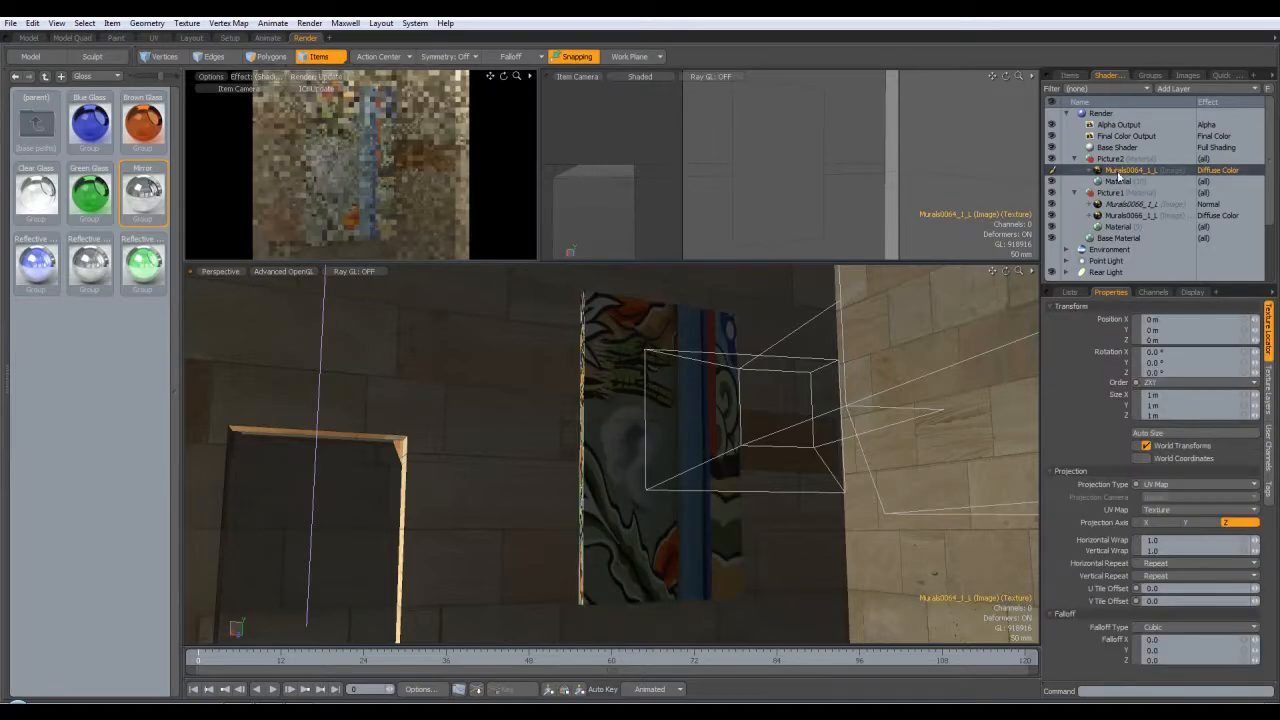
{"action": "left_click", "coordinate": [1165, 484]}
{"action": "left_click", "coordinate": [1160, 465]}
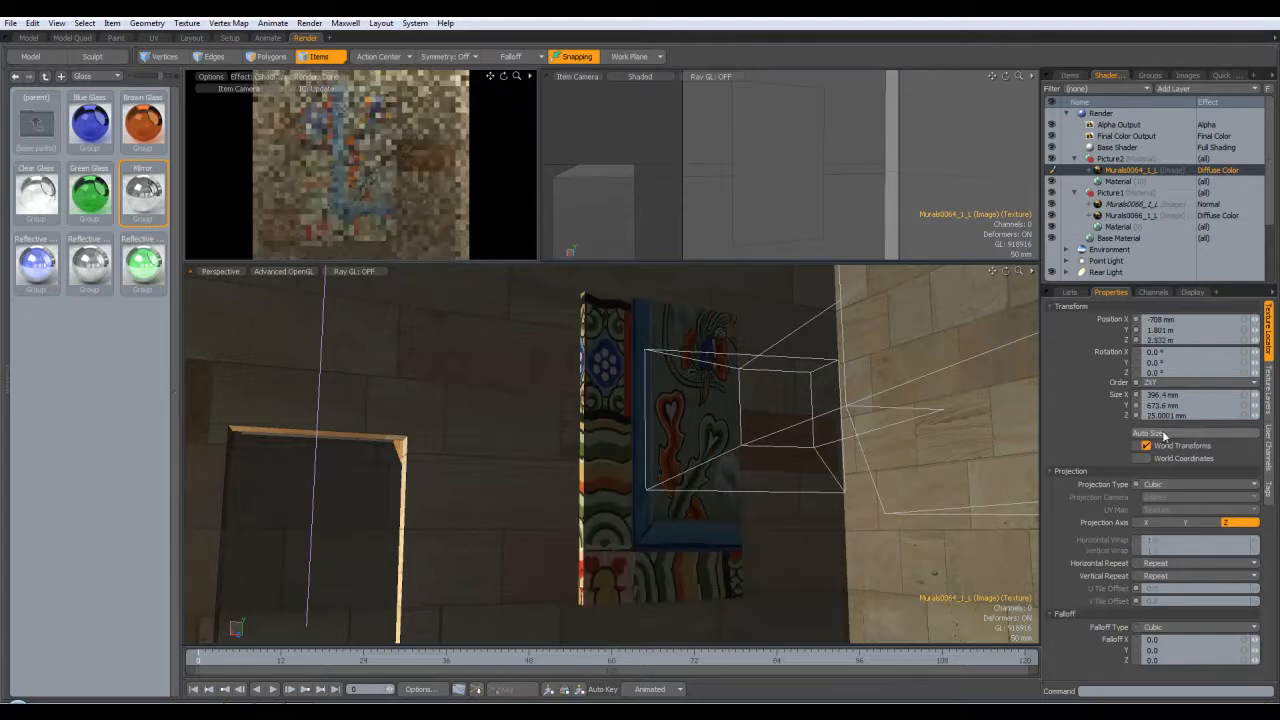
{"action": "left_click", "coordinate": [1163, 437]}
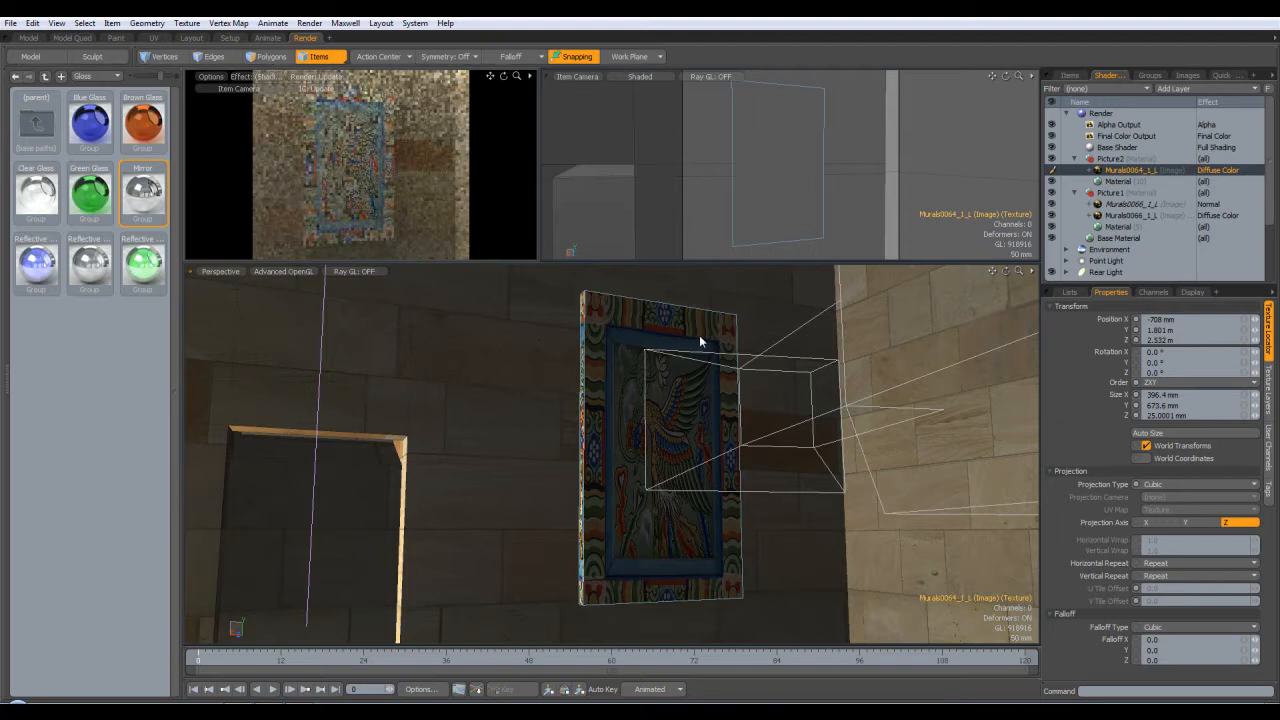
Inspect the mural on the picture's face and edges and set its projection type to Box.
{"action": "left_click_drag", "start_coordinate": [721, 446], "coordinate": [724, 480], "text": "alt"}
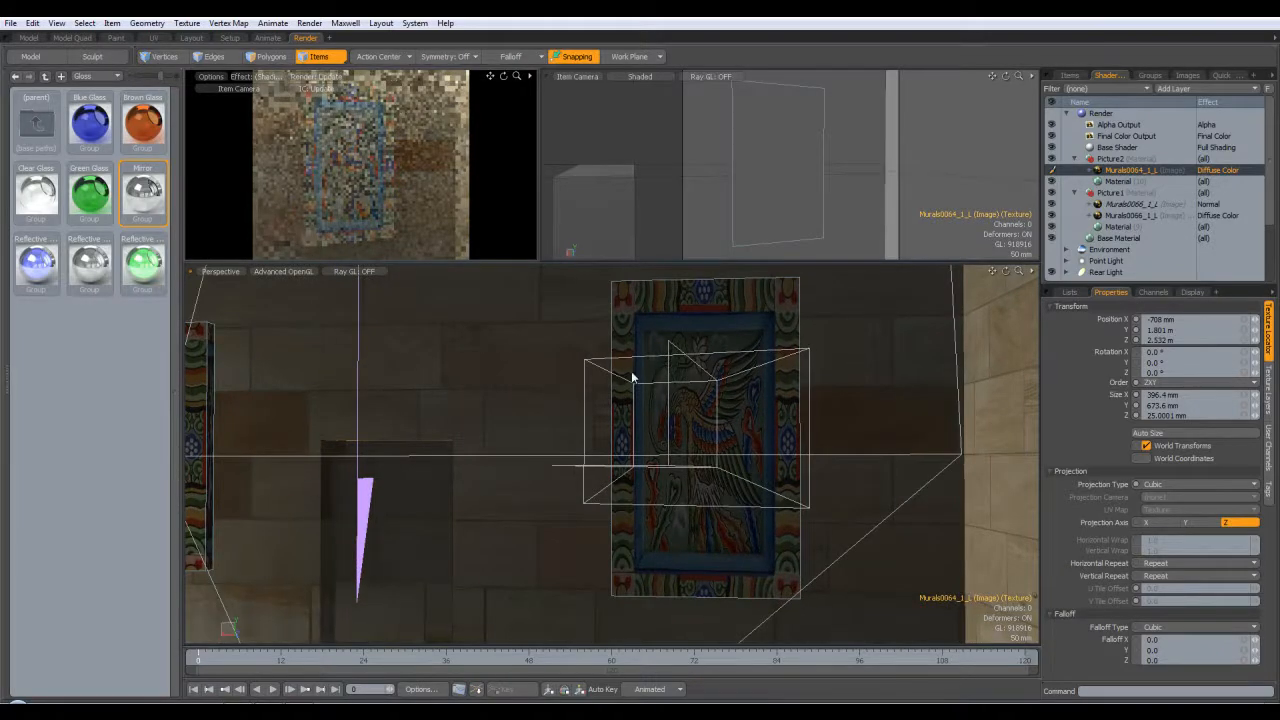
{"action": "left_click_drag", "start_coordinate": [703, 380], "coordinate": [737, 463], "text": "alt"}
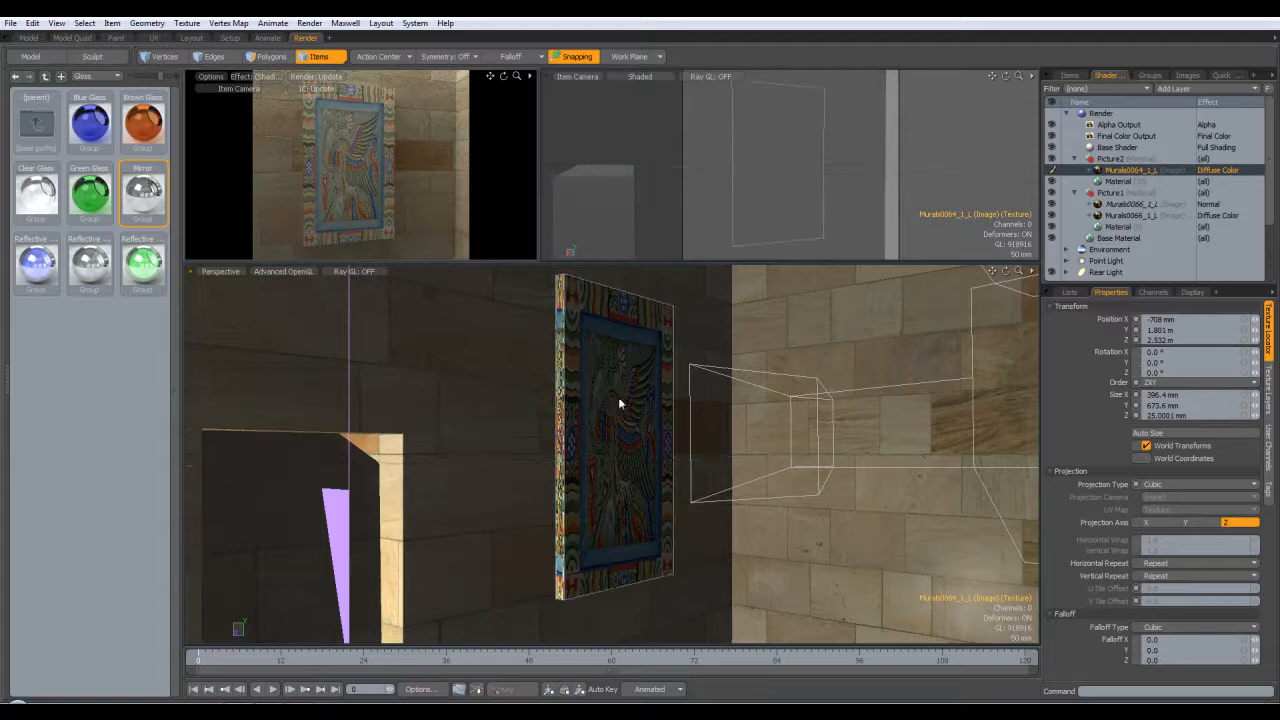
{"action": "left_click", "coordinate": [1191, 490]}
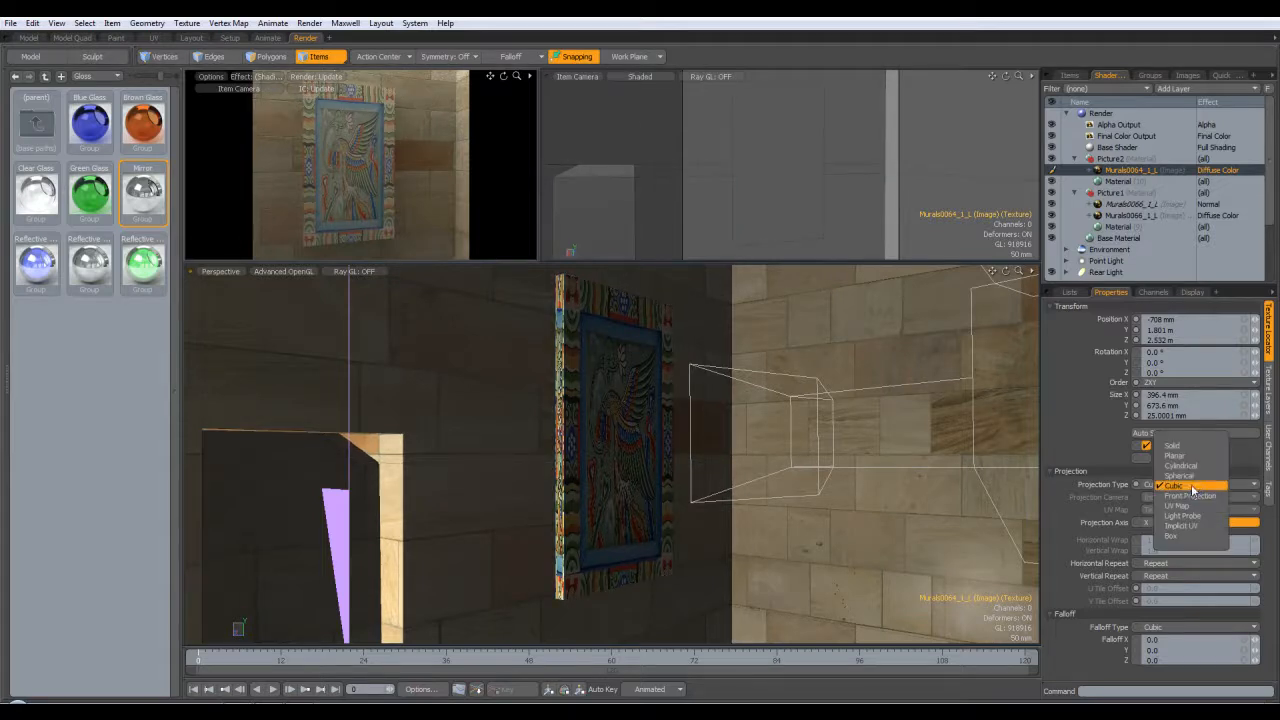
{"action": "left_click", "coordinate": [1178, 537]}
{"action": "left_click_drag", "start_coordinate": [872, 597], "coordinate": [979, 512], "text": "alt"}
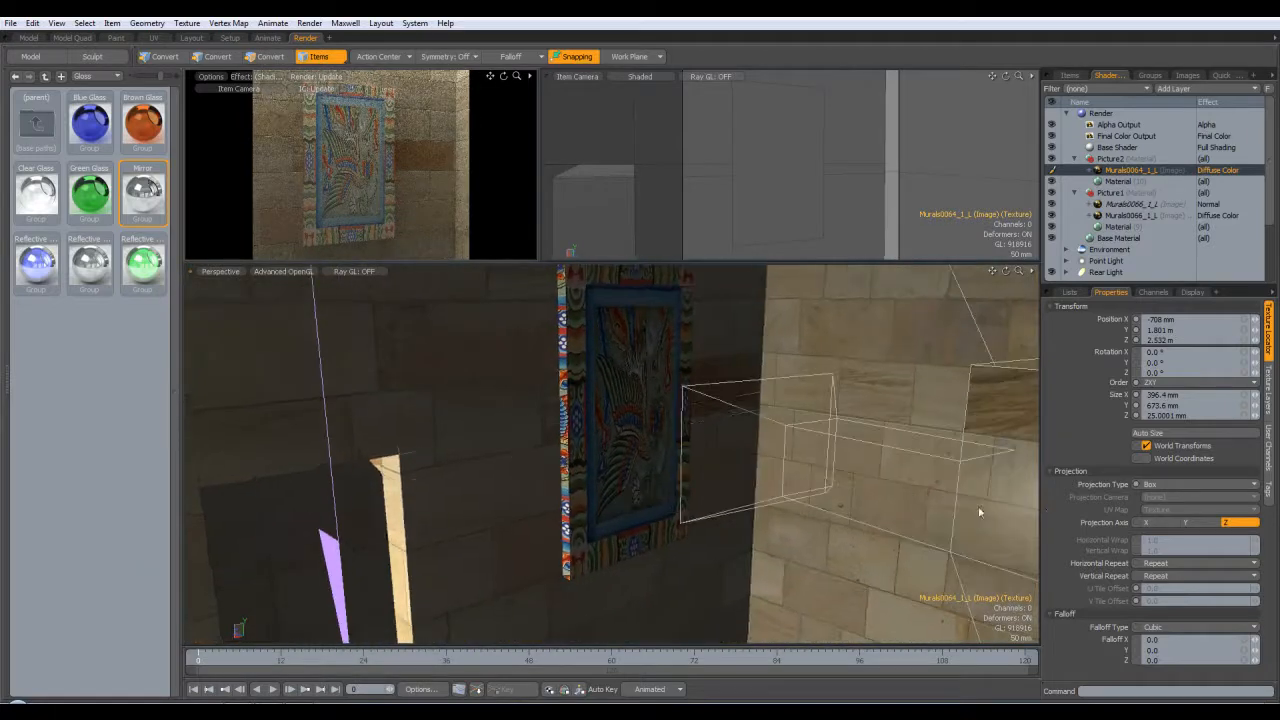
Try the Planar projection type on the Murals0064_1_L layer, check the picture's edges, and return it to Box.
{"action": "left_click", "coordinate": [1170, 484]}
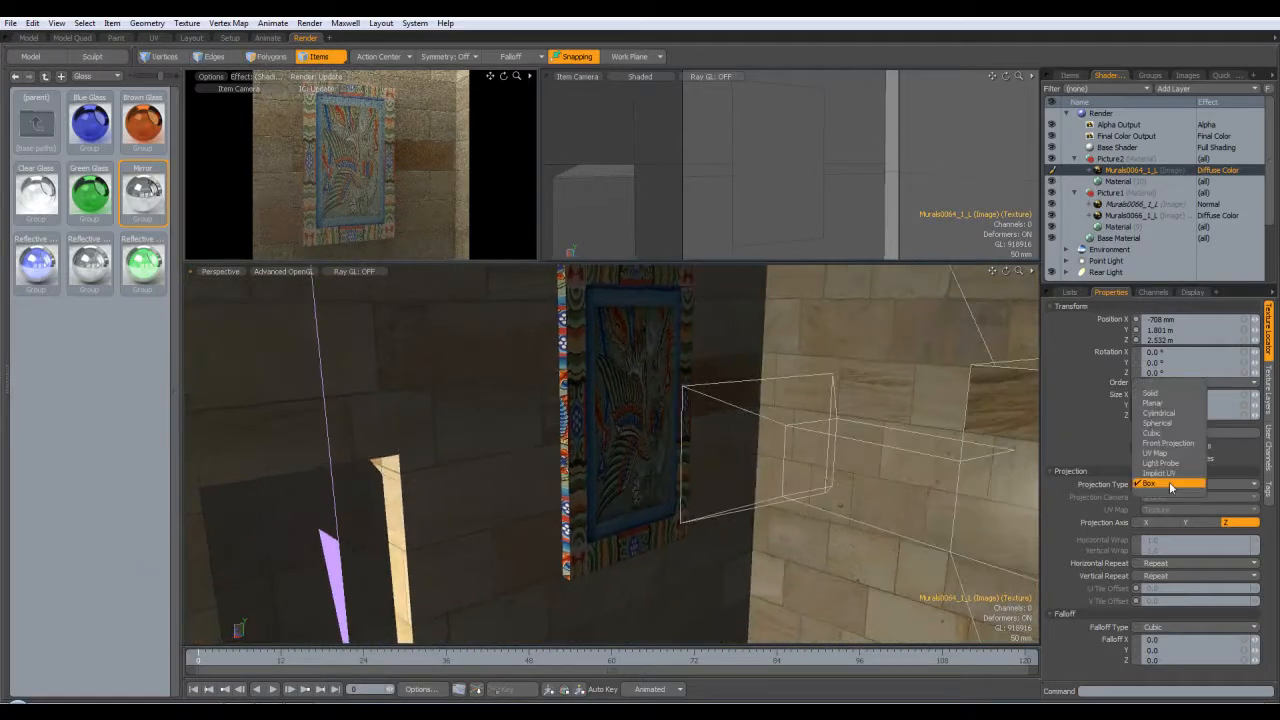
{"action": "left_click", "coordinate": [1160, 403]}
{"action": "left_click_drag", "start_coordinate": [624, 459], "coordinate": [1008, 464], "text": "alt"}
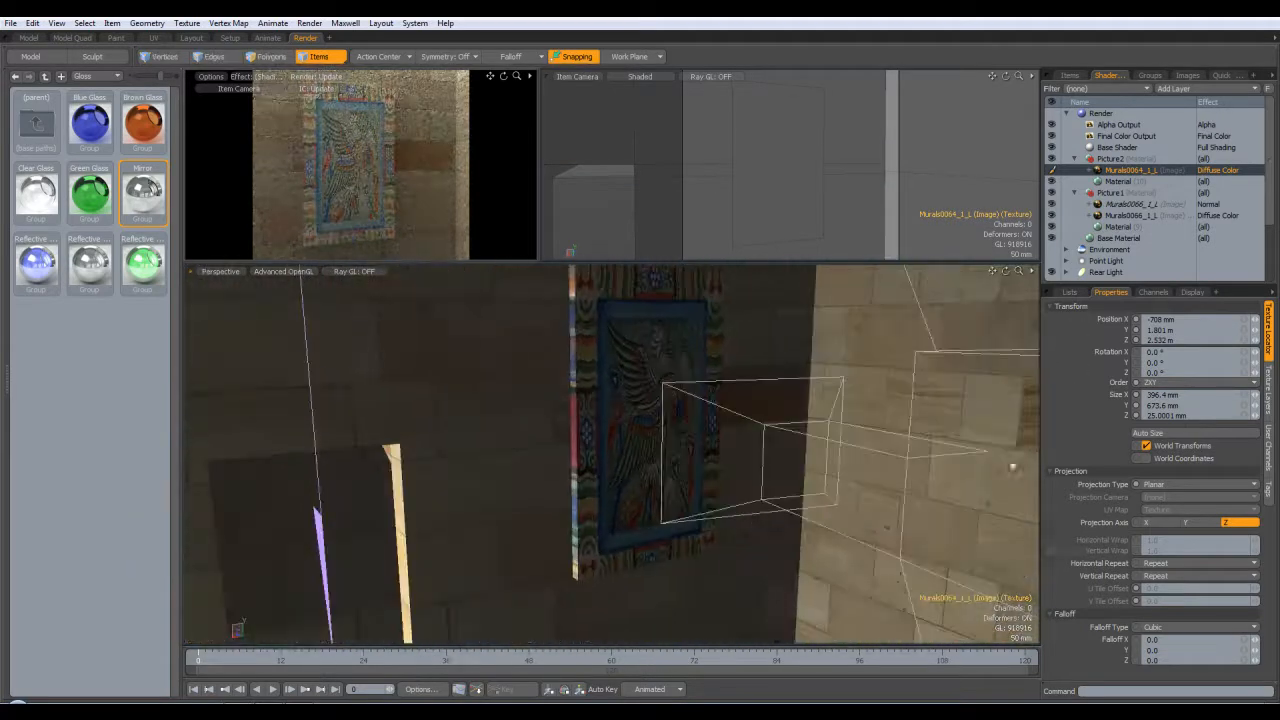
{"action": "left_click", "coordinate": [1177, 486]}
{"action": "left_click", "coordinate": [1165, 566]}
{"action": "left_click_drag", "start_coordinate": [757, 543], "coordinate": [756, 462], "text": "alt"}
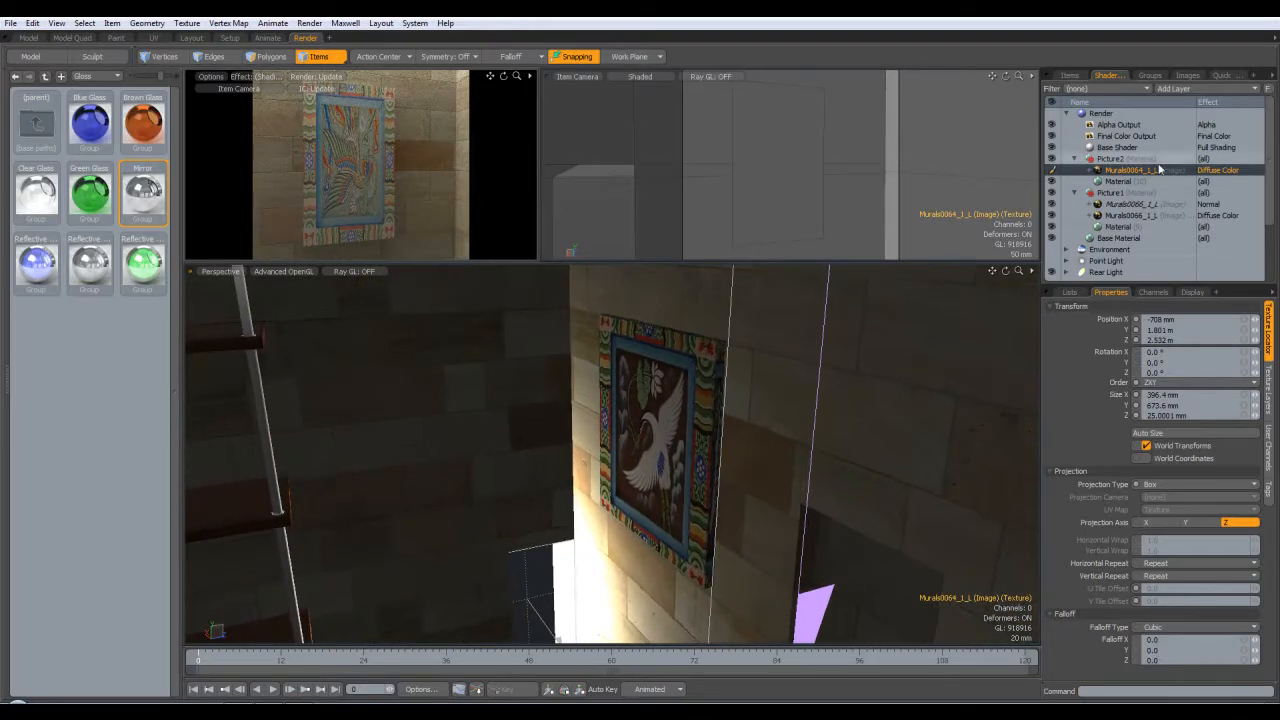
Set the projection type of Picture1's Murals0066_1_L diffuse image layer to Box.
{"action": "left_click", "coordinate": [1152, 216]}
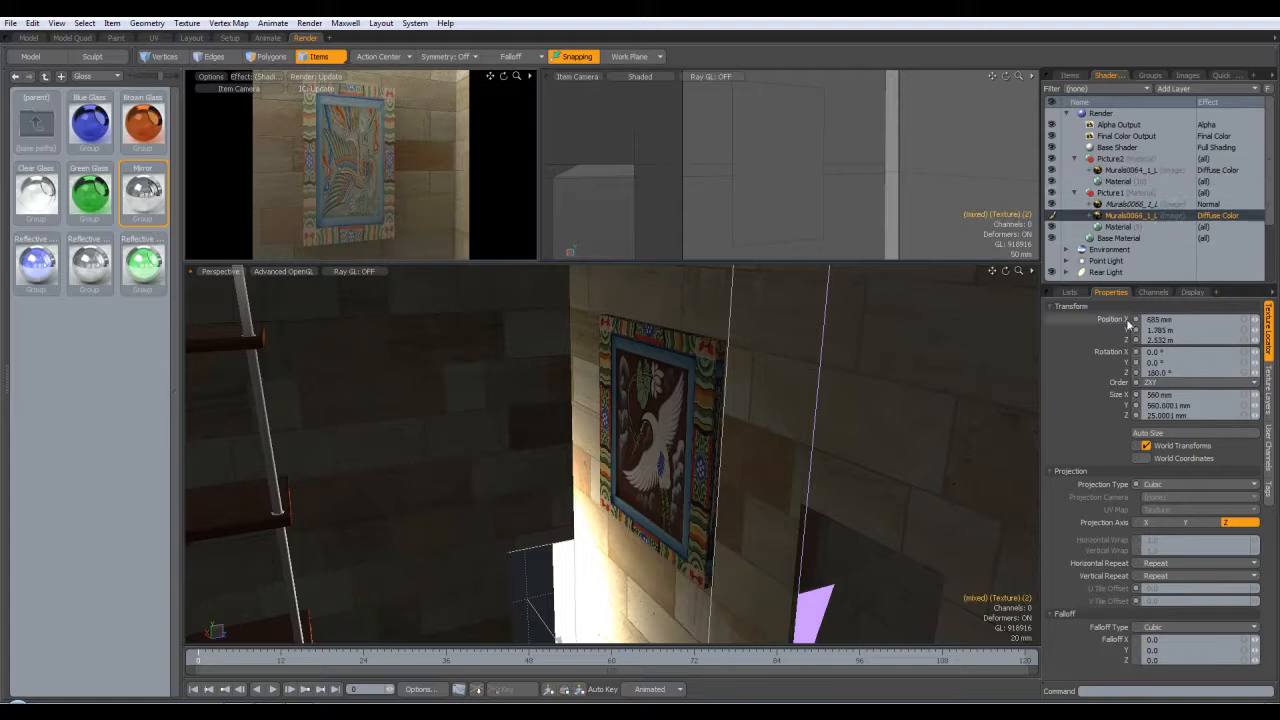
{"action": "left_click", "coordinate": [1188, 485]}
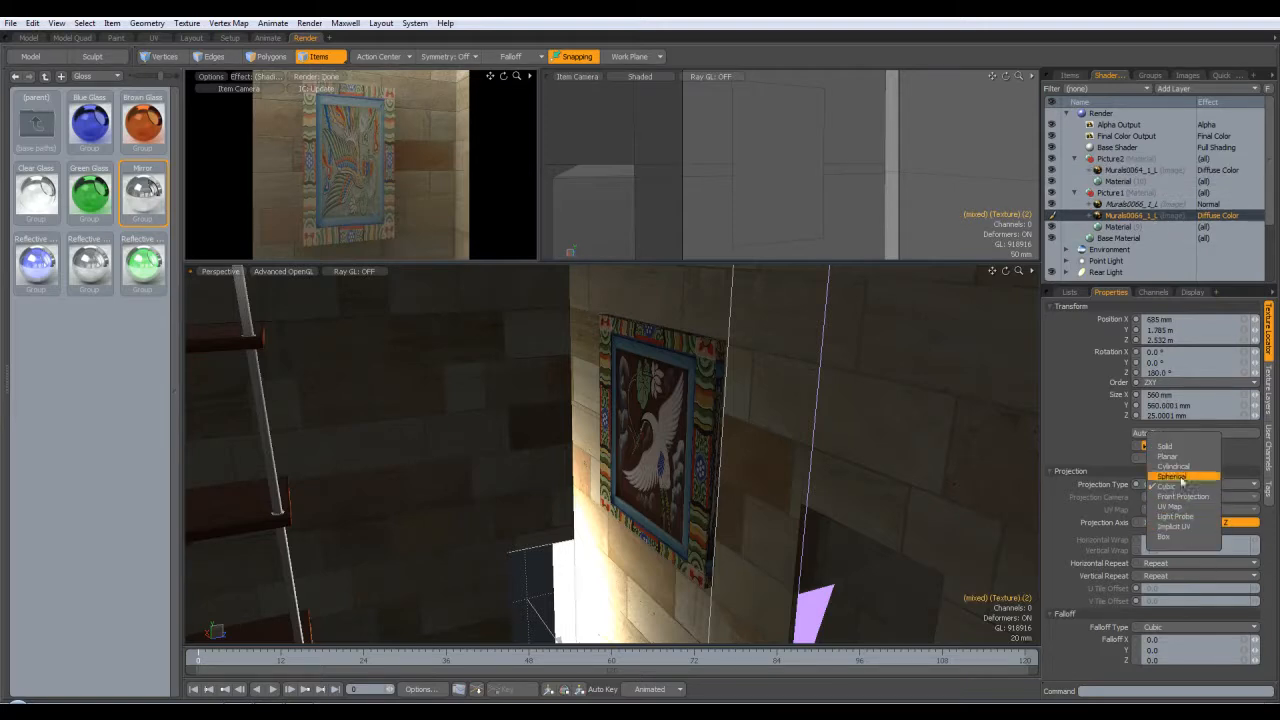
{"action": "left_click", "coordinate": [1165, 537]}
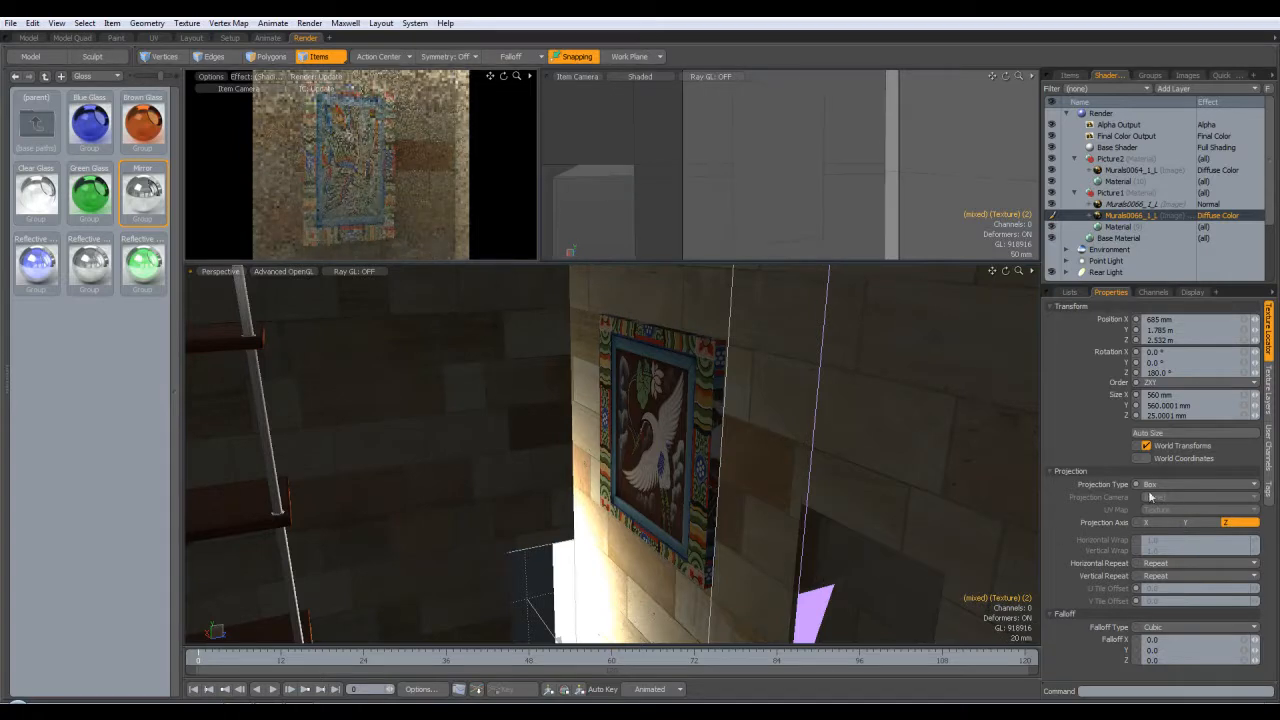
Set the gamma of Picture2's Murals0064_1_L image layer to 1.0/2.2.
{"action": "mouse_move", "coordinate": [815, 479]}
{"action": "left_mouse_down", "text": "alt"}
{"action": "mouse_move", "coordinate": [1052, 470]}
{"action": "mouse_move", "coordinate": [930, 425]}
{"action": "mouse_move", "coordinate": [831, 469]}
{"action": "left_mouse_up", "text": "alt"}
{"action": "left_click_drag", "start_coordinate": [758, 440], "coordinate": [790, 440], "text": "ctrl+alt"}
{"action": "left_click", "coordinate": [1133, 170]}
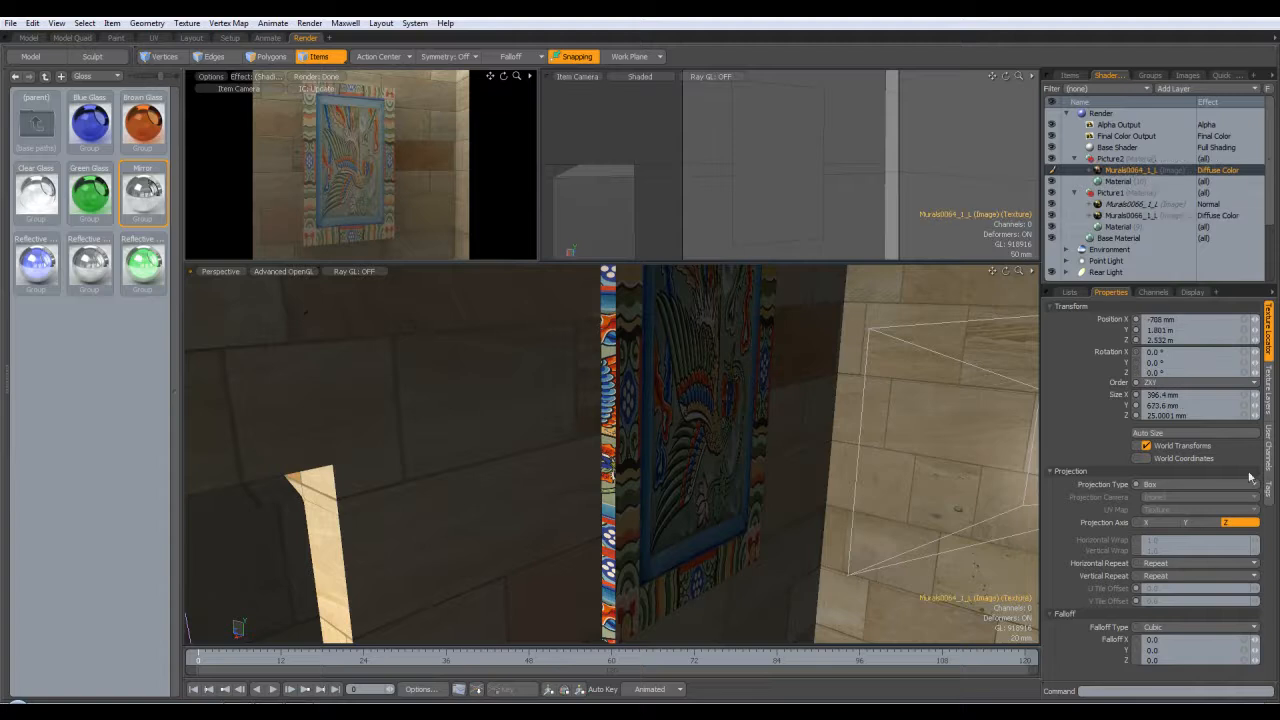
{"action": "left_click", "coordinate": [1266, 400]}
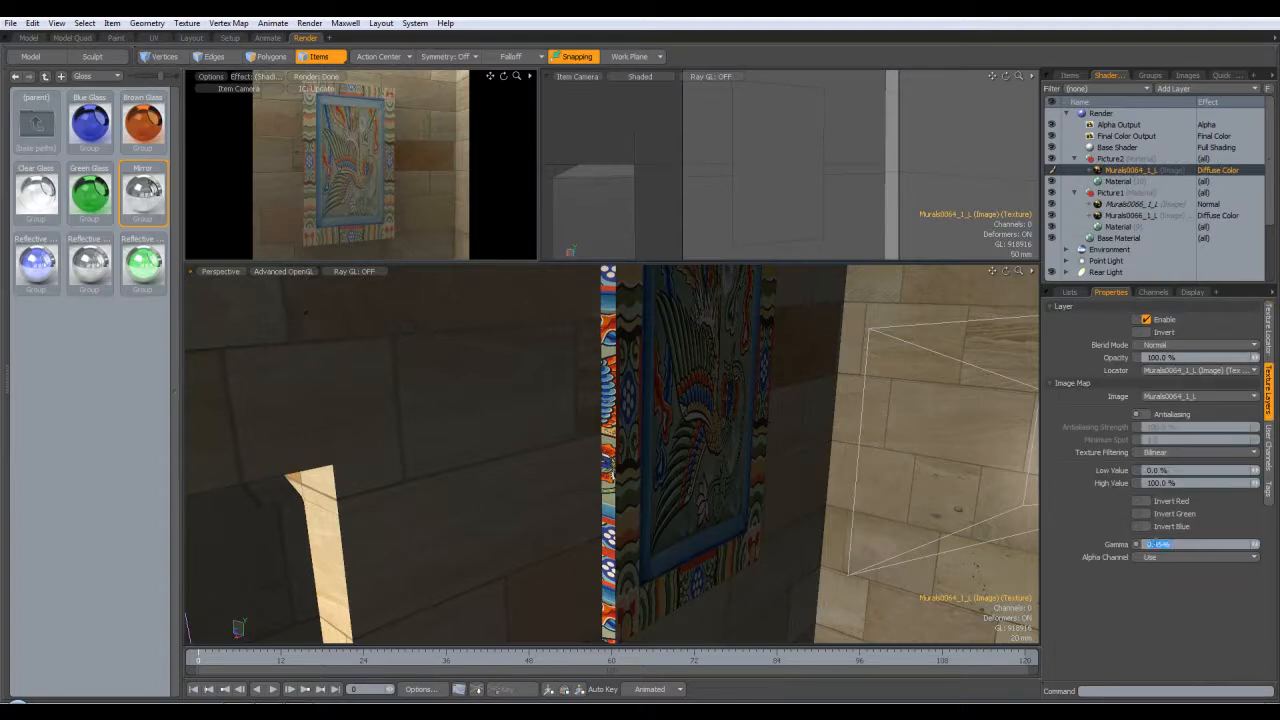
{"action": "type", "text": "1.0/2.2"}
{"action": "key", "text": "Return"}
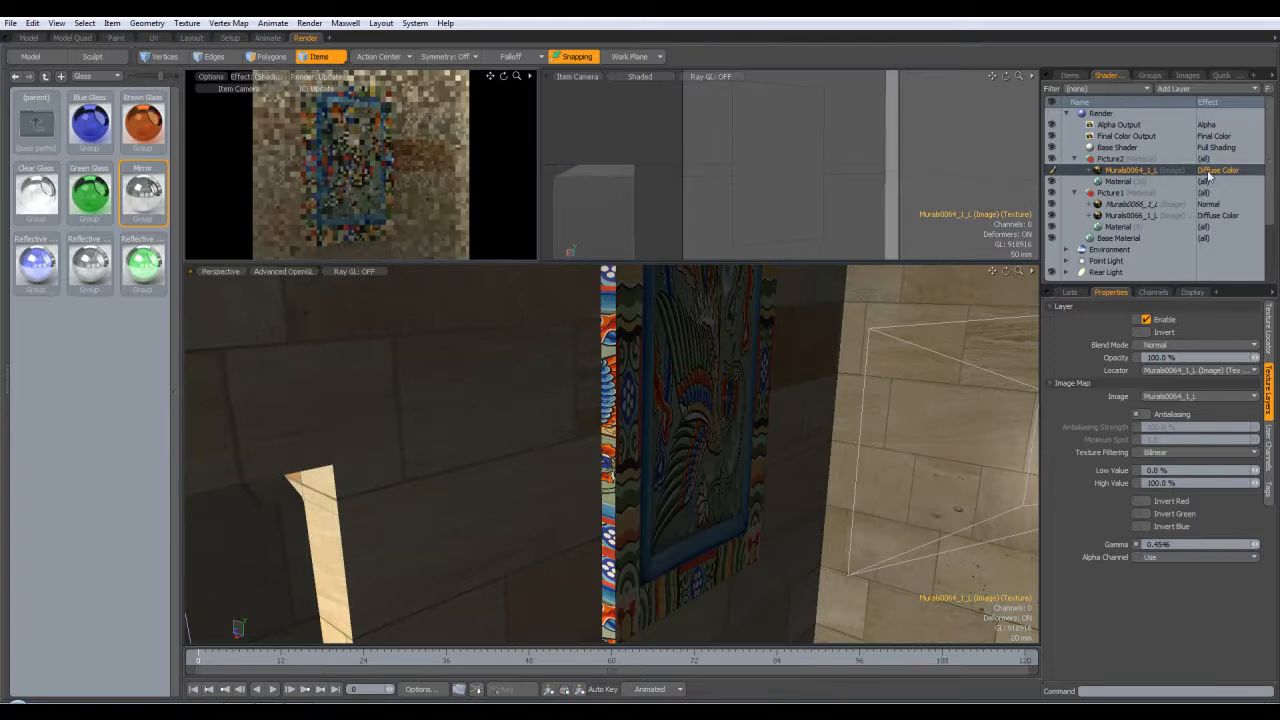
Create an instance of the Murals0064_1_L layer in Picture2 and load Murals0064_1_L_NRM as its image.
{"action": "right_click", "coordinate": [1140, 170]}
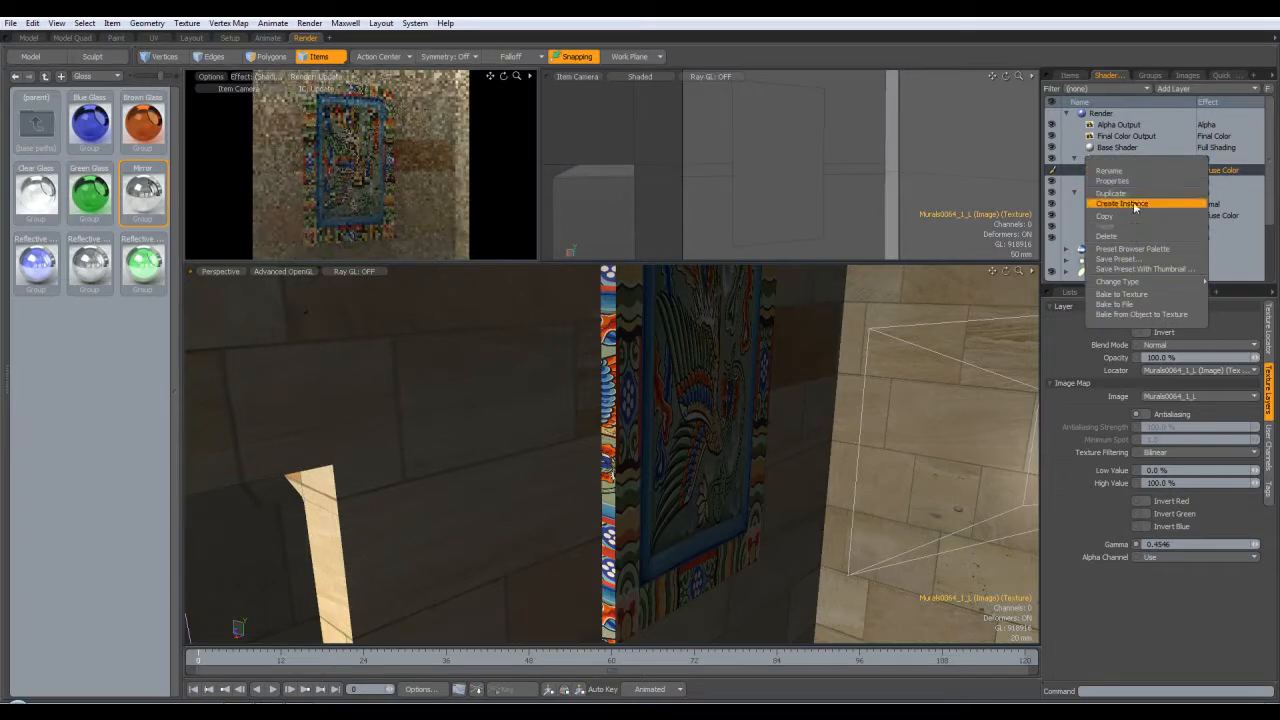
{"action": "left_click", "coordinate": [1134, 205]}
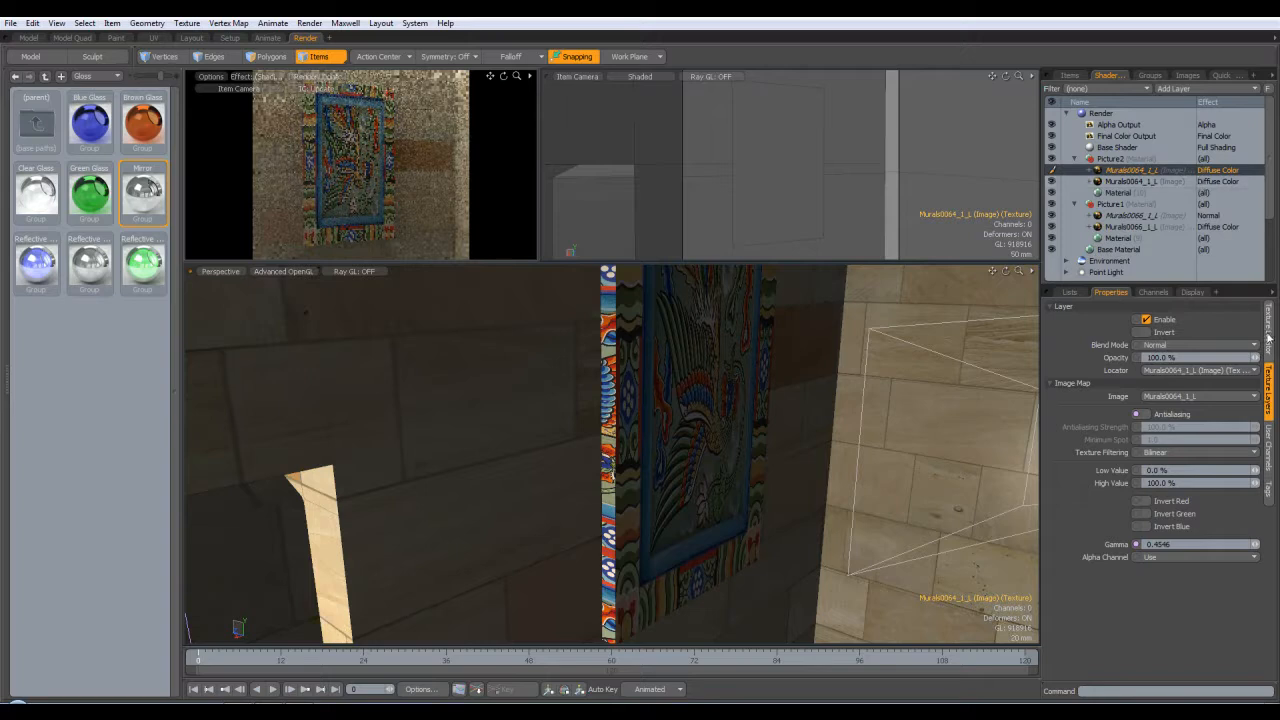
{"action": "left_click", "coordinate": [1182, 397]}
{"action": "left_click", "coordinate": [1176, 412]}
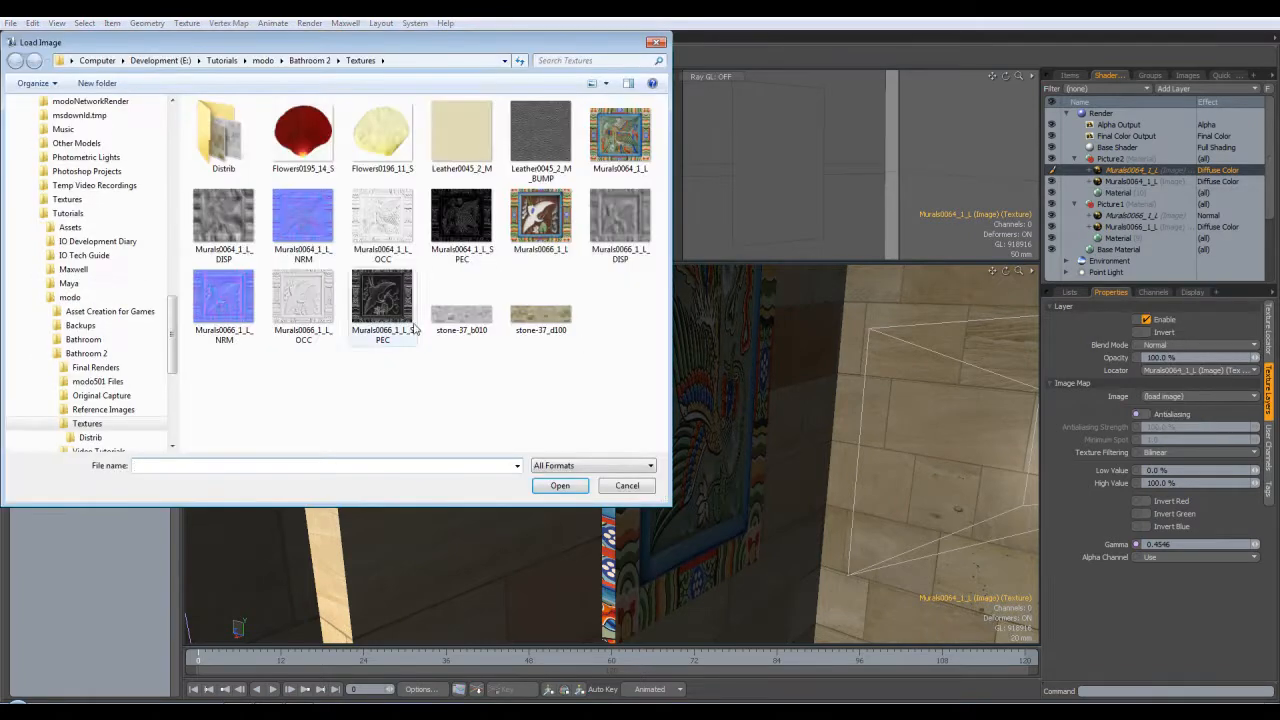
{"action": "left_click", "coordinate": [303, 220]}
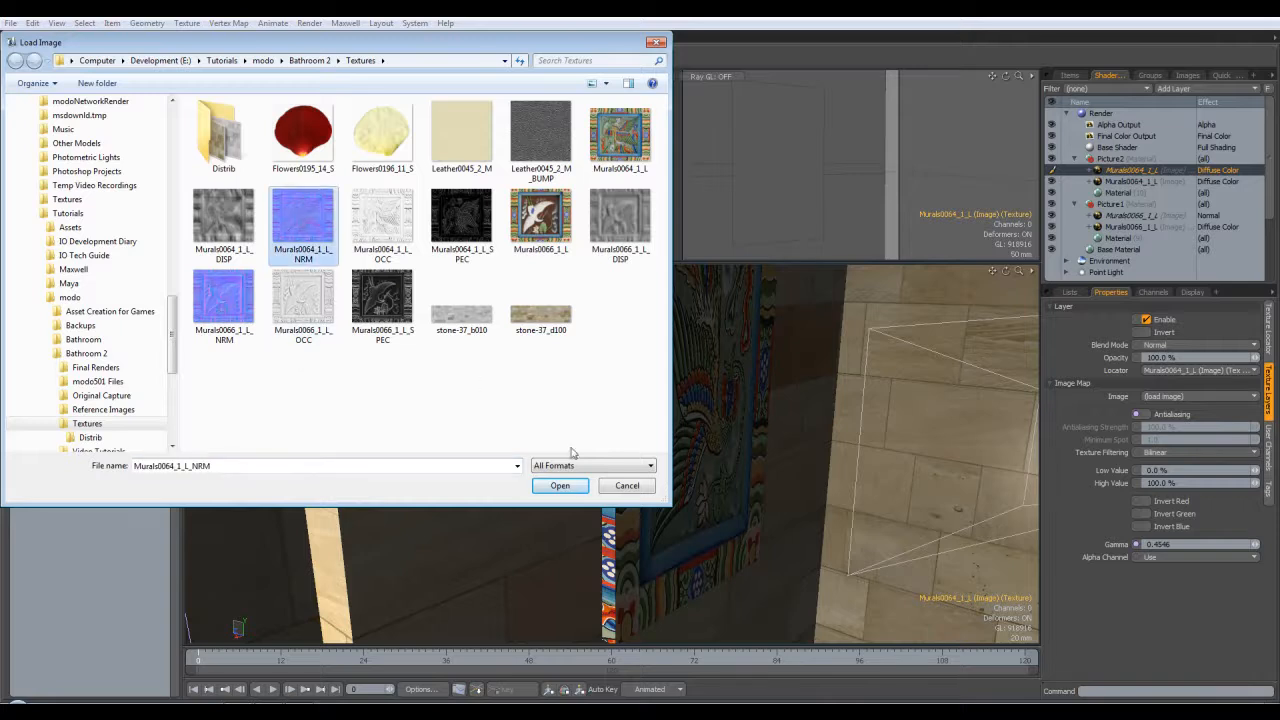
{"action": "left_click", "coordinate": [560, 485]}
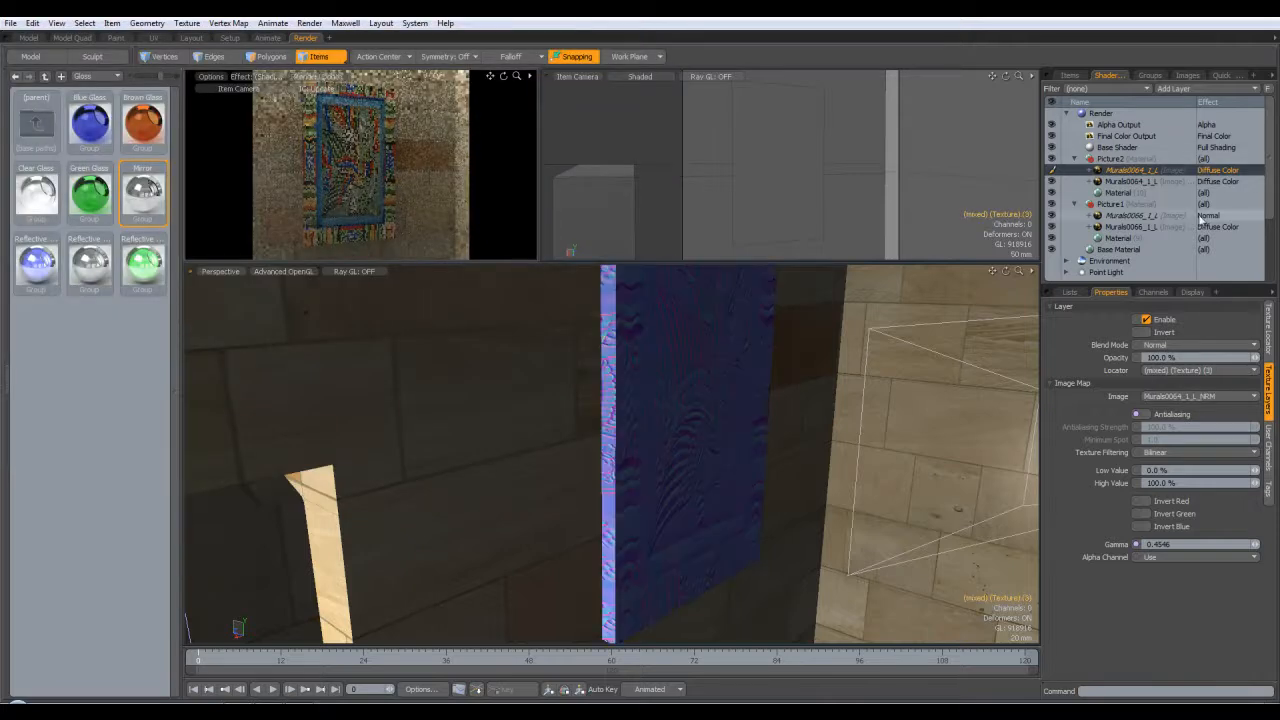
Set the instanced Picture2 image layer's effect to Normal and check the group's material settings.
{"action": "left_click", "coordinate": [1197, 171]}
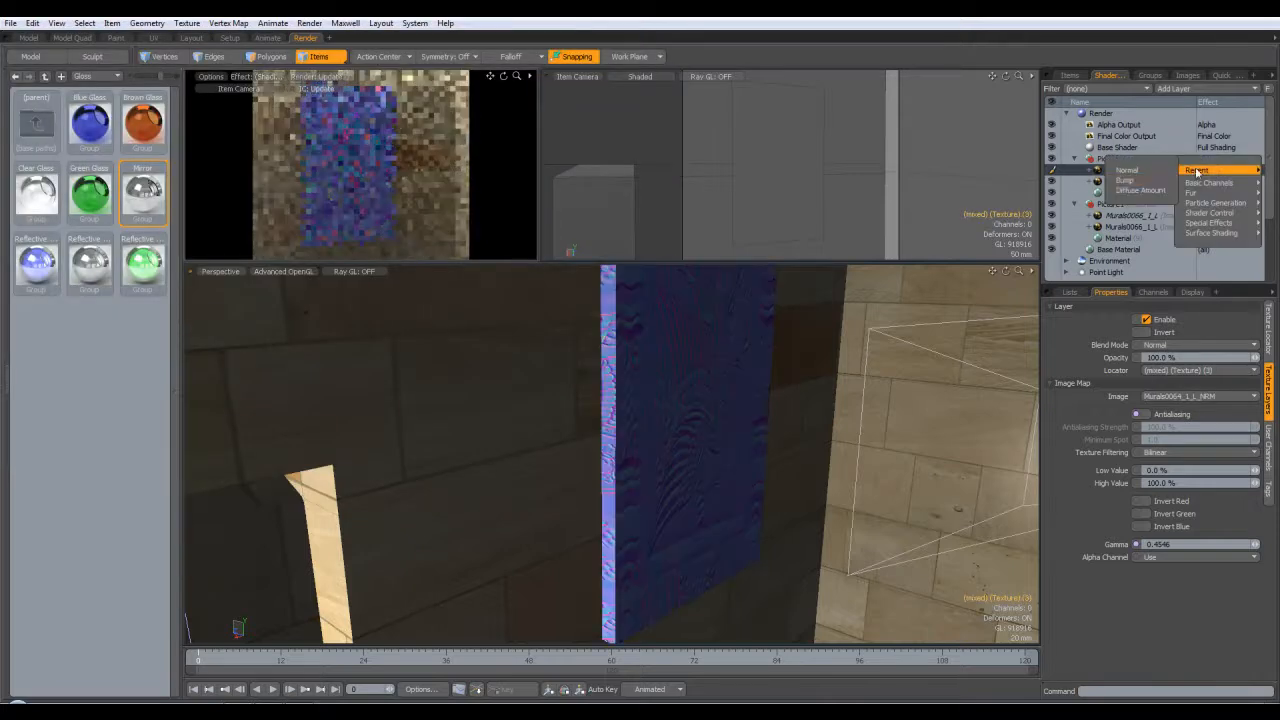
{"action": "left_click", "coordinate": [1127, 170]}
{"action": "left_click", "coordinate": [765, 417]}
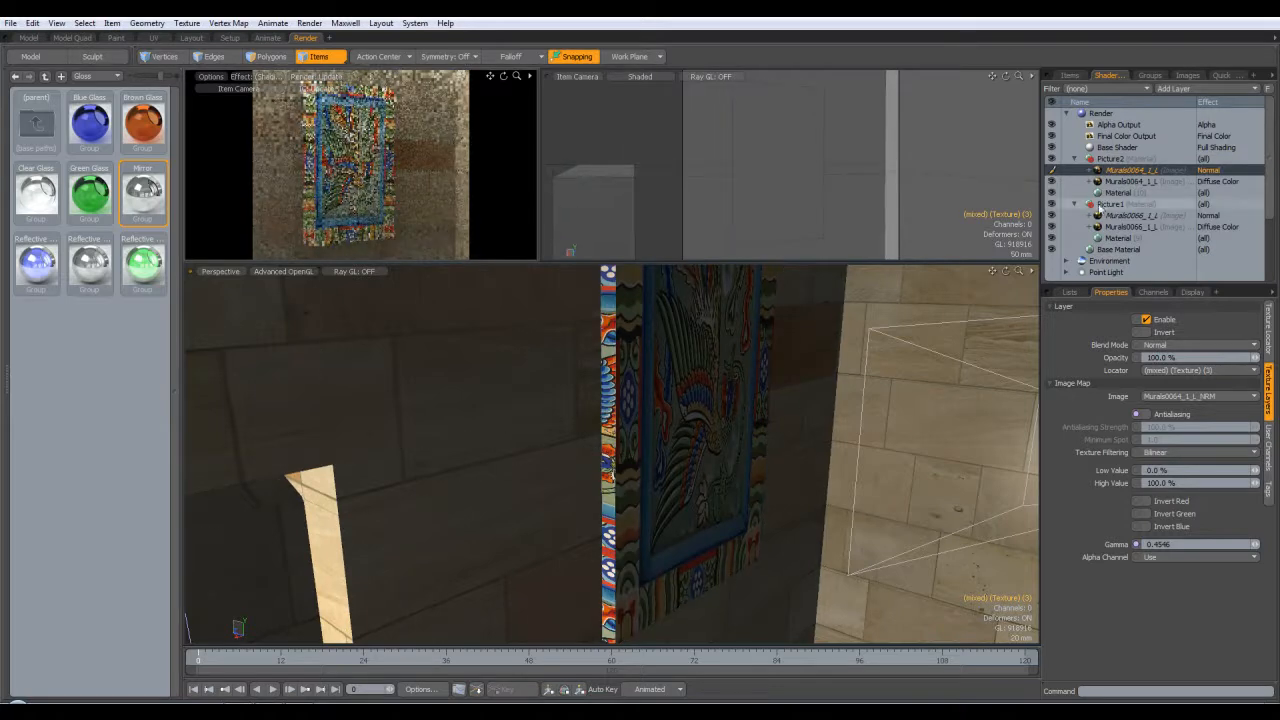
{"action": "left_click", "coordinate": [1132, 193]}
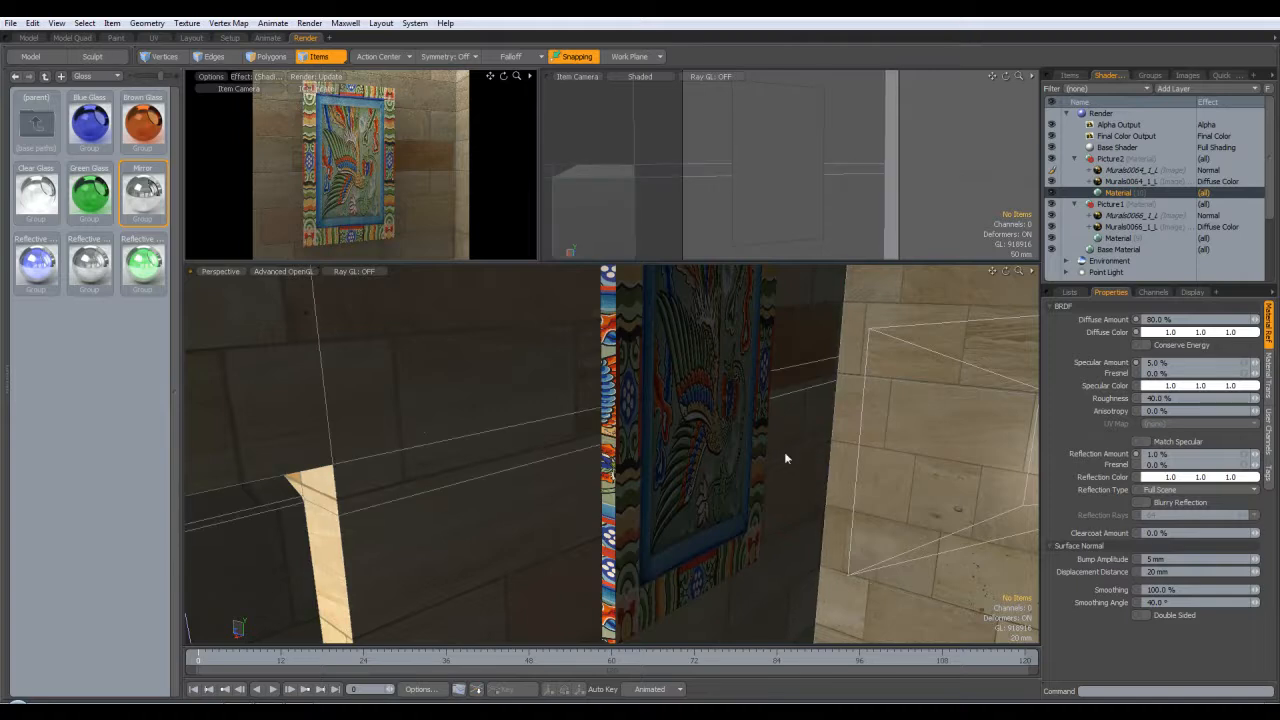
Switch the camera viewport and the render preview to Scene Camera and bring the rendered frame into full view.
{"action": "left_click_drag", "start_coordinate": [665, 390], "coordinate": [673, 498], "text": "alt"}
{"action": "left_click", "coordinate": [577, 77]}
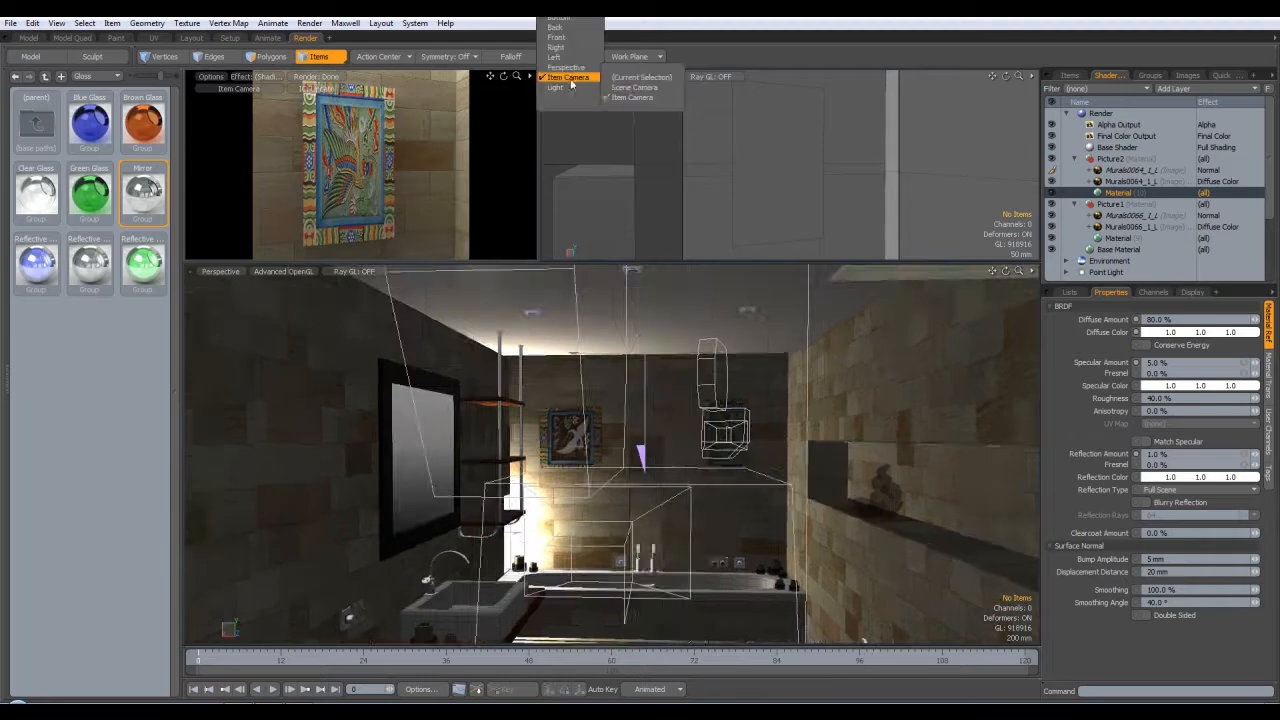
{"action": "left_click", "coordinate": [634, 87]}
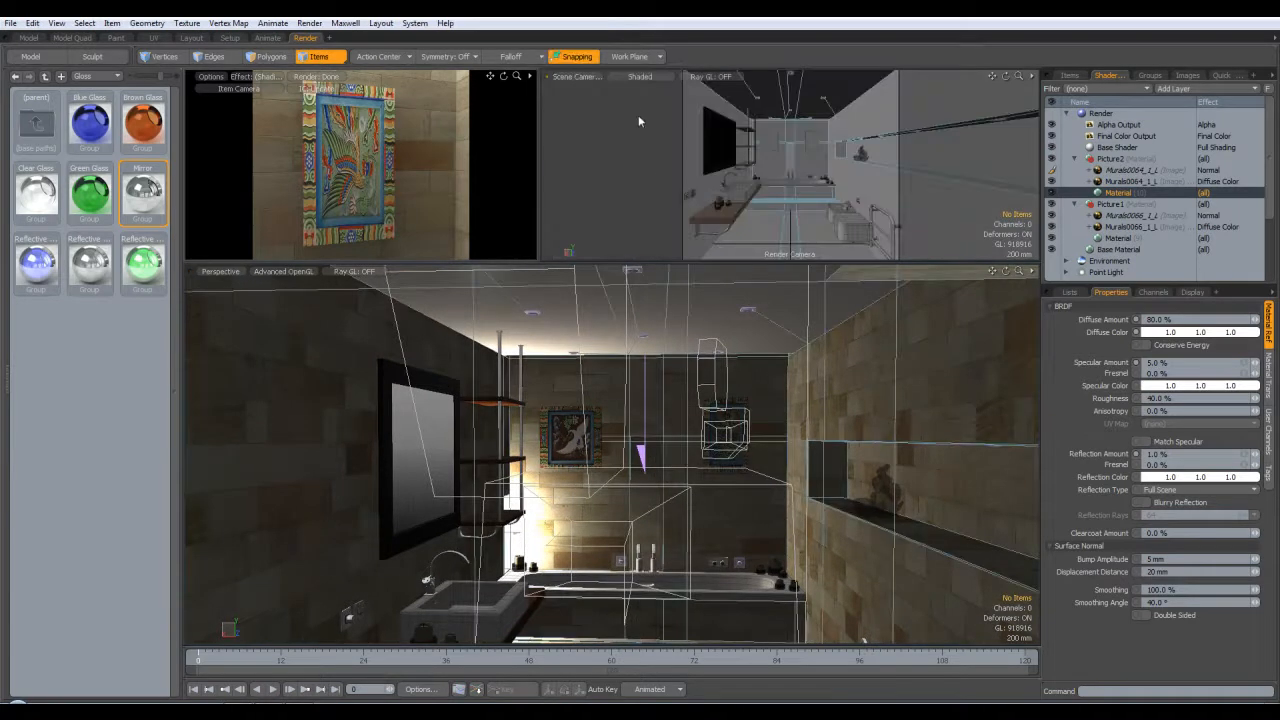
{"action": "left_click", "coordinate": [226, 90]}
{"action": "left_click", "coordinate": [224, 97]}
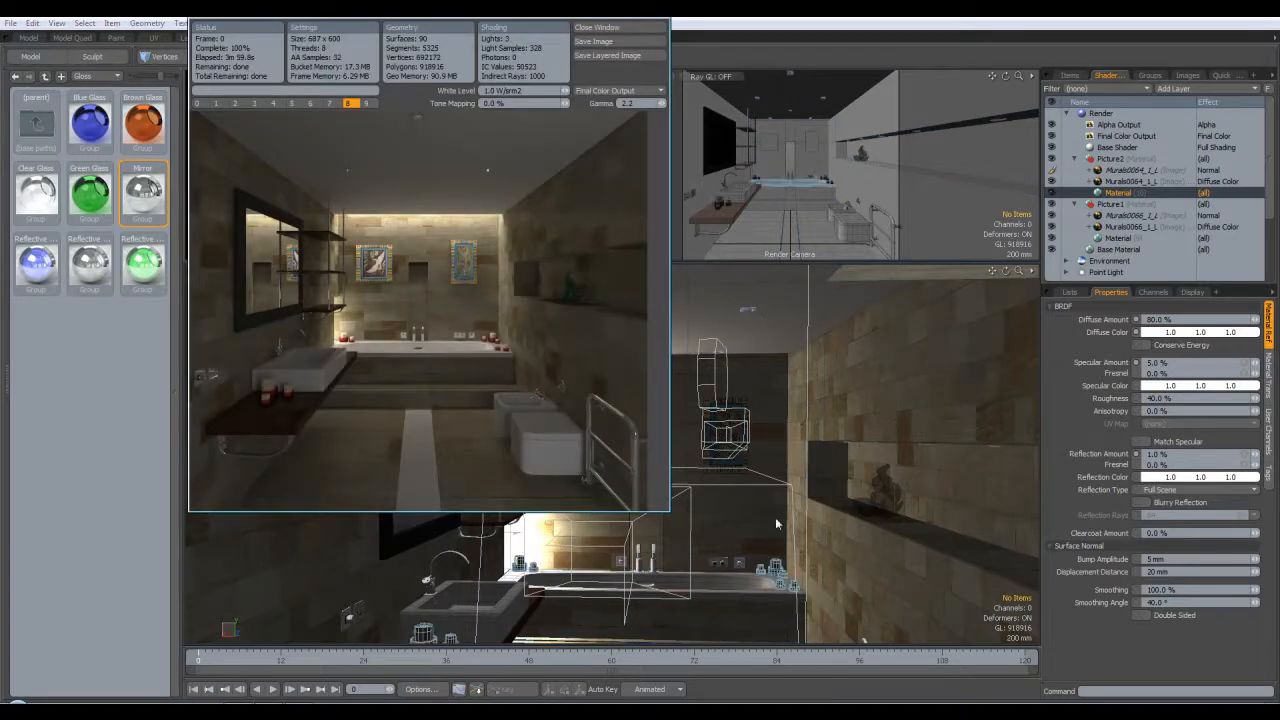
{"action": "left_click_drag", "start_coordinate": [440, 11], "coordinate": [524, 84]}
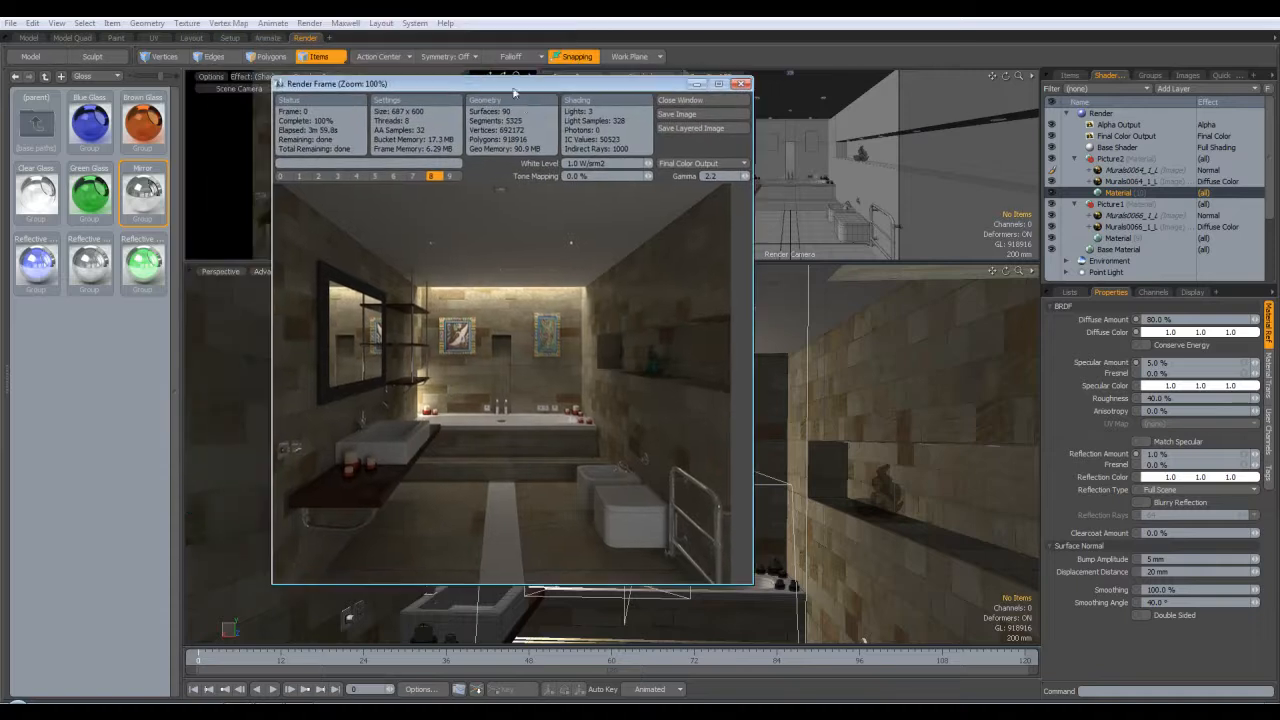